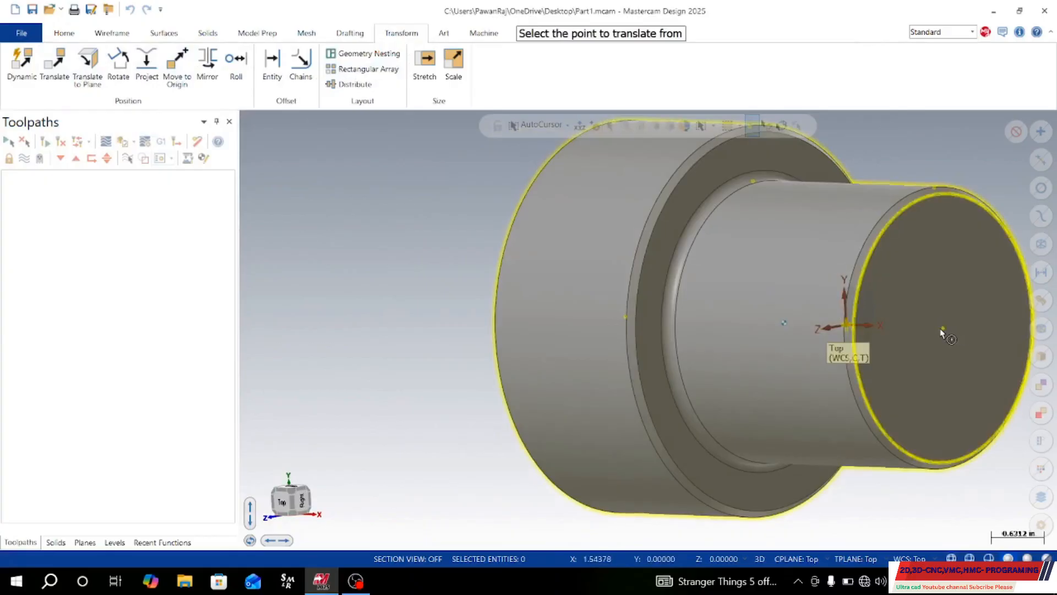
Move the shaft solid to the origin using its small end face's centre point, and set the view to Top.
left_click(943, 330)
middle_click_drag(859, 320, 840, 348)
right_click(840, 348)
left_click(917, 345)
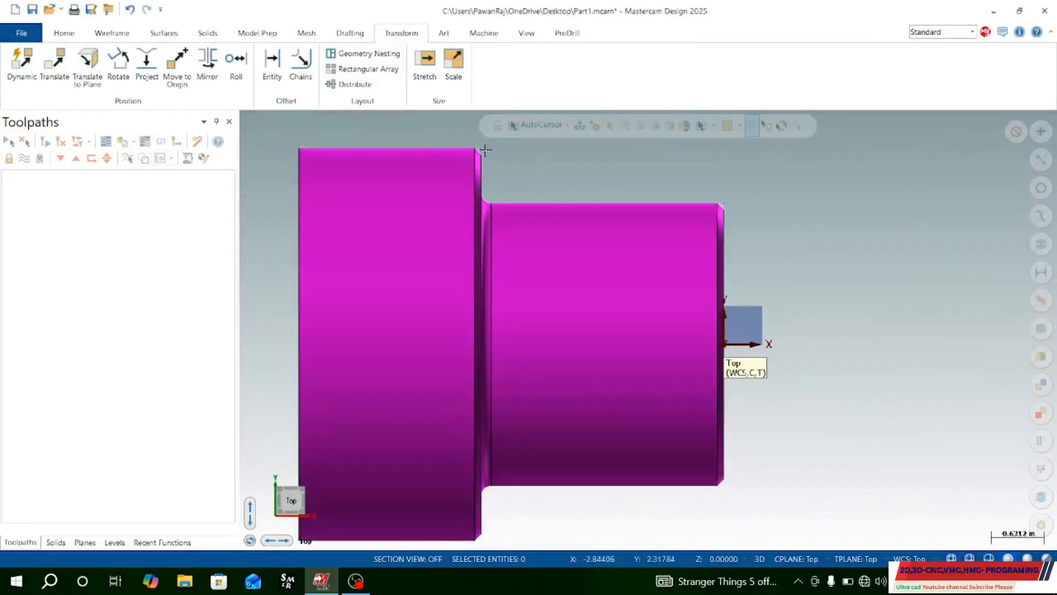
Add the default lathe machine definition to the part.
left_click(64, 33)
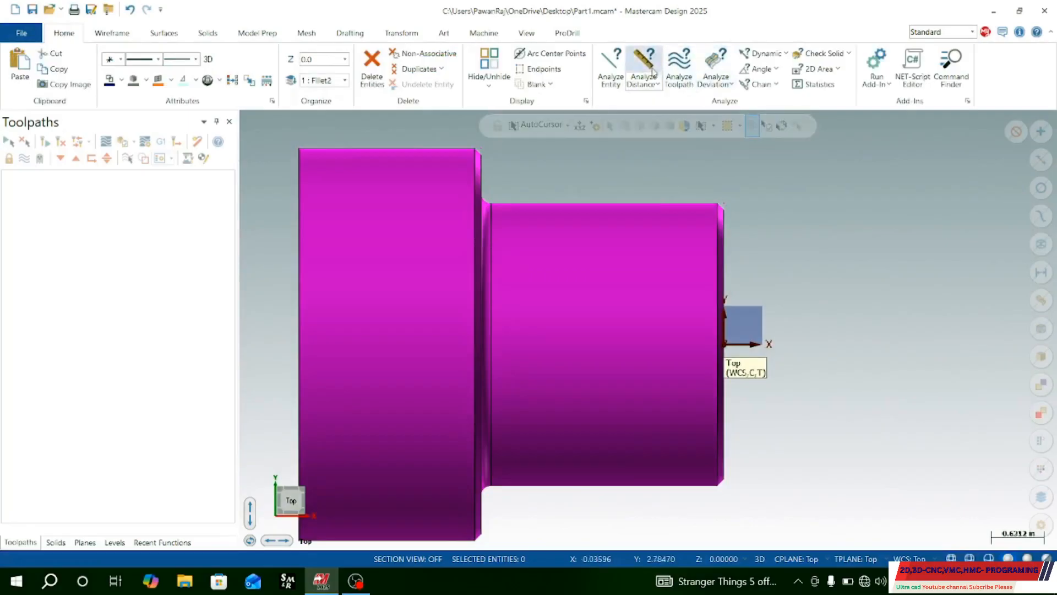
left_click(485, 33)
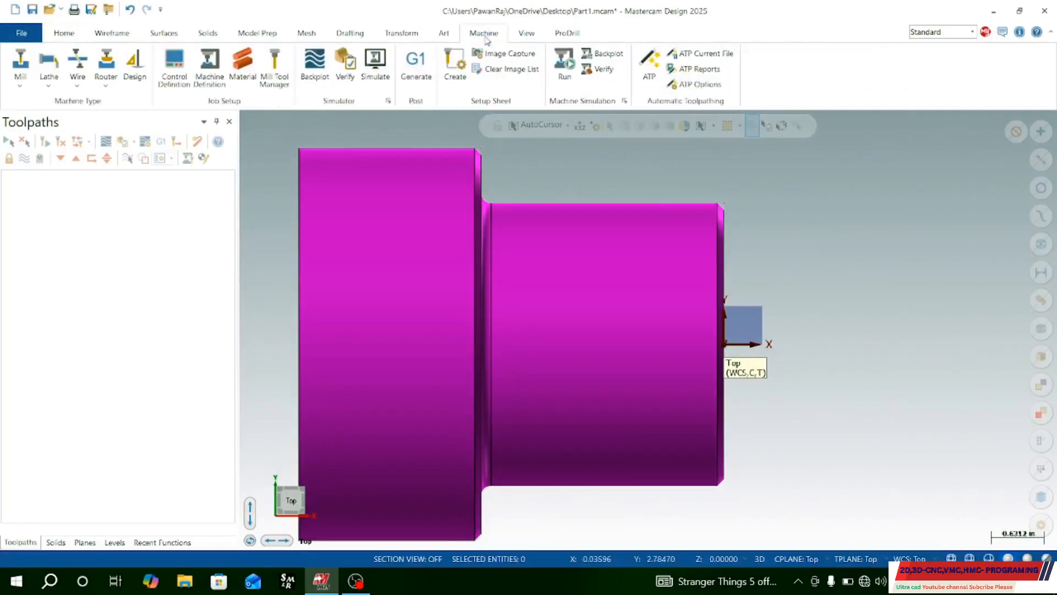
left_click(51, 70)
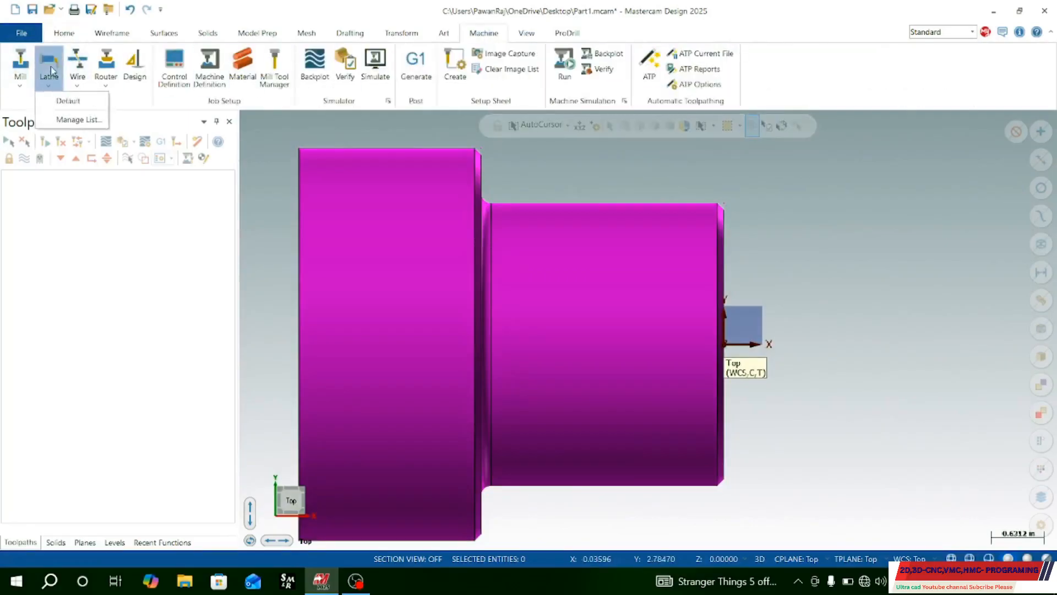
left_click(68, 101)
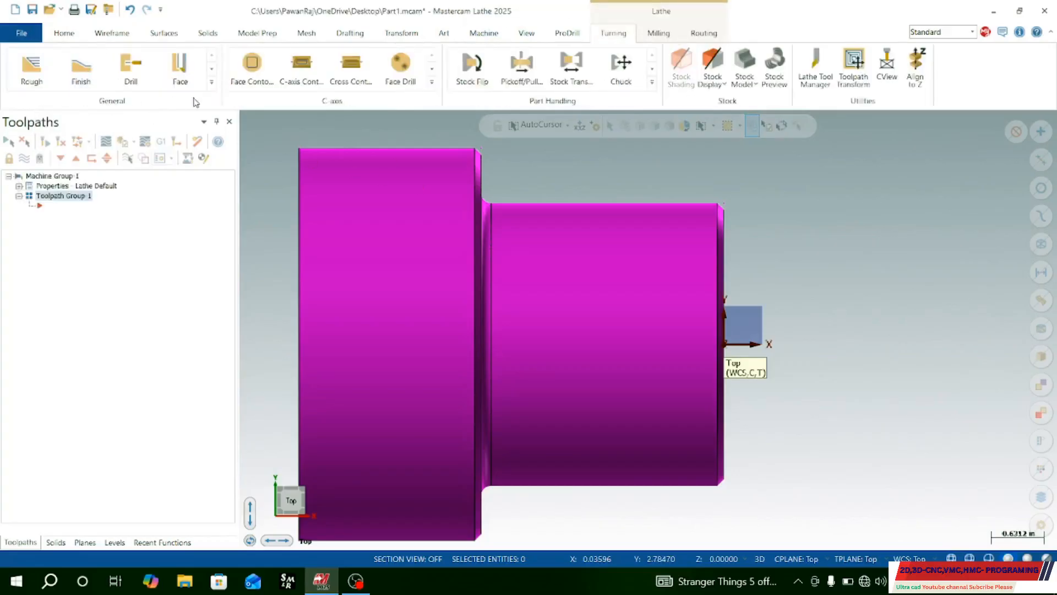
Create a general rough turning toolpath with a partial solid chain from the front chamfer to the large outer diameter.
left_click(211, 82)
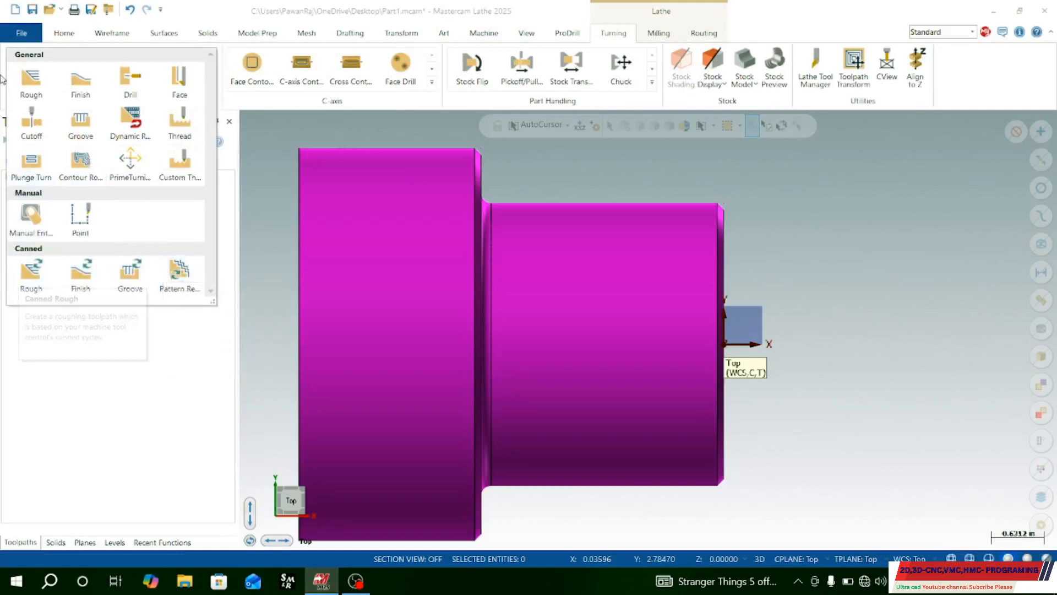
left_click(32, 78)
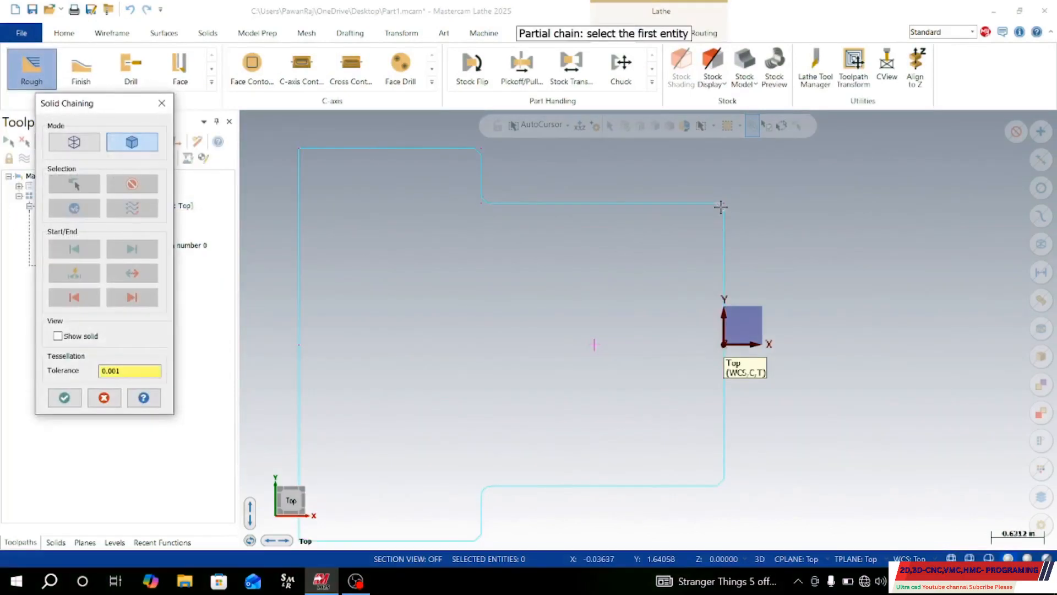
left_click(721, 206)
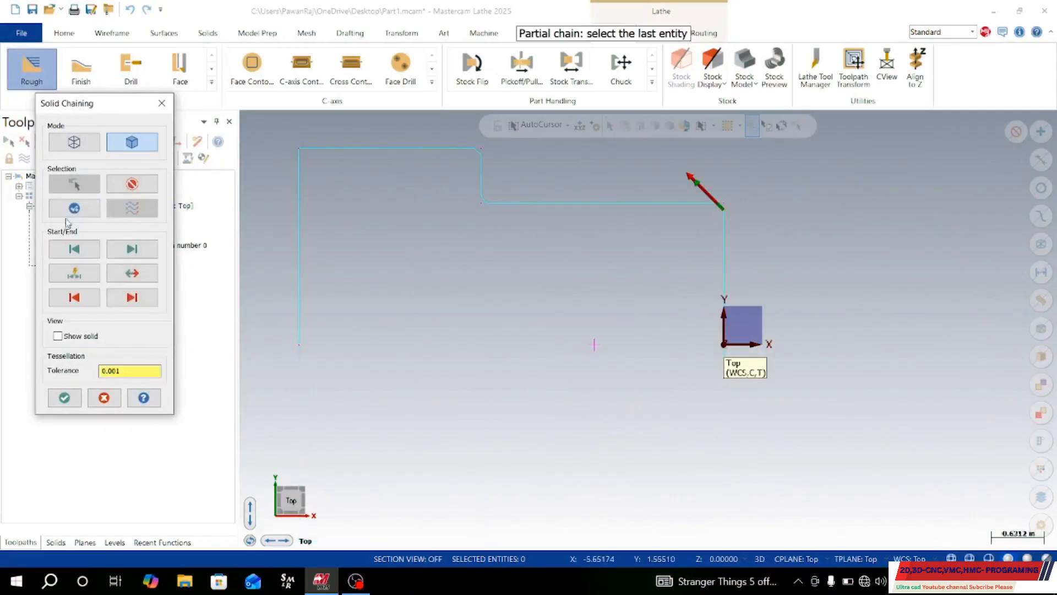
left_click(328, 148)
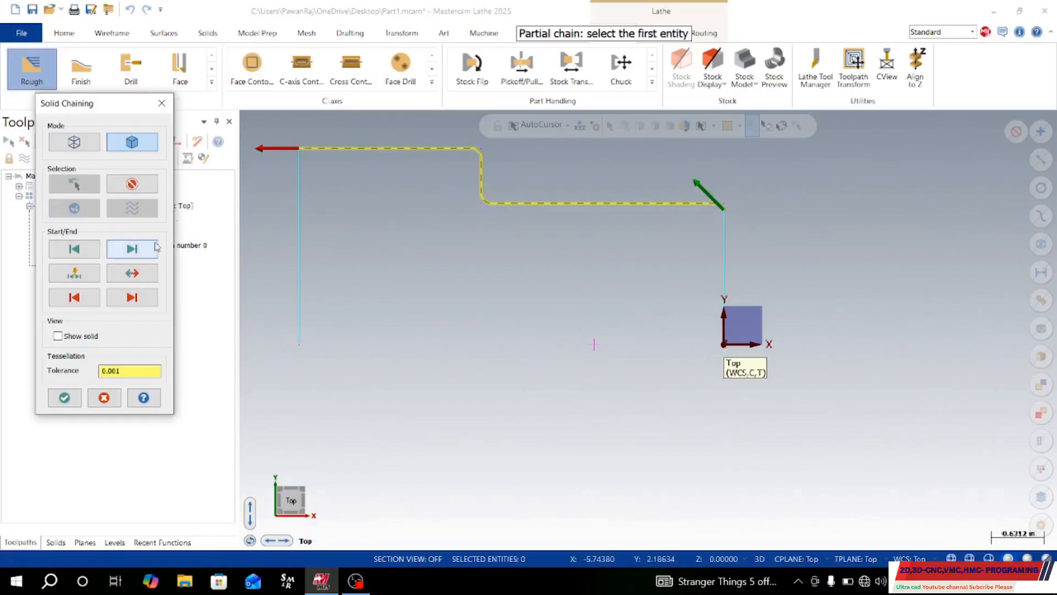
left_click(65, 398)
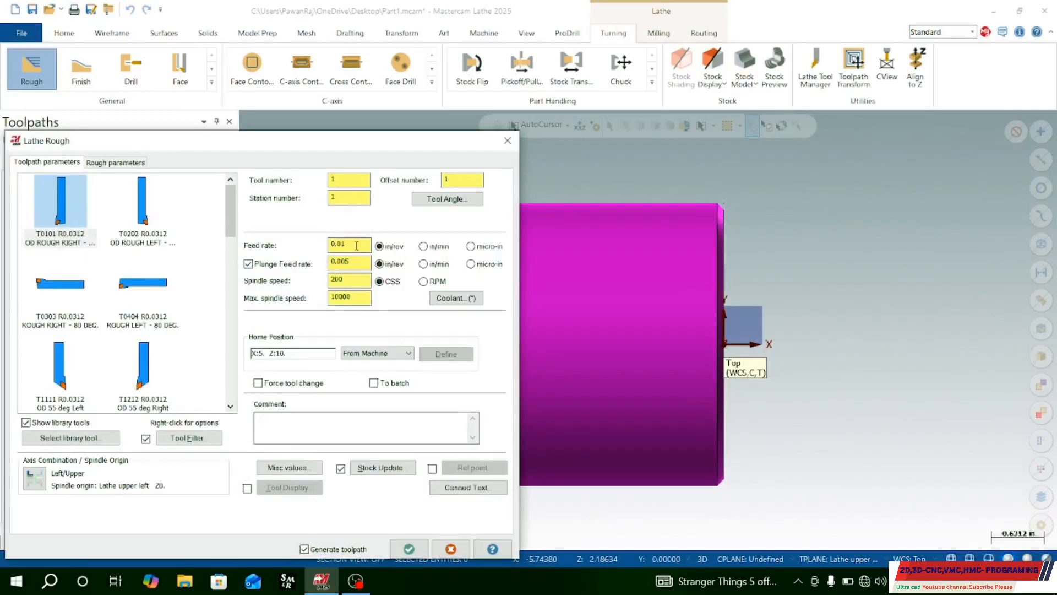
Set the rough toolpath's feed rate to 0.1 in/rev and manually define the cutting direction as the upper-right quadrant in Tool Angle.
left_click_drag(356, 245, 294, 254)
type(".1")
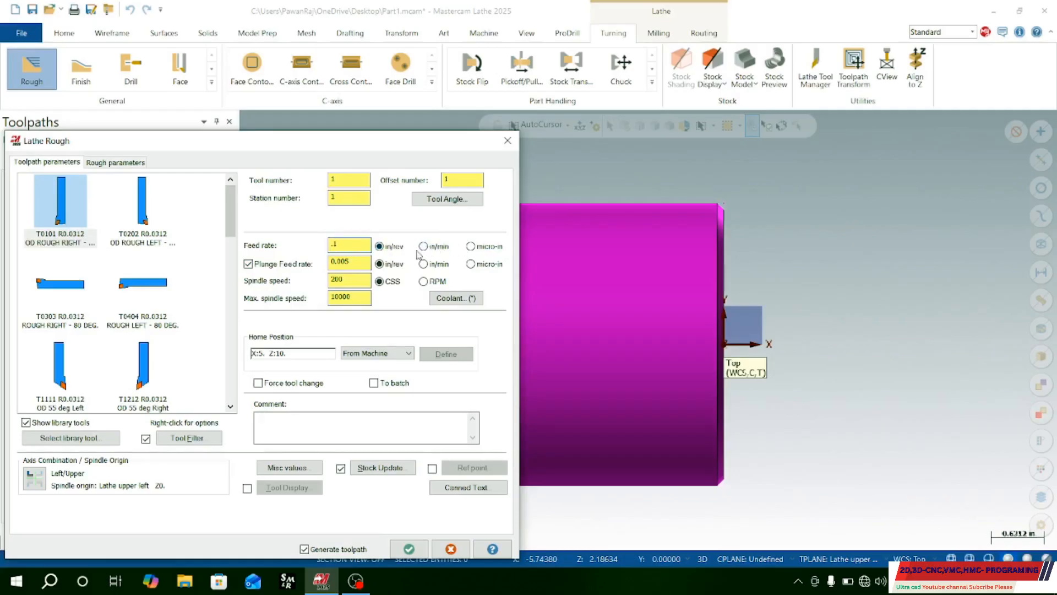
left_click(356, 198)
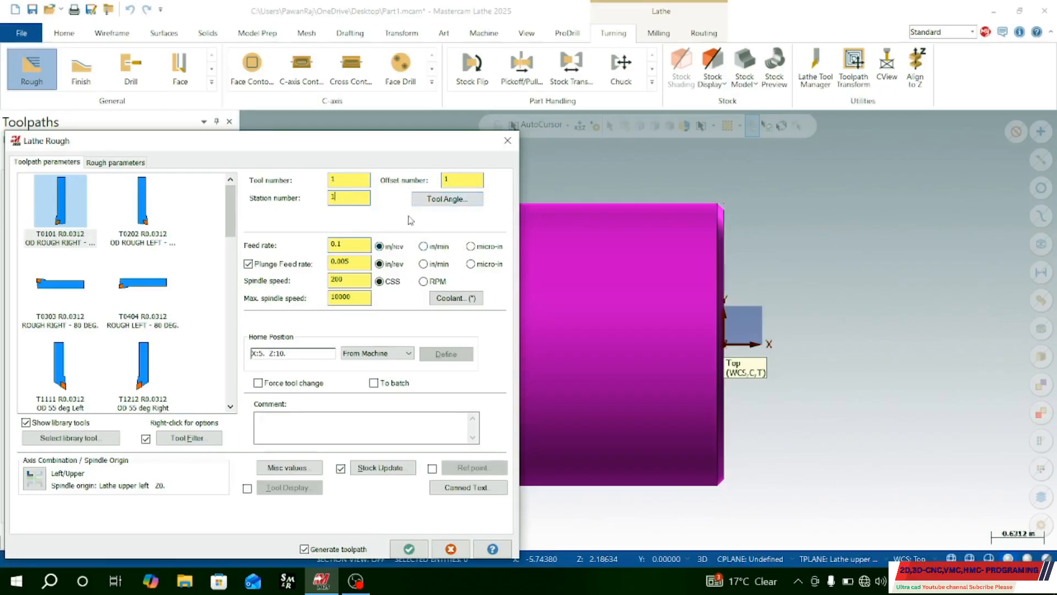
left_click(435, 200)
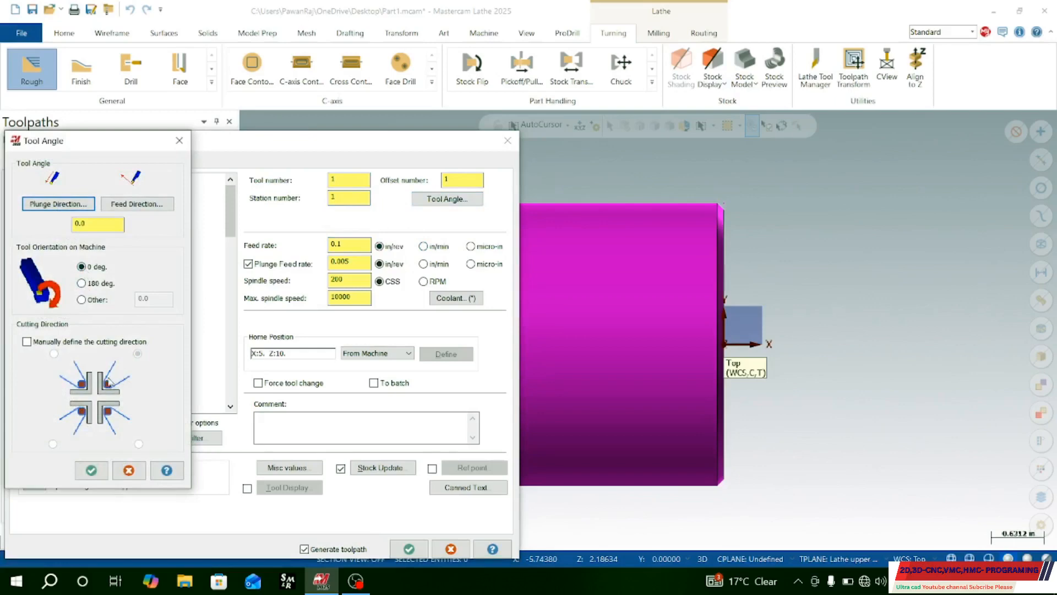
left_click(27, 342)
left_click(138, 354)
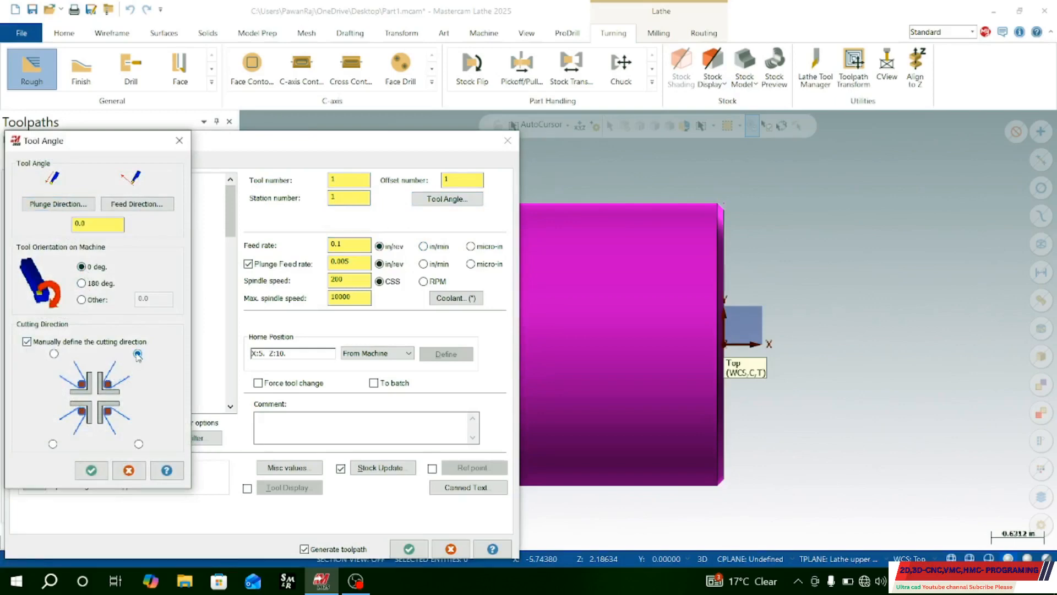
left_click(91, 470)
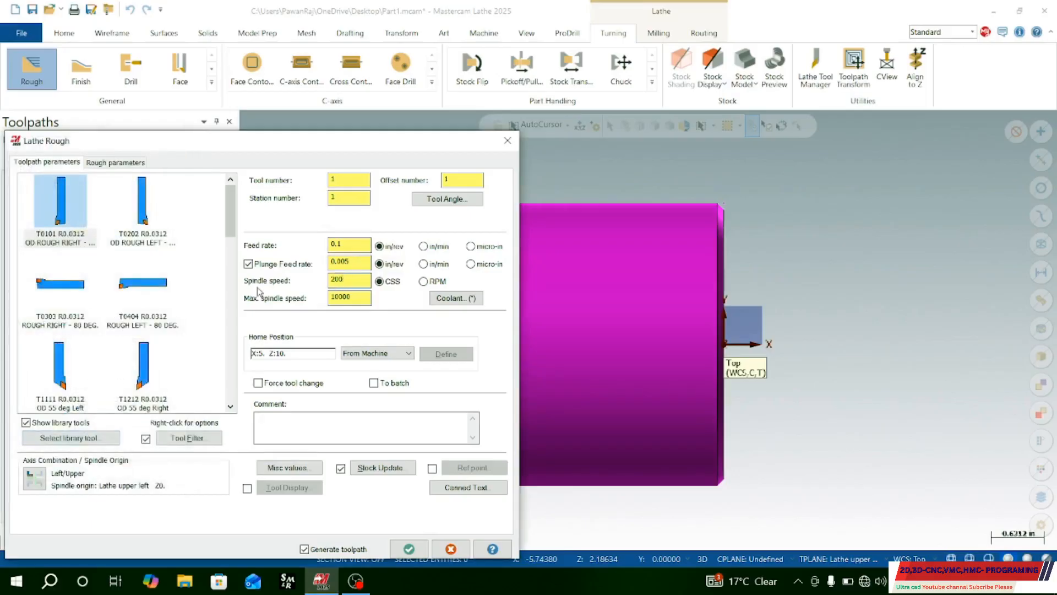
Set the maximum spindle speed to 600 and the home position source to User defined.
double_click(347, 281)
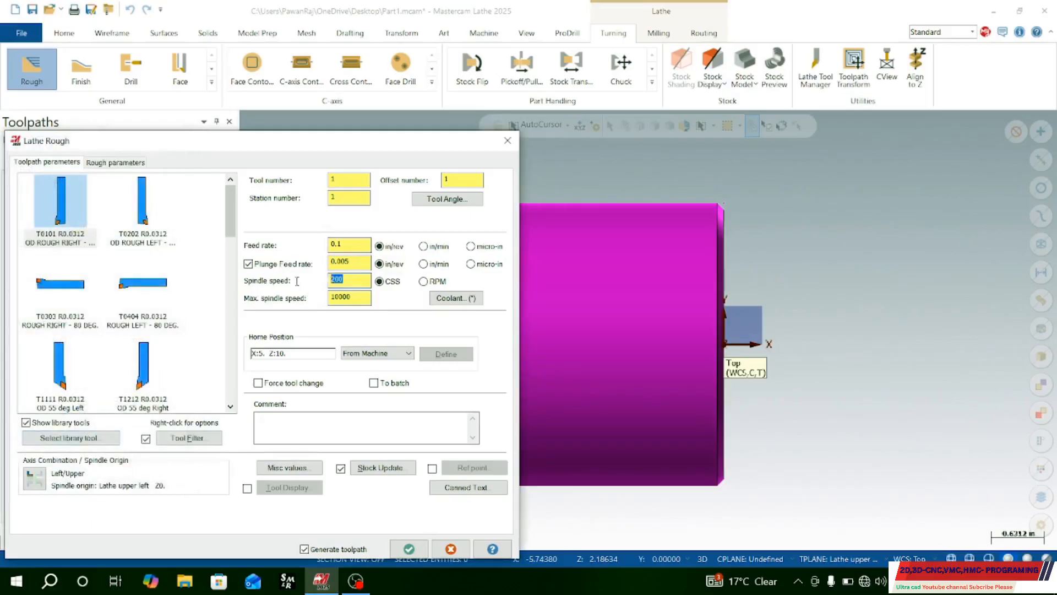
double_click(364, 297)
type("6")
left_click(362, 352)
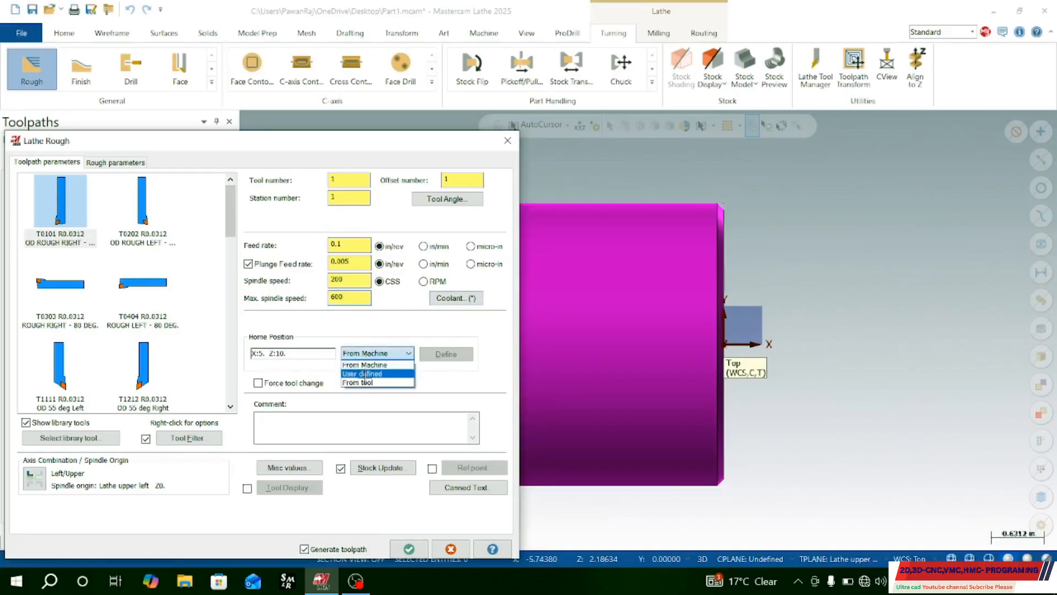
left_click(385, 374)
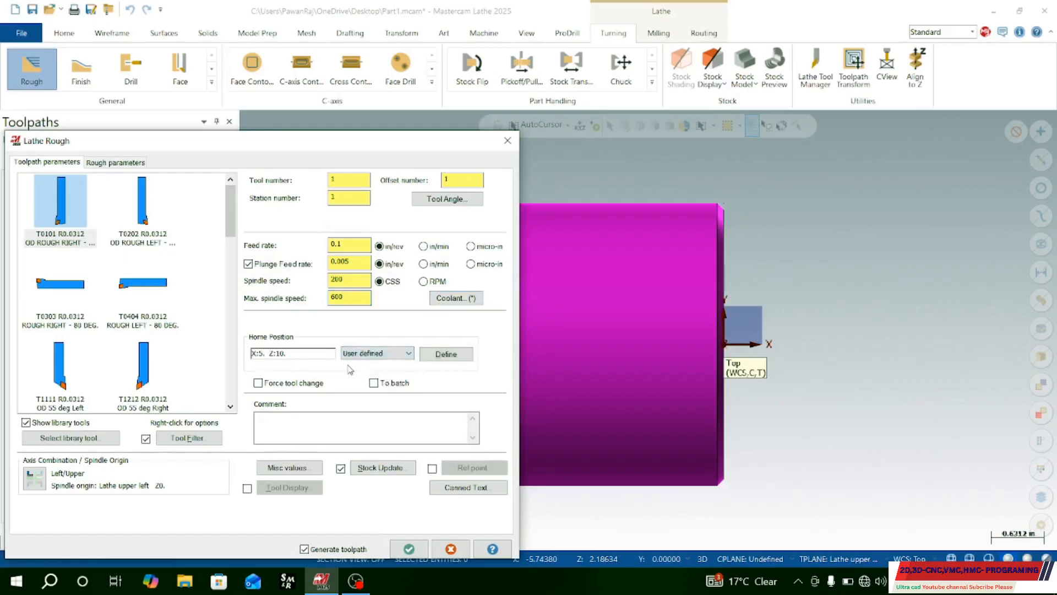
Try to define the home position by picking the front chamfer corner and the corner of the large-diameter shoulder.
left_click(438, 355)
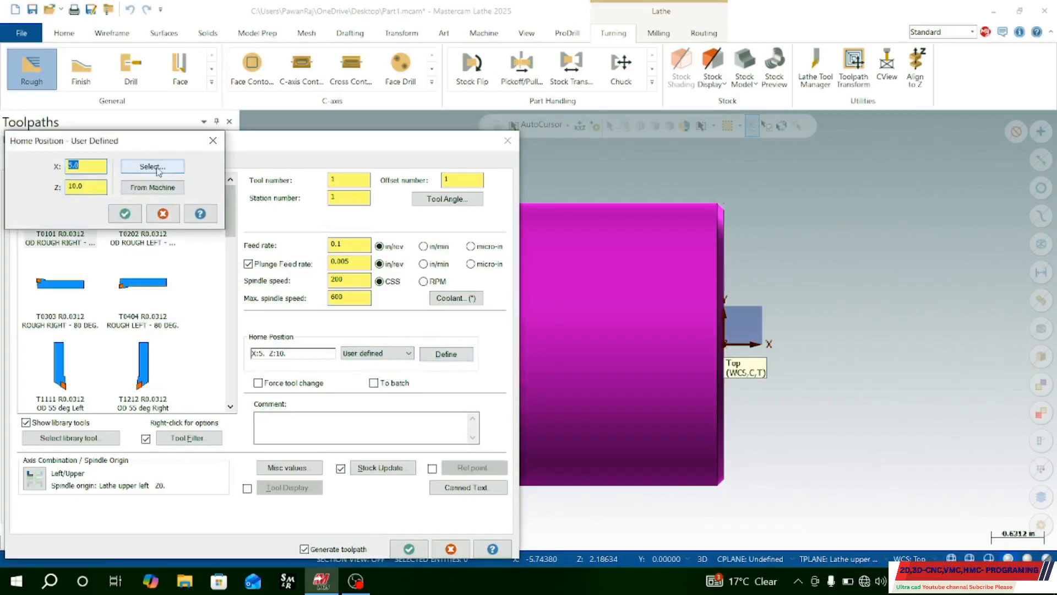
left_click(171, 188)
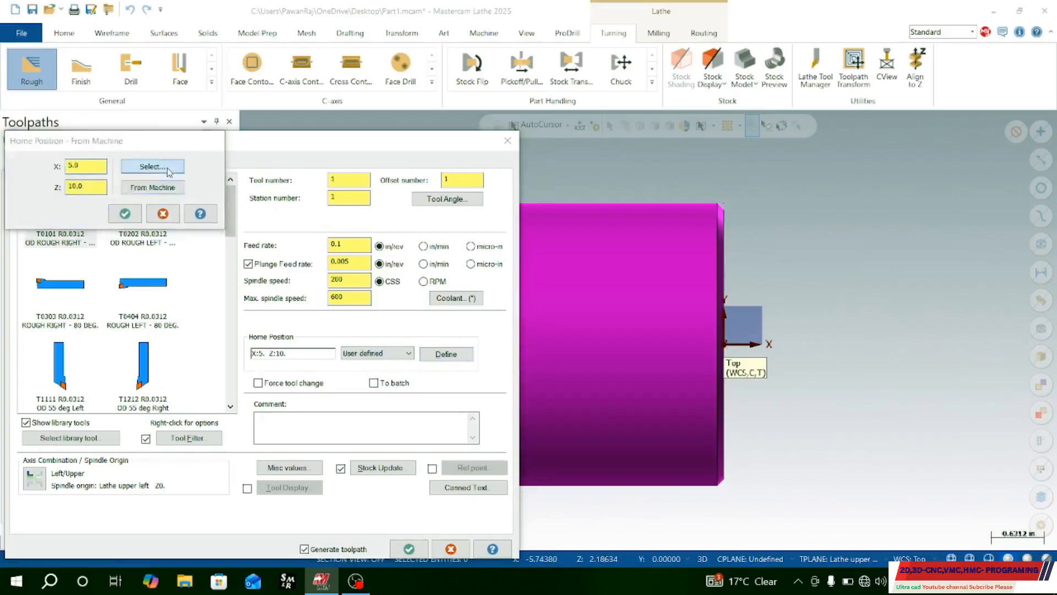
left_click(150, 166)
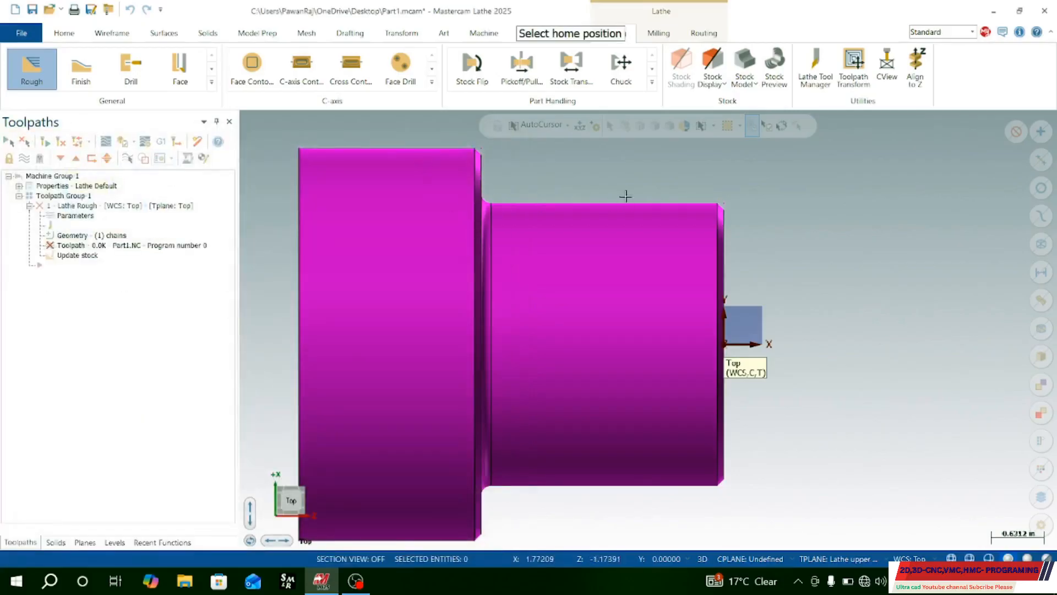
left_click(723, 206)
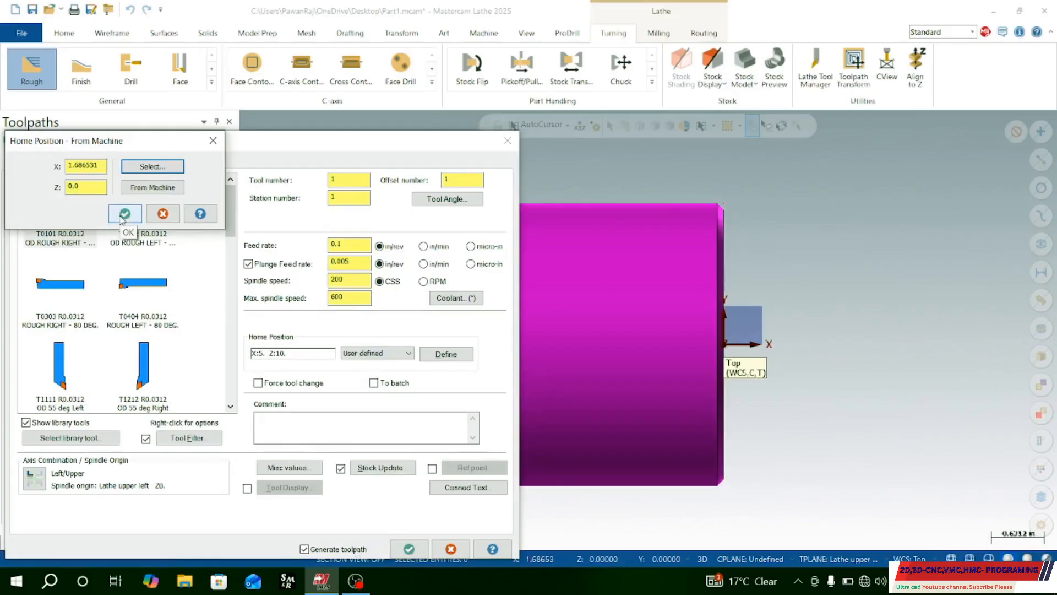
left_click(157, 166)
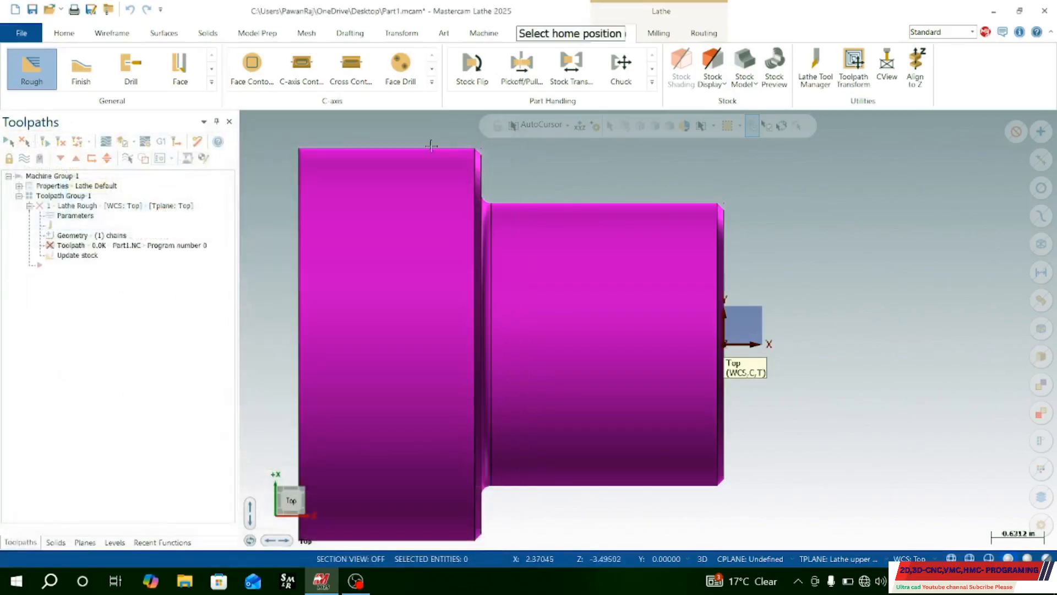
left_click(481, 152)
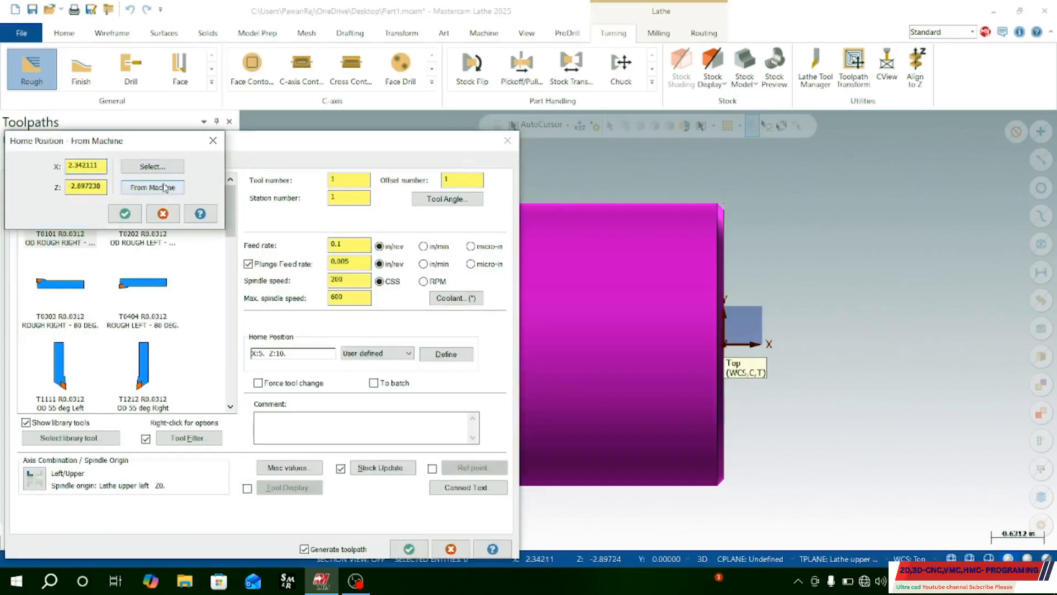
left_click(213, 140)
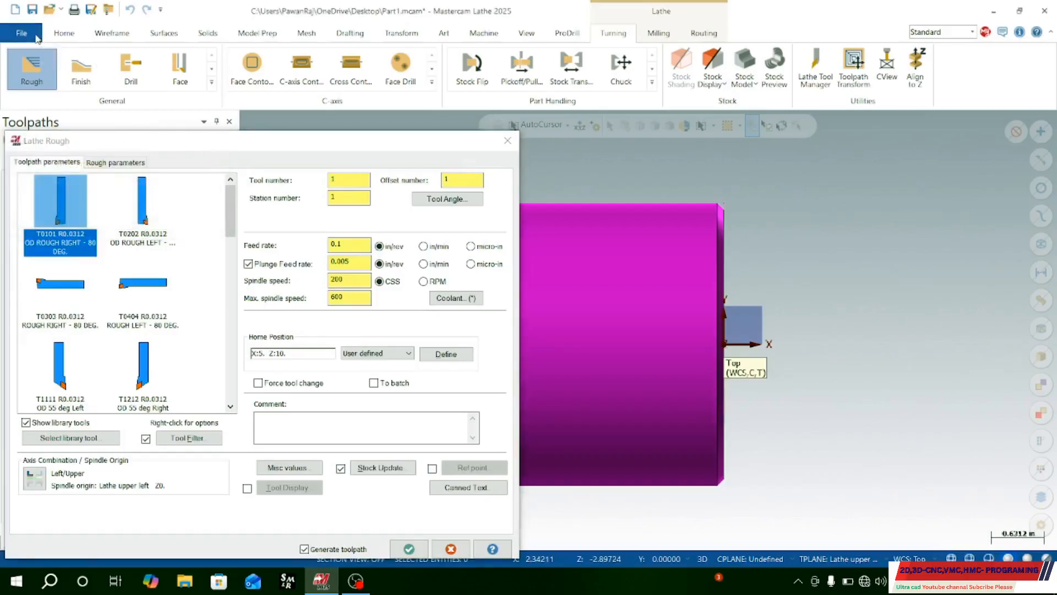
Switch the system configuration to the Millimeter configuration file and scale the current part to millimetres.
left_click(37, 39)
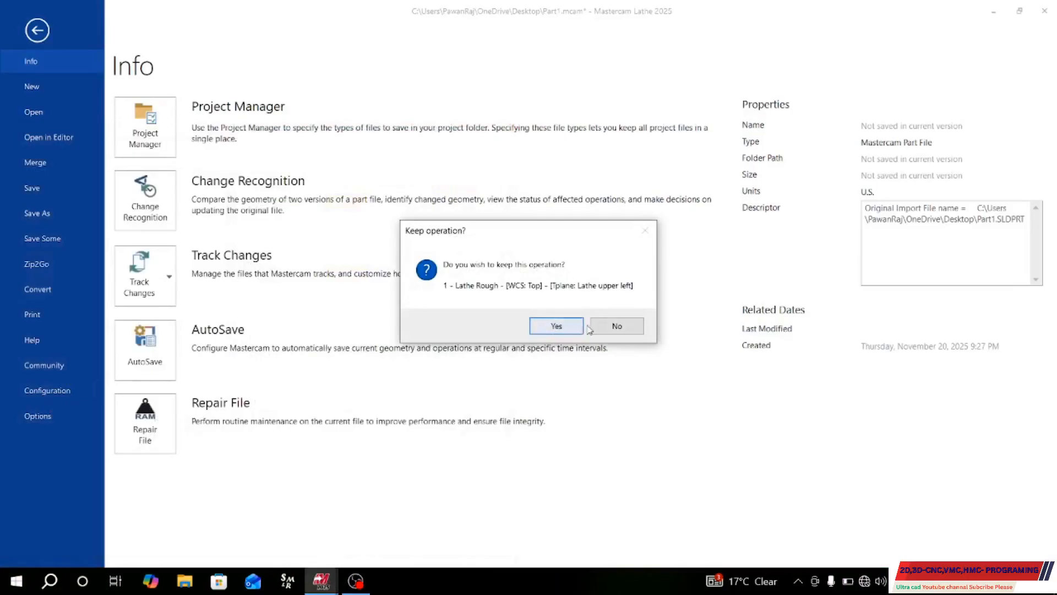
left_click(556, 327)
left_click(50, 392)
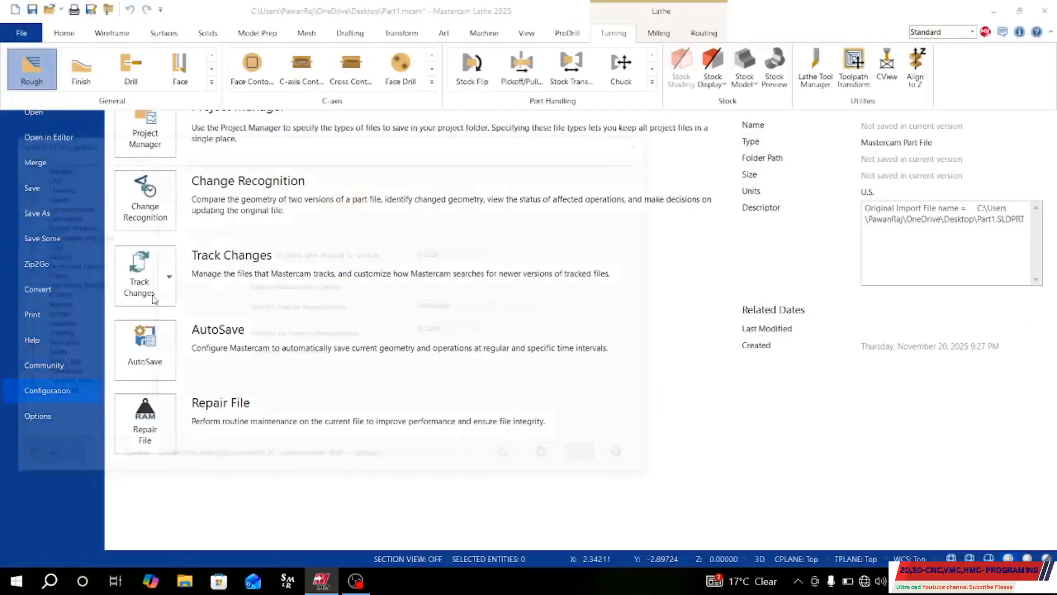
left_click(364, 459)
left_click(365, 480)
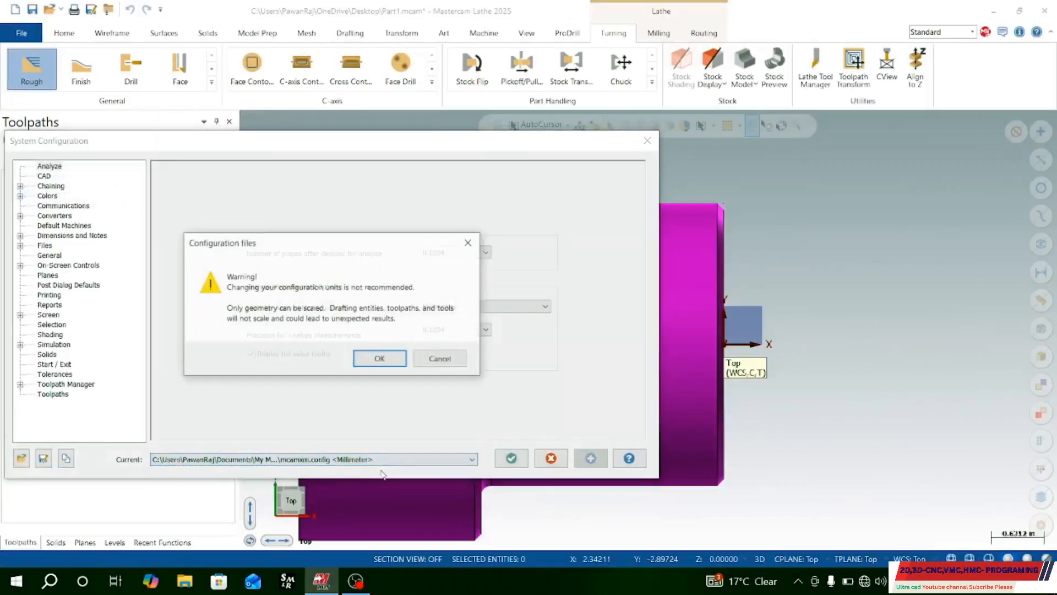
left_click(372, 359)
left_click(512, 457)
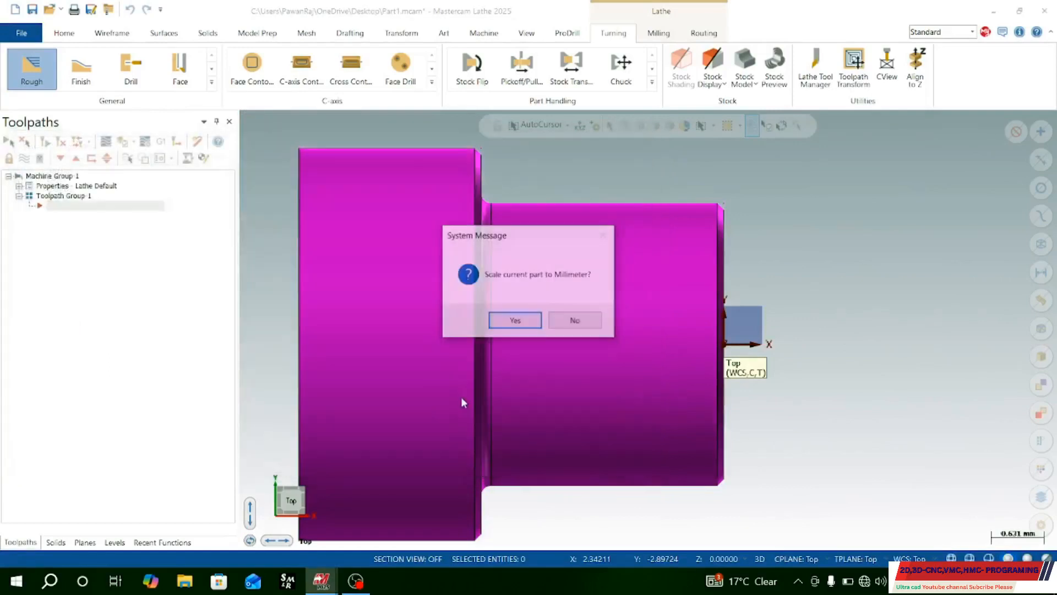
left_click(508, 330)
Start a canned Rough toolpath and chain the profile from the front chamfer to the large diameter's outer edge.
scroll(594, 313, "down", 10)
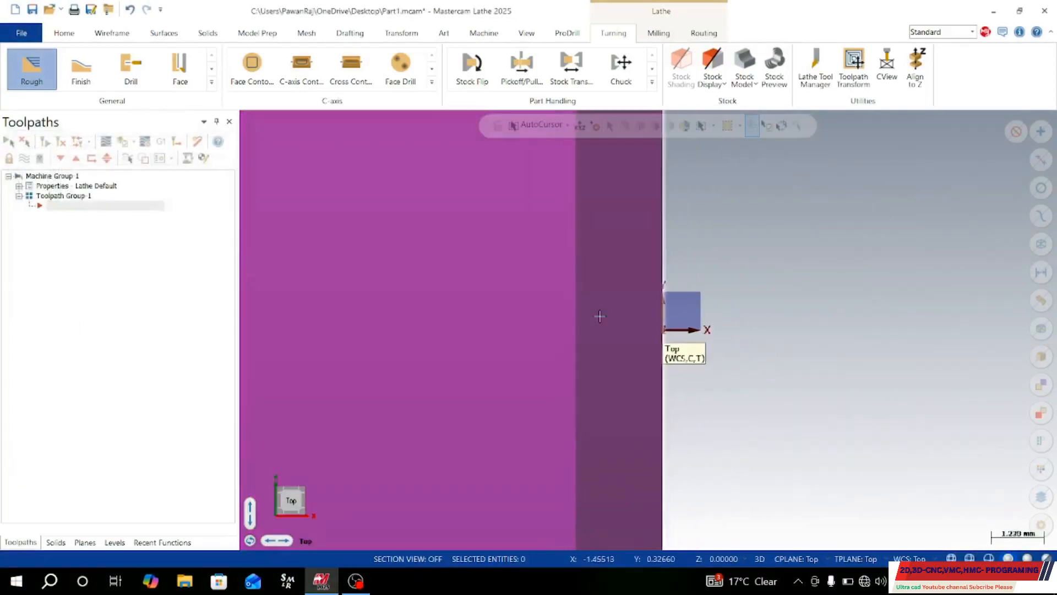
scroll(600, 317, "down", 6)
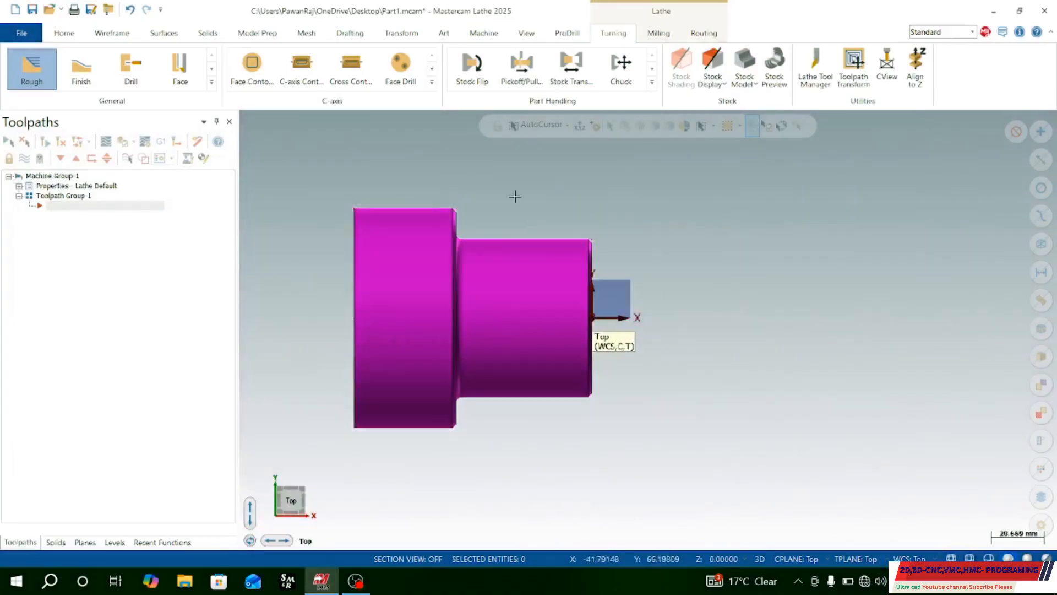
left_click(211, 81)
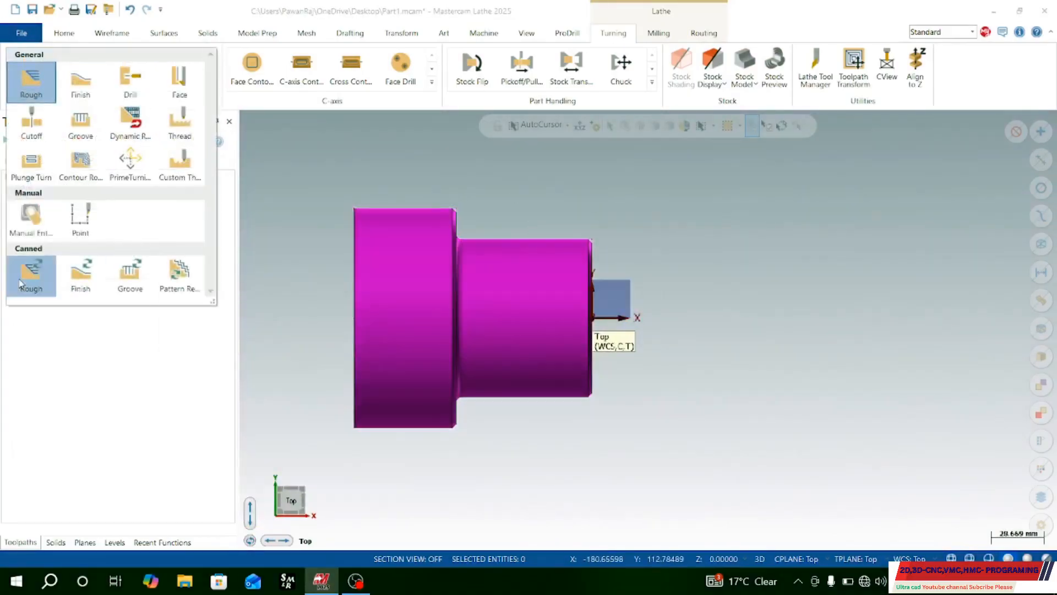
left_click(31, 270)
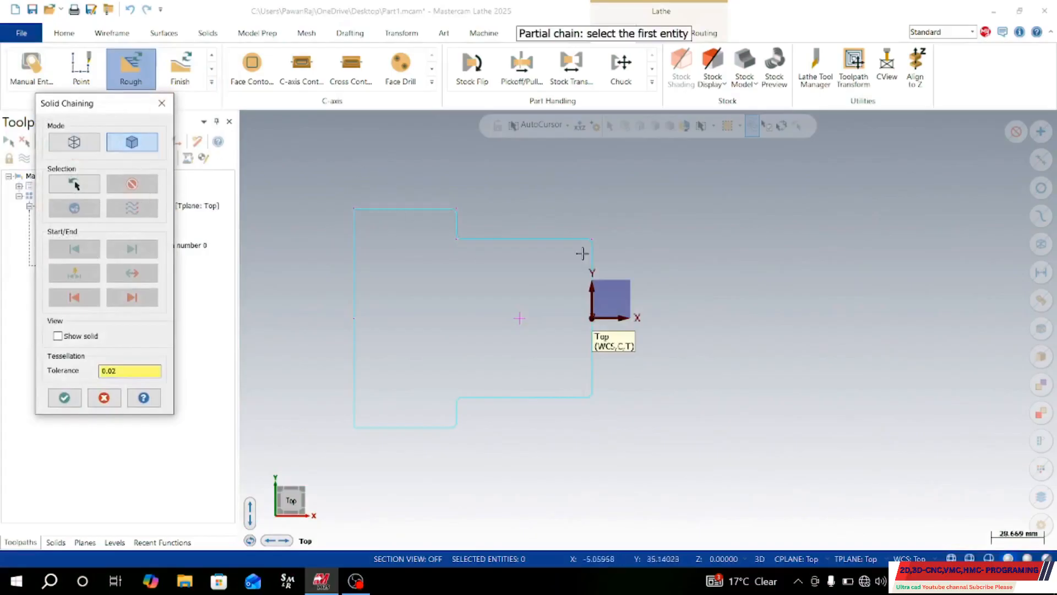
scroll(593, 243, "up", 2)
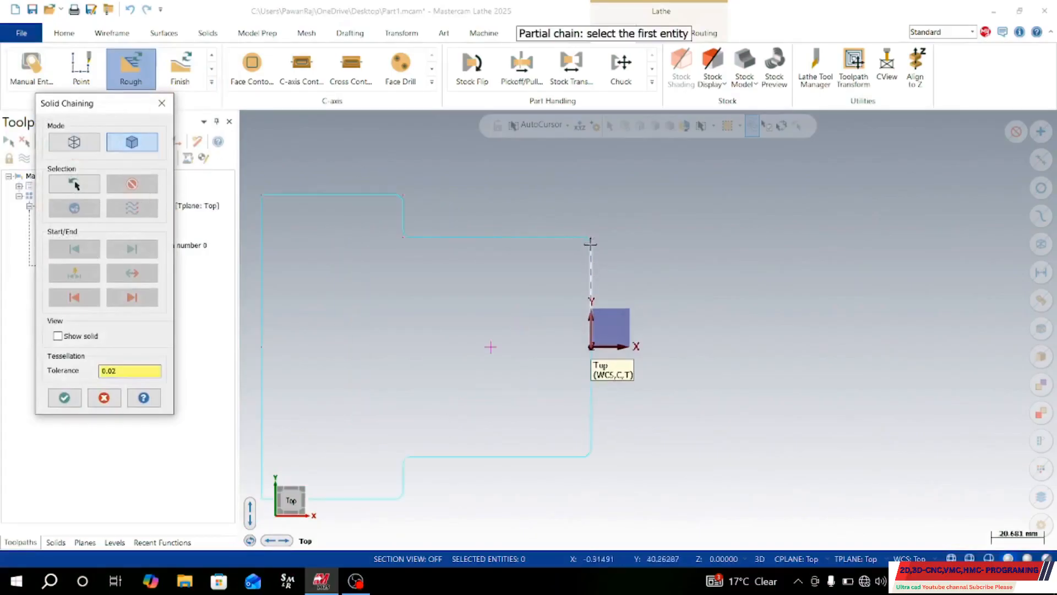
left_click(592, 240)
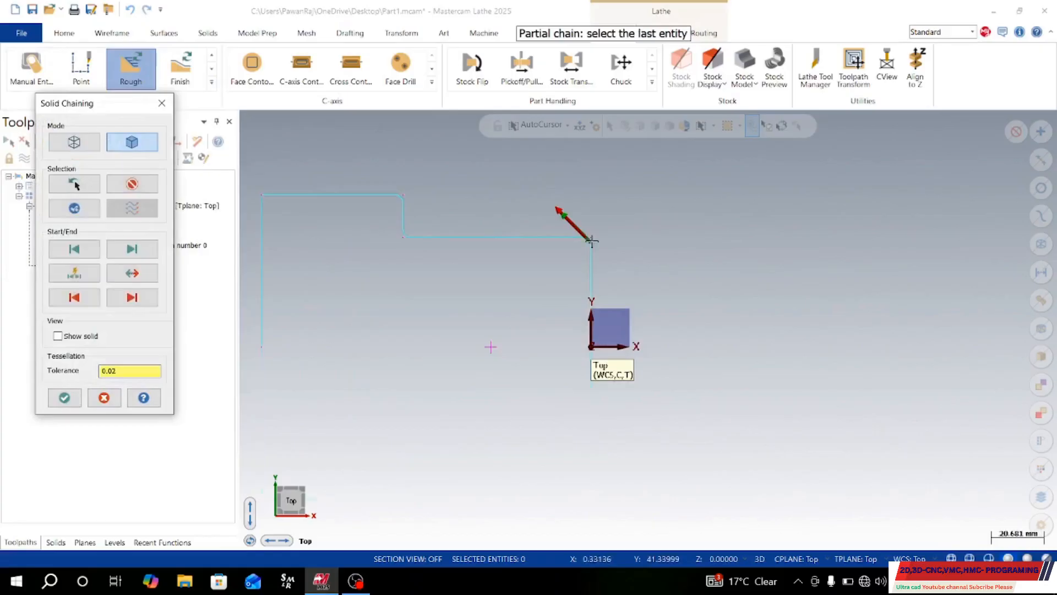
left_click(284, 198)
left_click(63, 403)
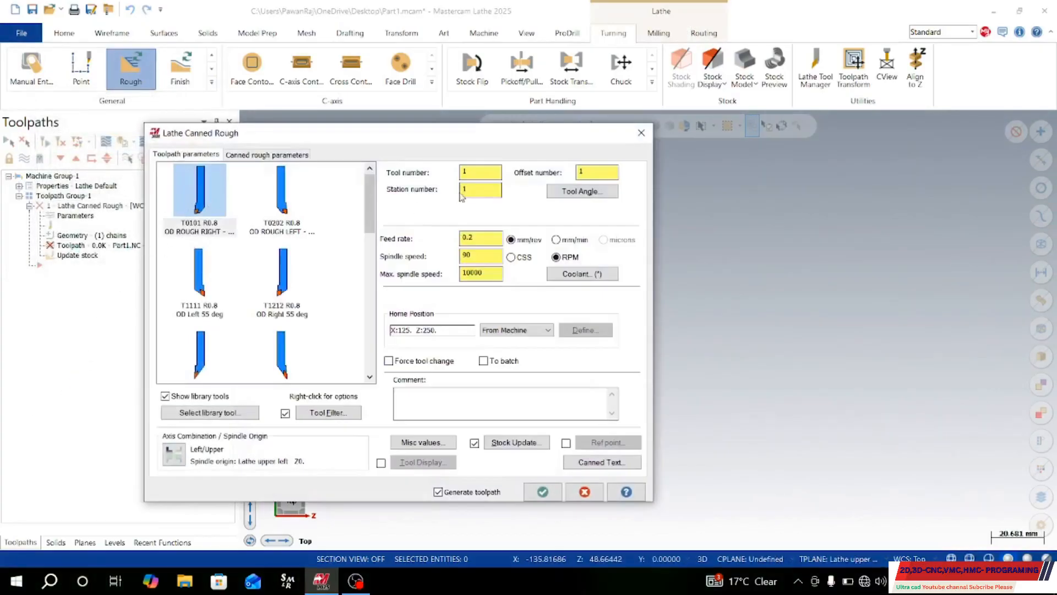
Change the canned rough's maximum spindle speed and set its spindle speed to 200 RPM.
left_click(488, 236)
double_click(491, 276)
type("6")
double_click(477, 255)
type("200")
Set the canned rough's X clearance to 3 mm and Z clearance to 2 mm.
left_click(248, 156)
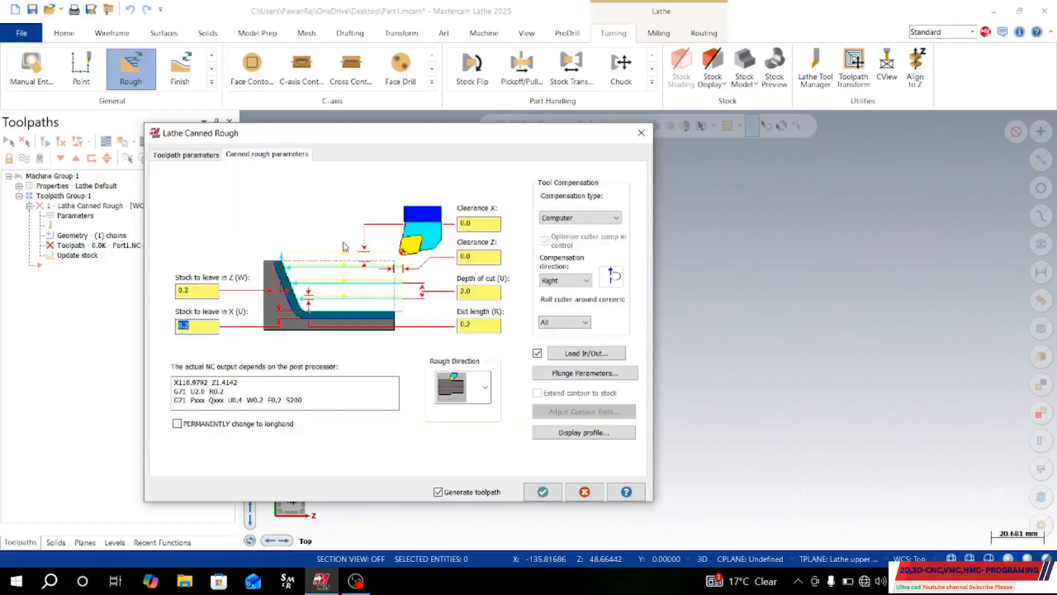
left_click(474, 224)
type("3")
left_click(483, 258)
type("2")
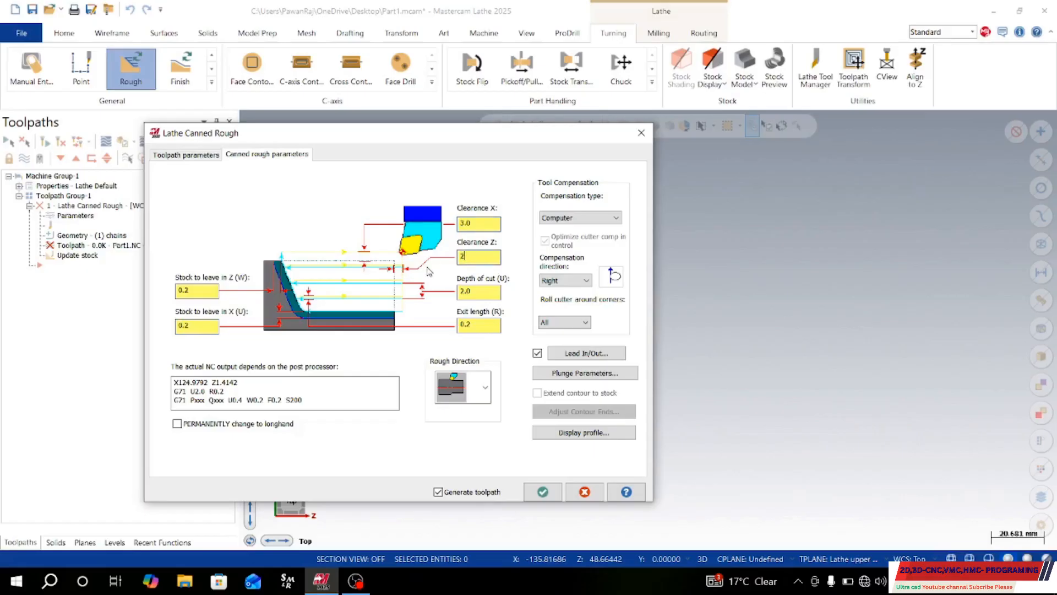
Set the depth of cut to 0.3 mm and the stock to leave in Z and X to 0.1 mm each.
left_click(494, 291)
type(".3")
double_click(190, 290)
type(".")
left_click_drag(205, 325, 169, 325)
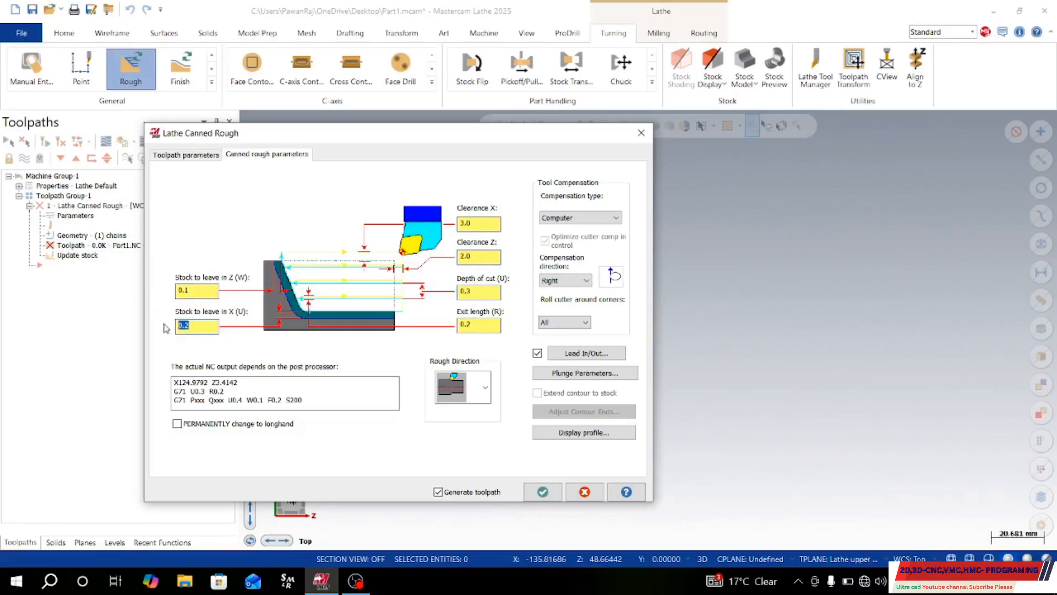
type(".1")
Choose the outside-diameter rough direction and generate the canned rough toolpath.
left_click(484, 394)
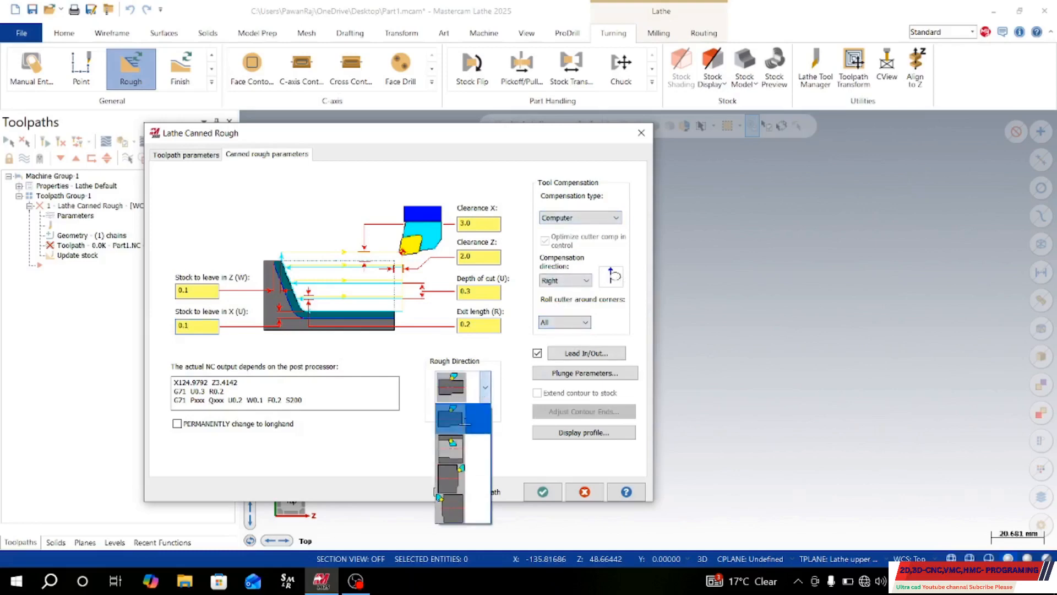
left_click(461, 436)
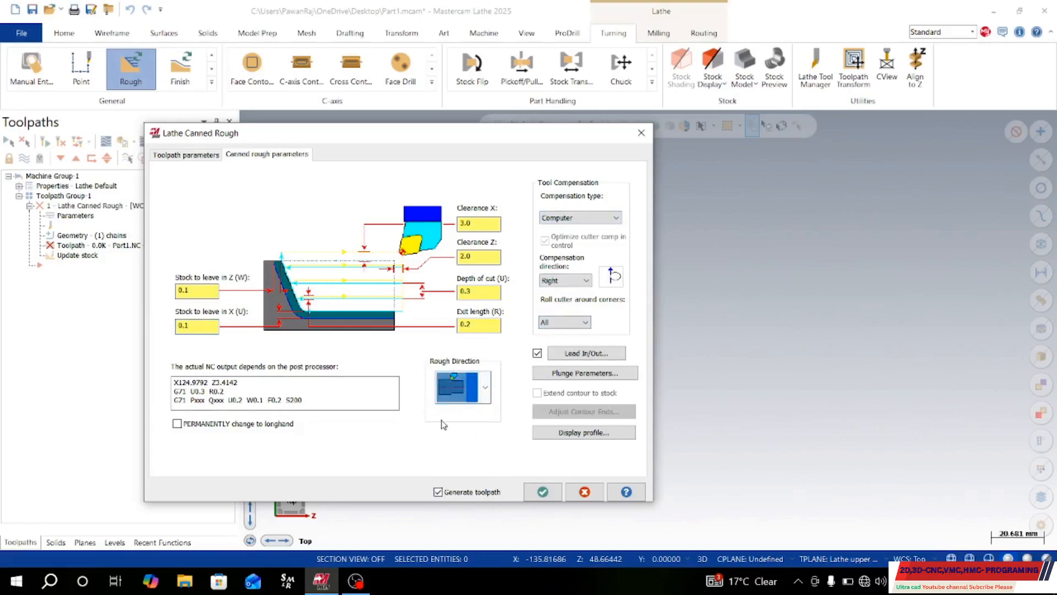
left_click(544, 491)
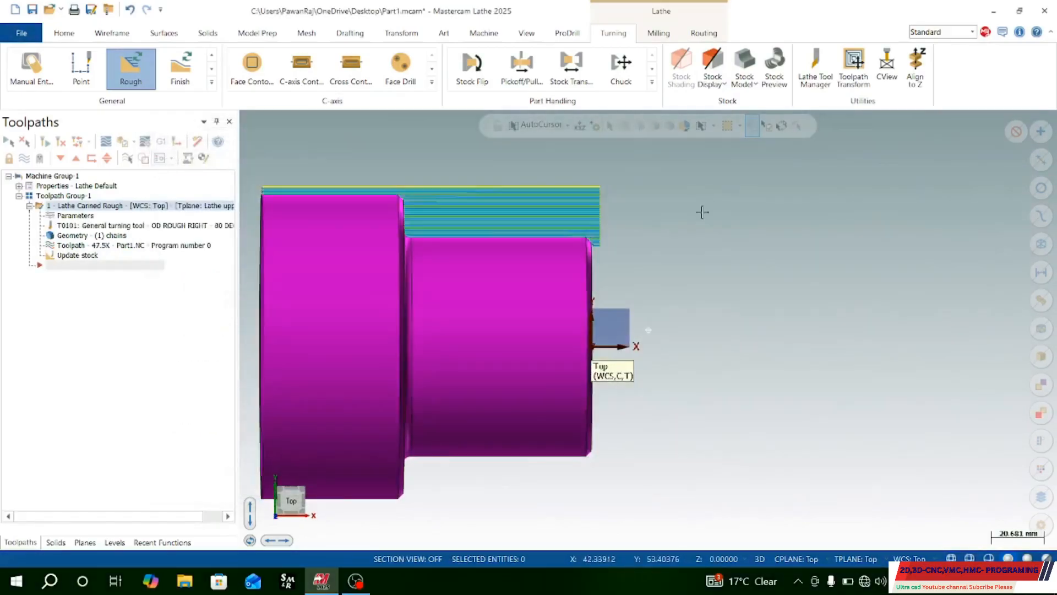
Play a backplot of the canned rough toolpath and examine the passes along the shoulder and both diameters.
mouse_move(701, 212)
middle_mouse_down()
mouse_move(682, 307)
mouse_move(695, 255)
mouse_move(668, 236)
mouse_move(724, 213)
mouse_move(667, 221)
mouse_move(708, 213)
middle_mouse_up()
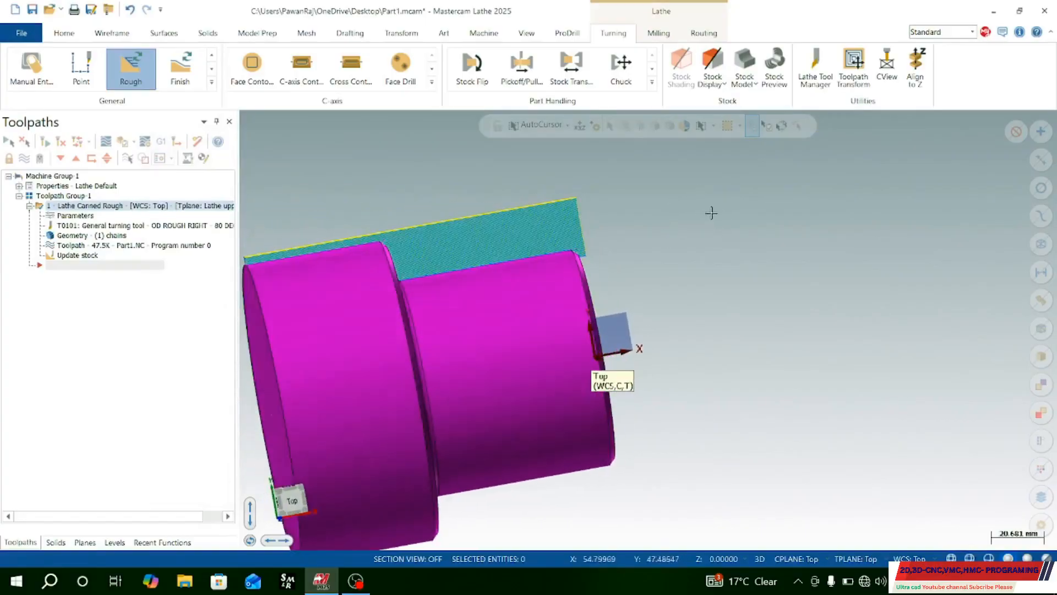
right_click(770, 194)
left_click(824, 267)
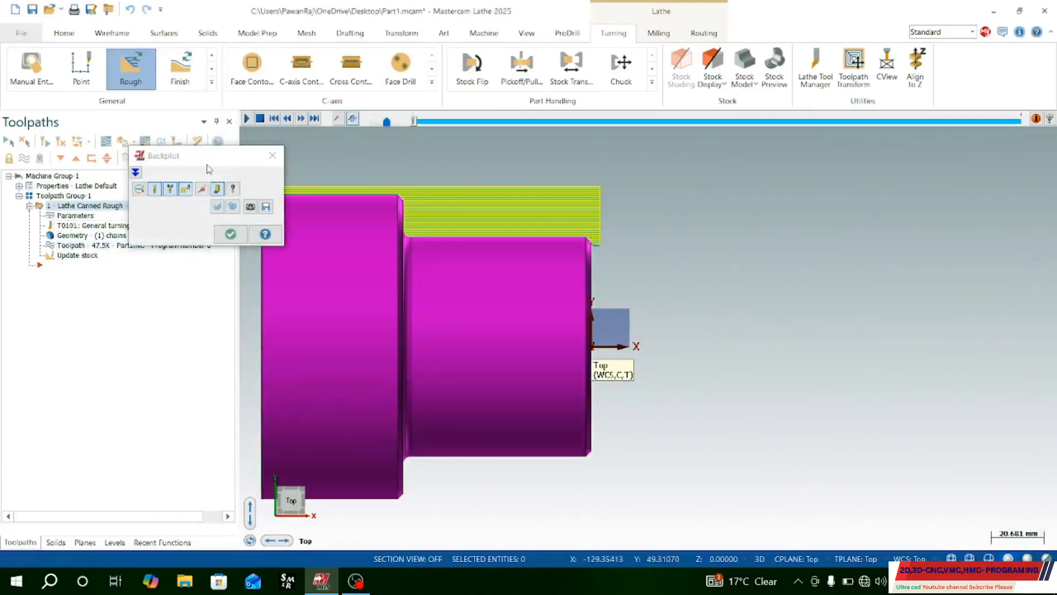
scroll(415, 204, "up", 2)
scroll(415, 204, "up", 1)
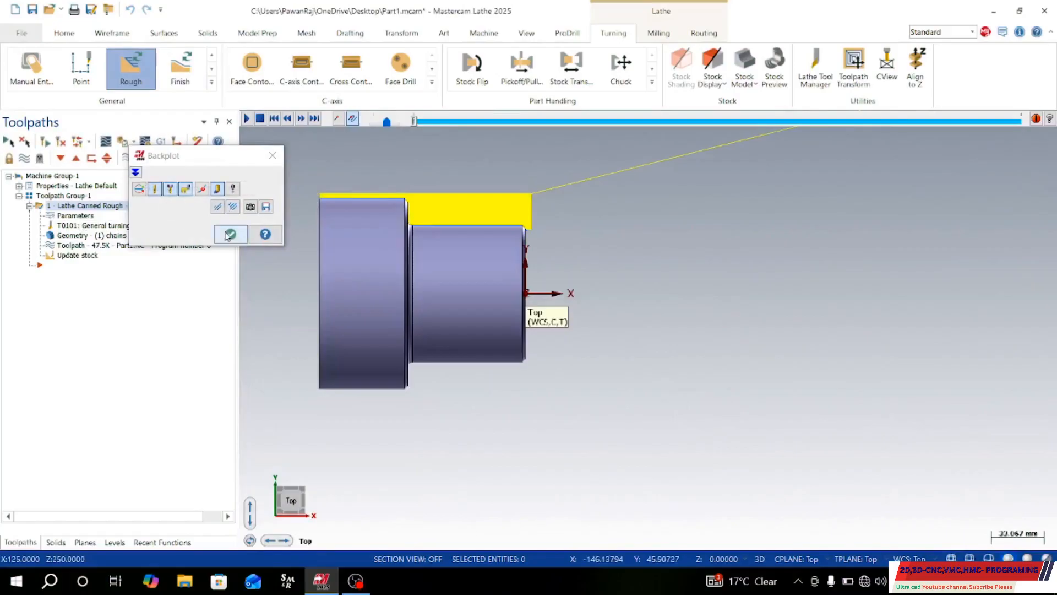
left_click(247, 119)
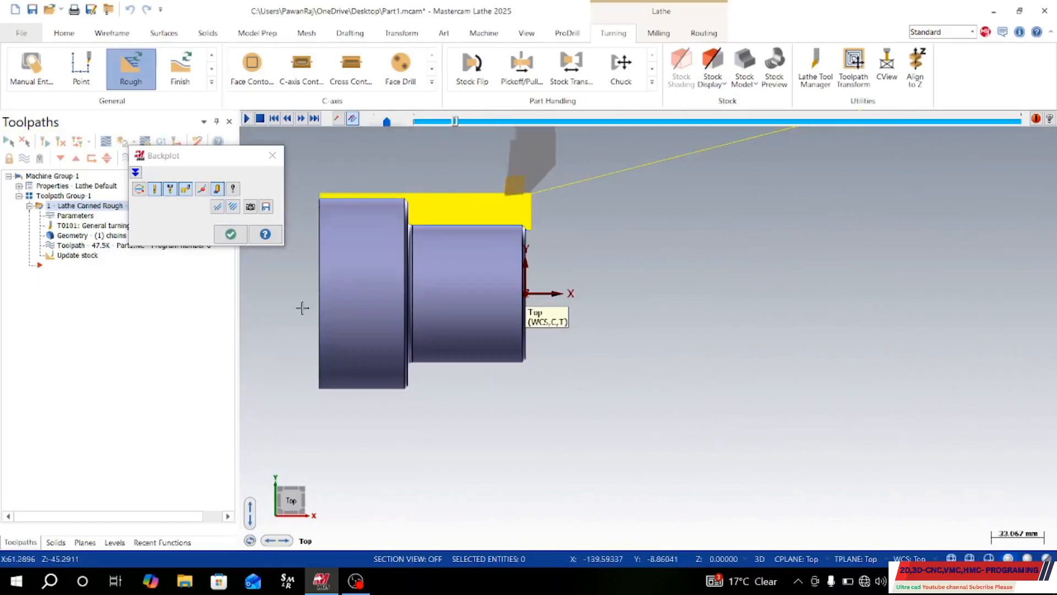
scroll(625, 201, "up", 1)
scroll(629, 203, "up", 3)
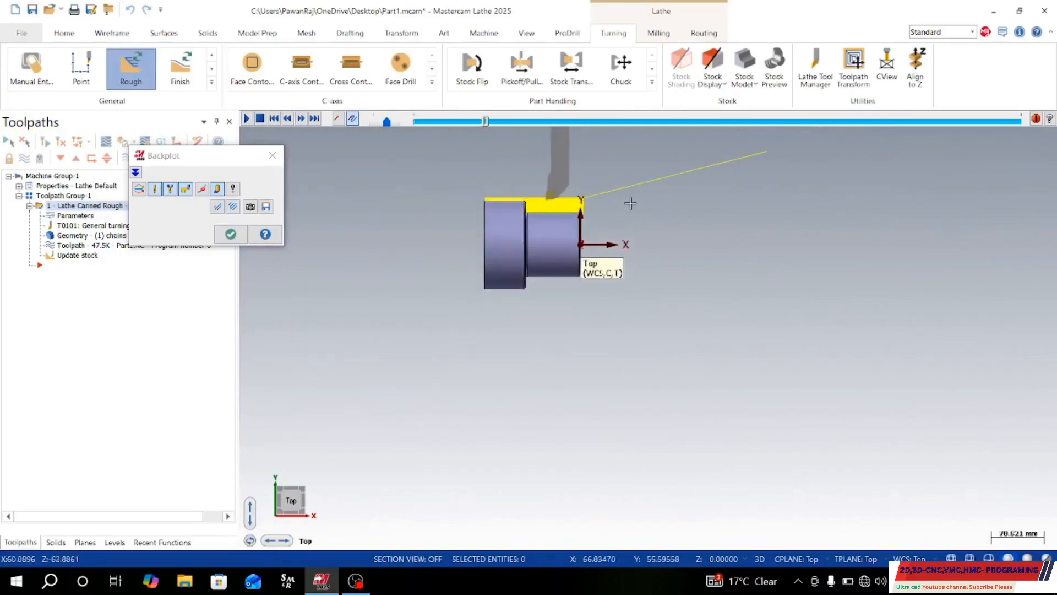
scroll(589, 211, "down", 1)
scroll(589, 210, "down", 8)
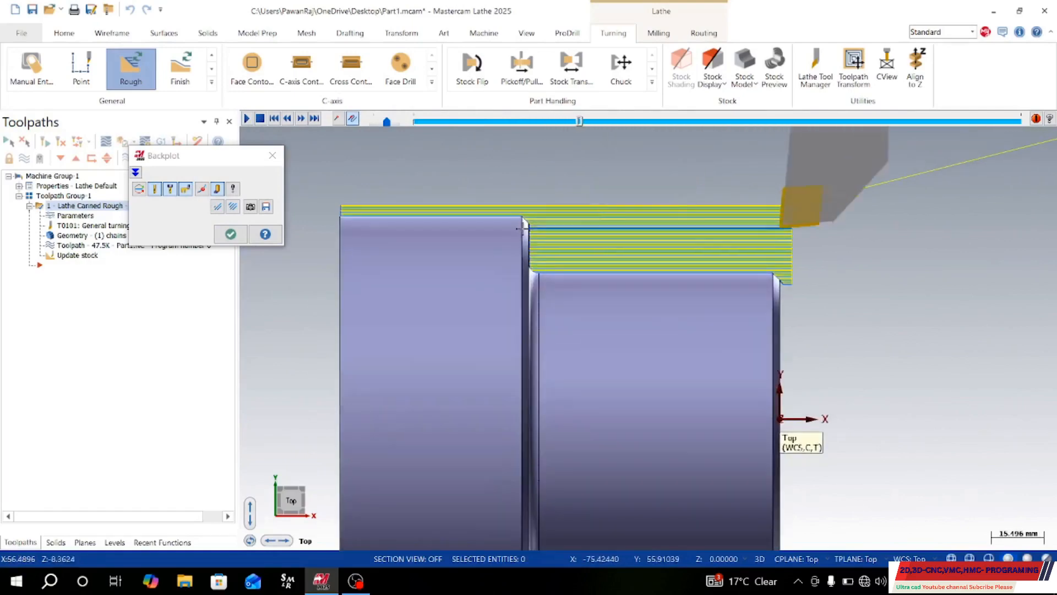
scroll(603, 220, "down", 7)
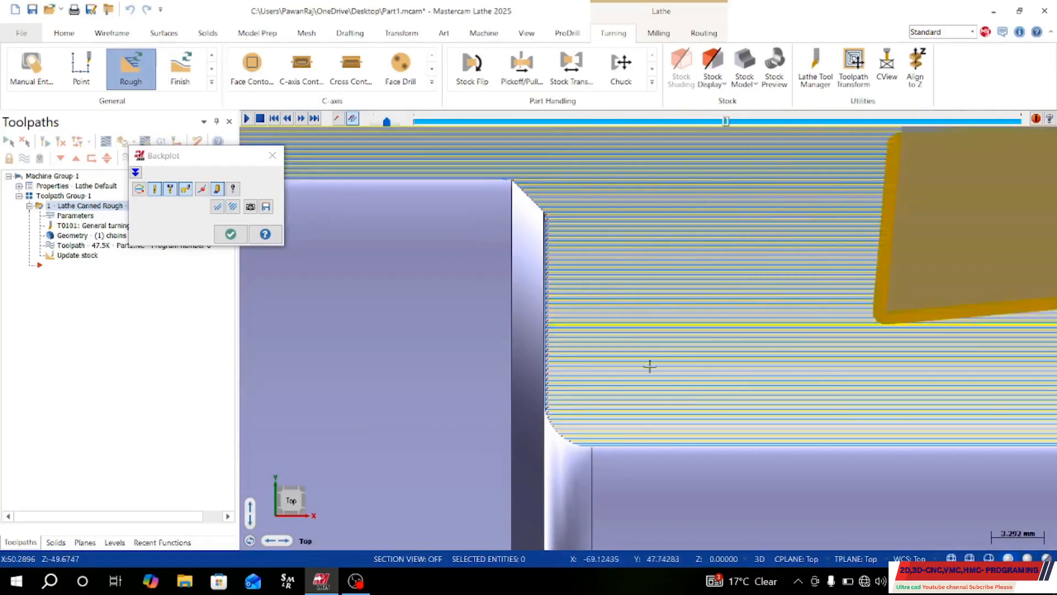
scroll(701, 359, "up", 8)
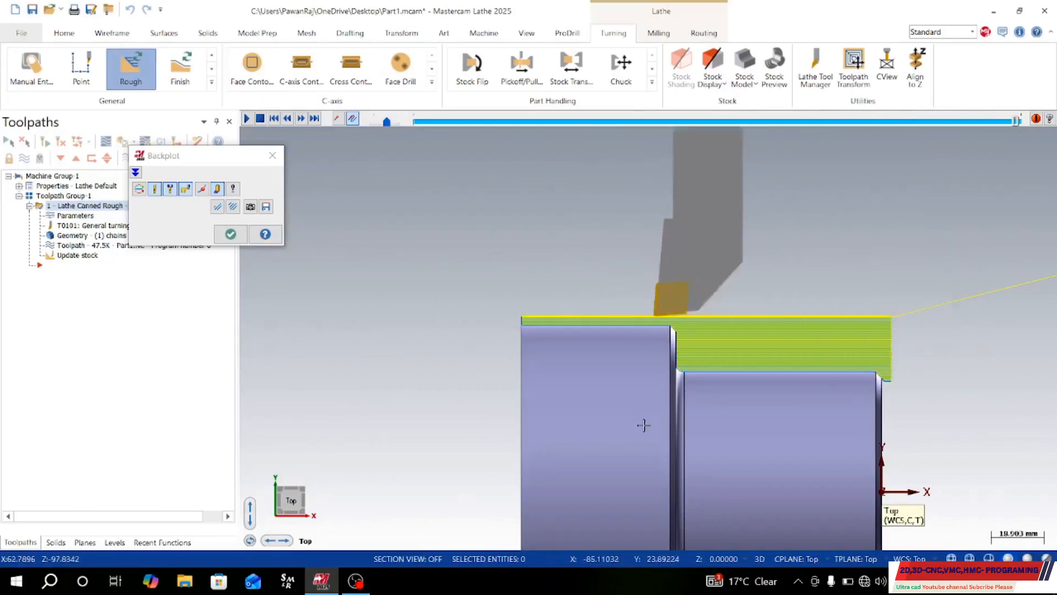
left_click(230, 234)
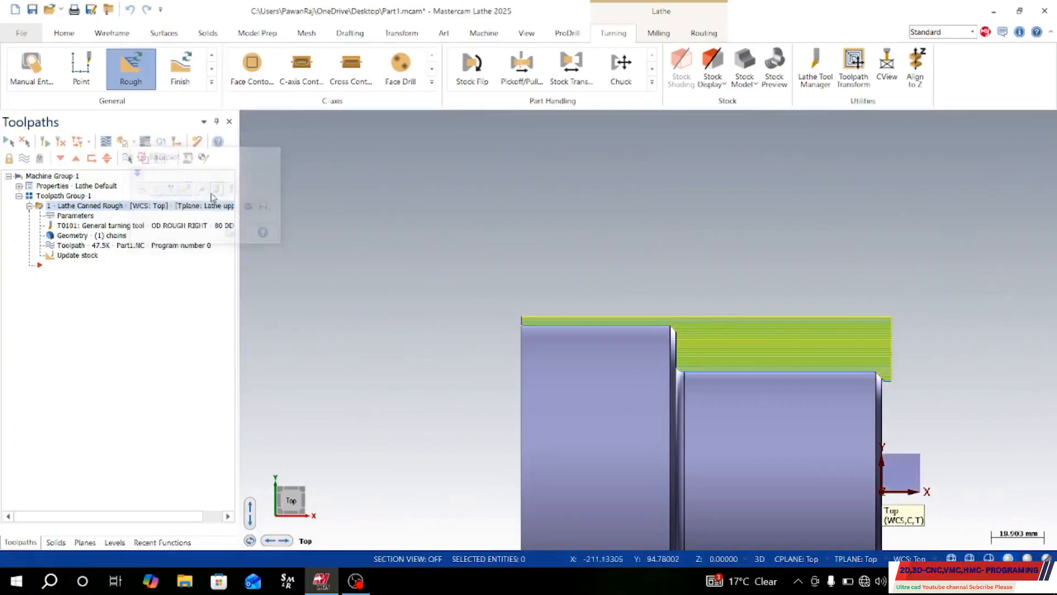
Review the canned rough operation's cutting parameters and inspect its passes on the part.
left_click(81, 216)
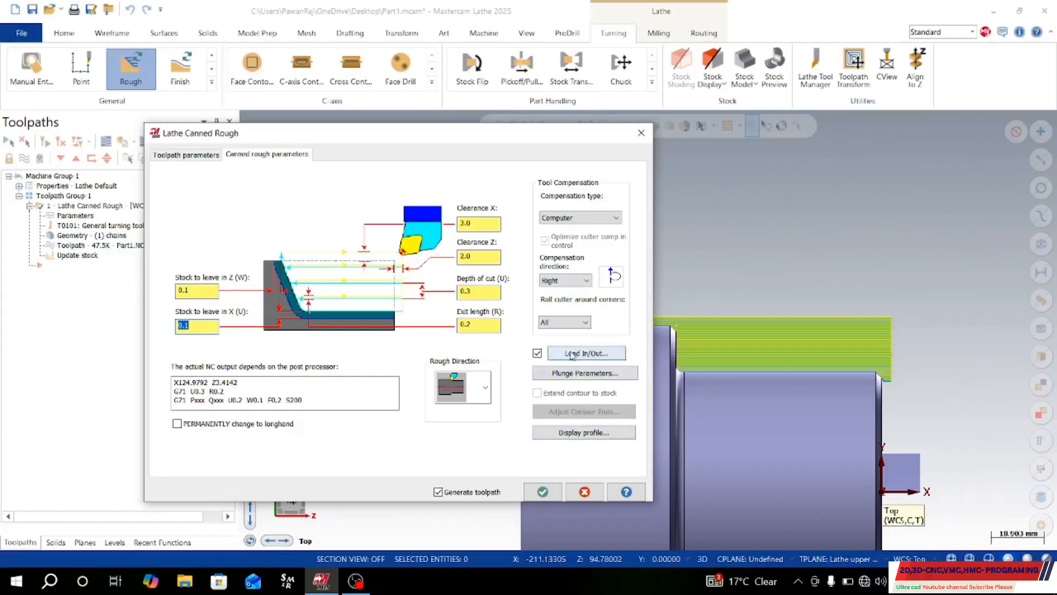
left_click(641, 133)
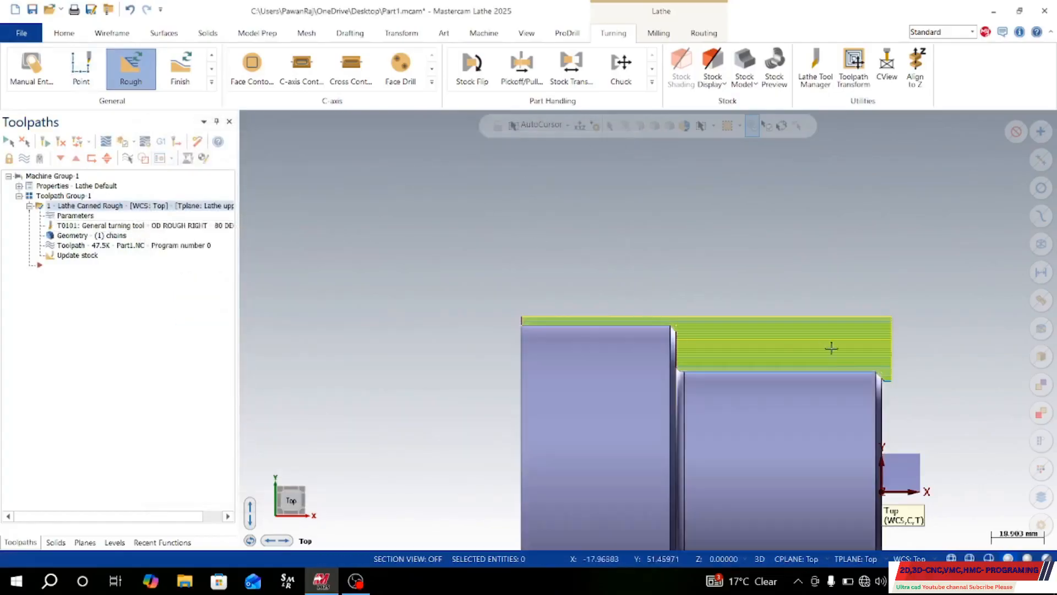
scroll(778, 363, "up", 2)
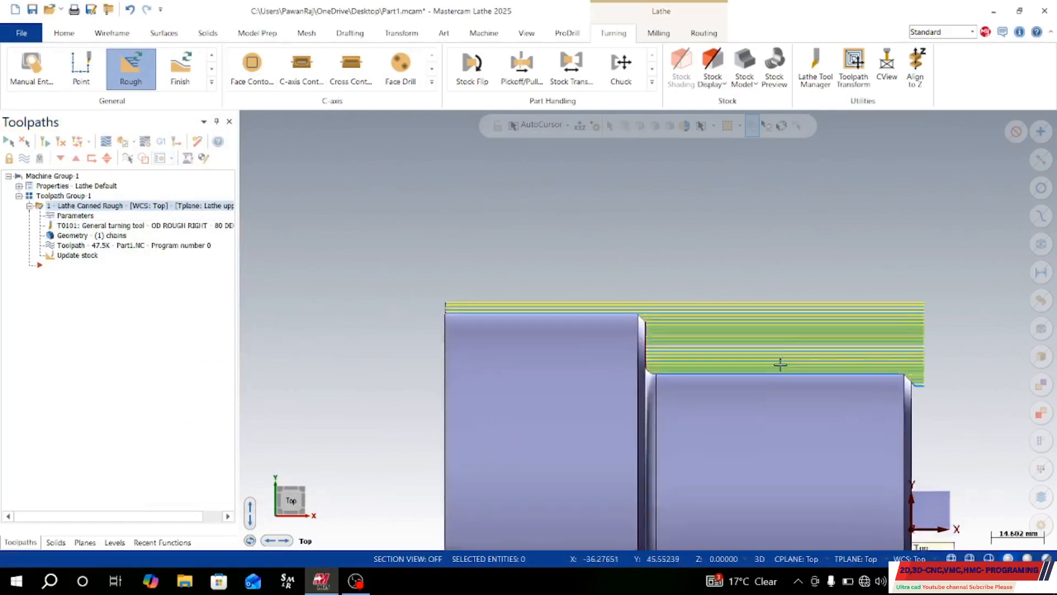
scroll(774, 354, "down", 4)
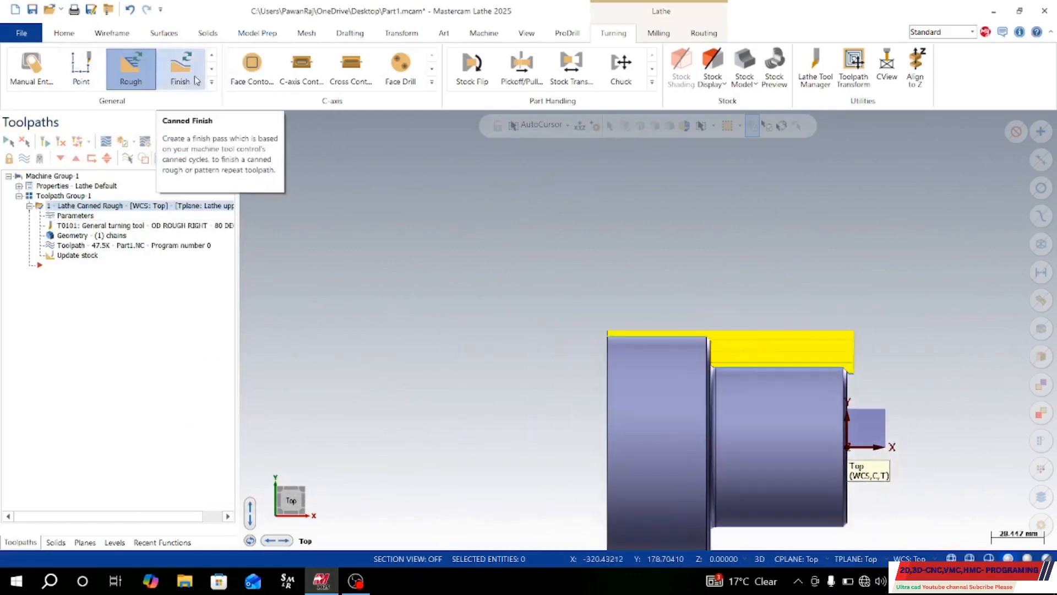
left_click(211, 82)
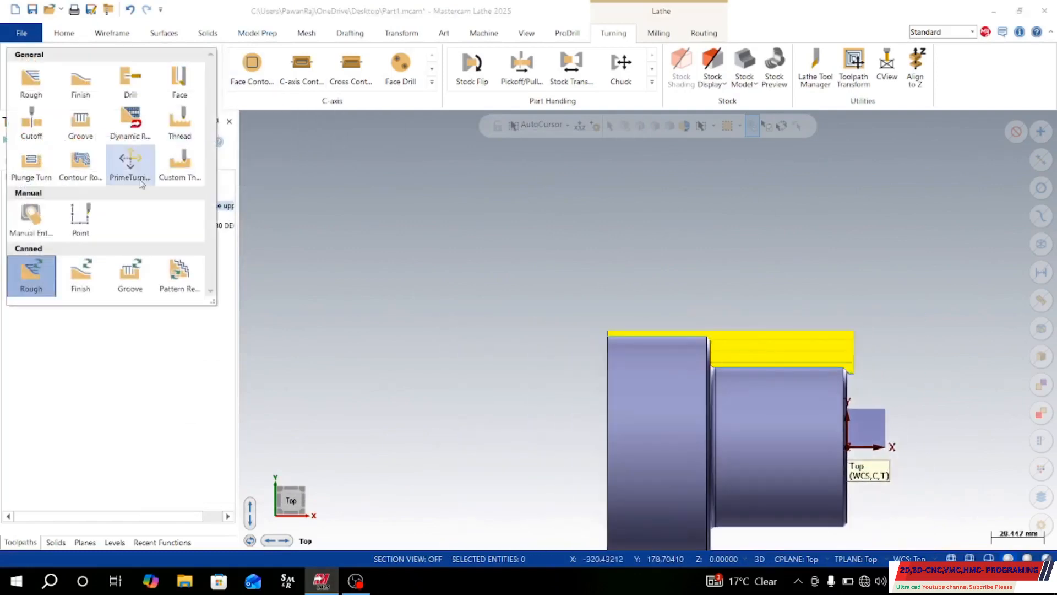
left_click(32, 77)
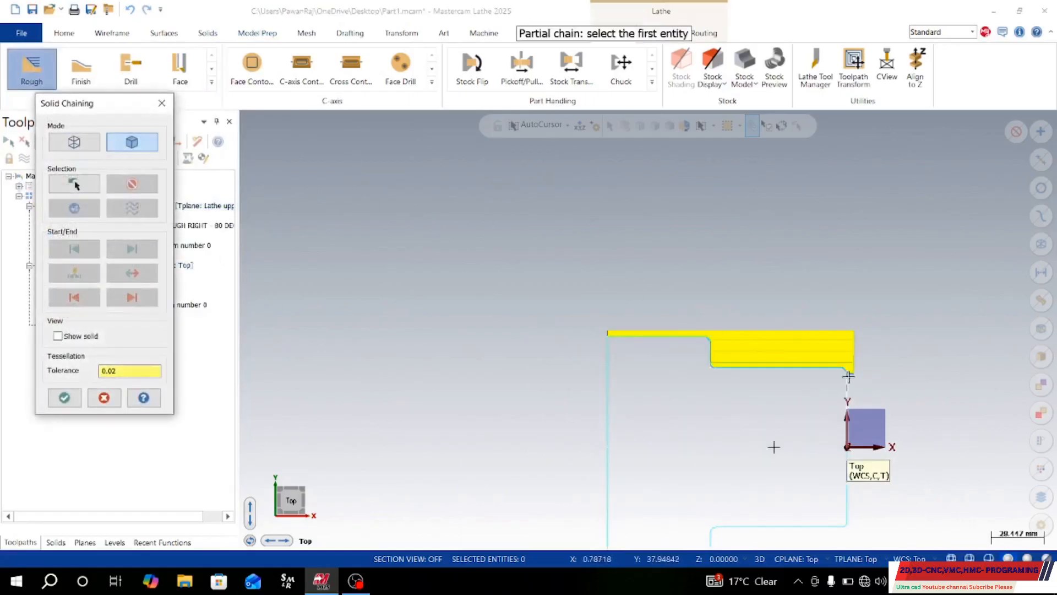
scroll(849, 374, "up", 4)
scroll(849, 374, "up", 4)
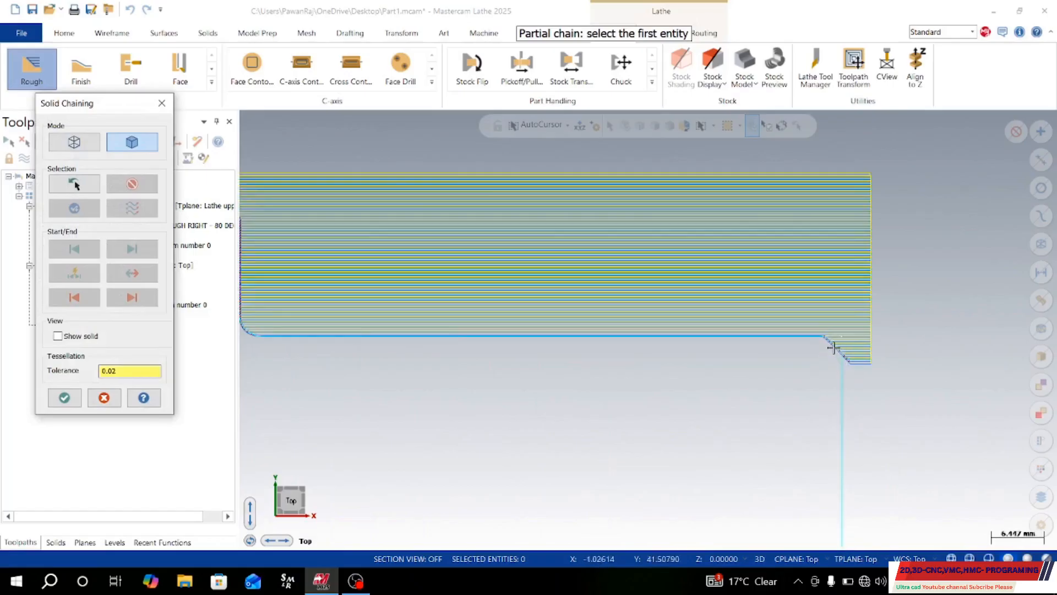
left_click(162, 103)
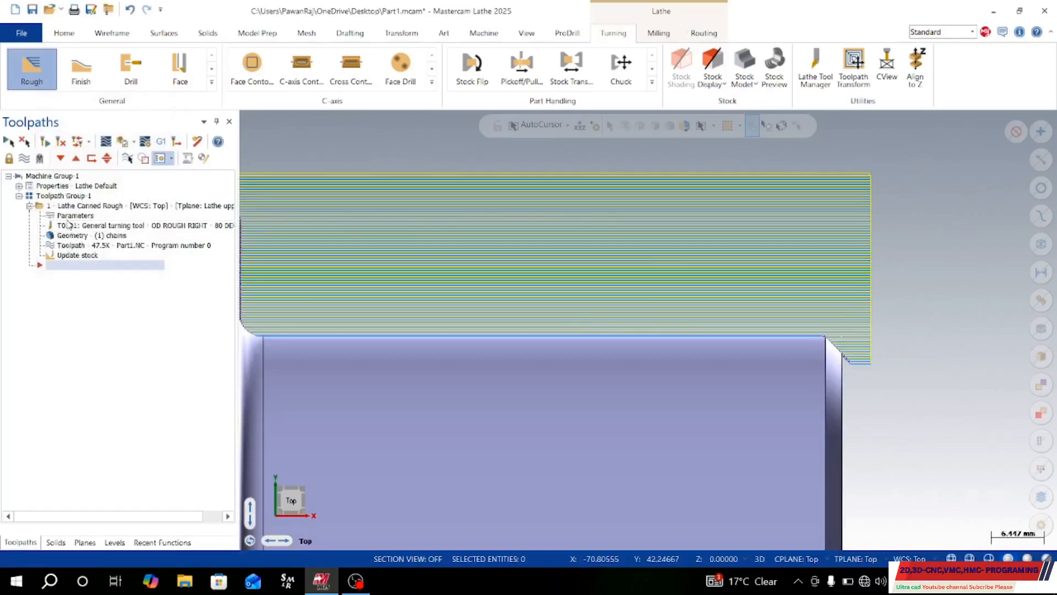
Hide the canned rough operation's toolpath display and start a standard Rough turning operation.
left_click(73, 206)
left_click(36, 158)
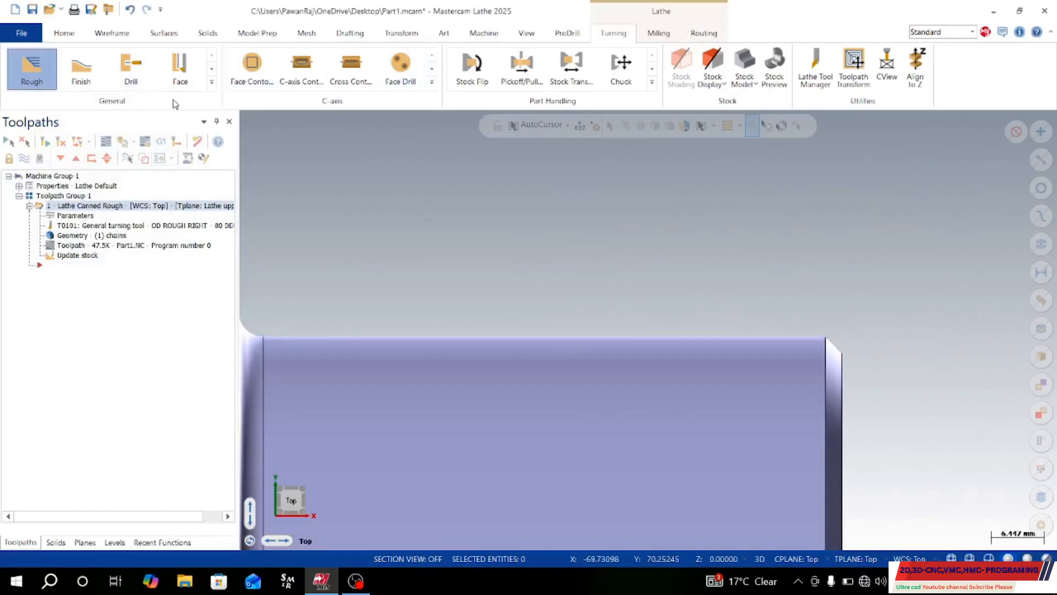
left_click(211, 83)
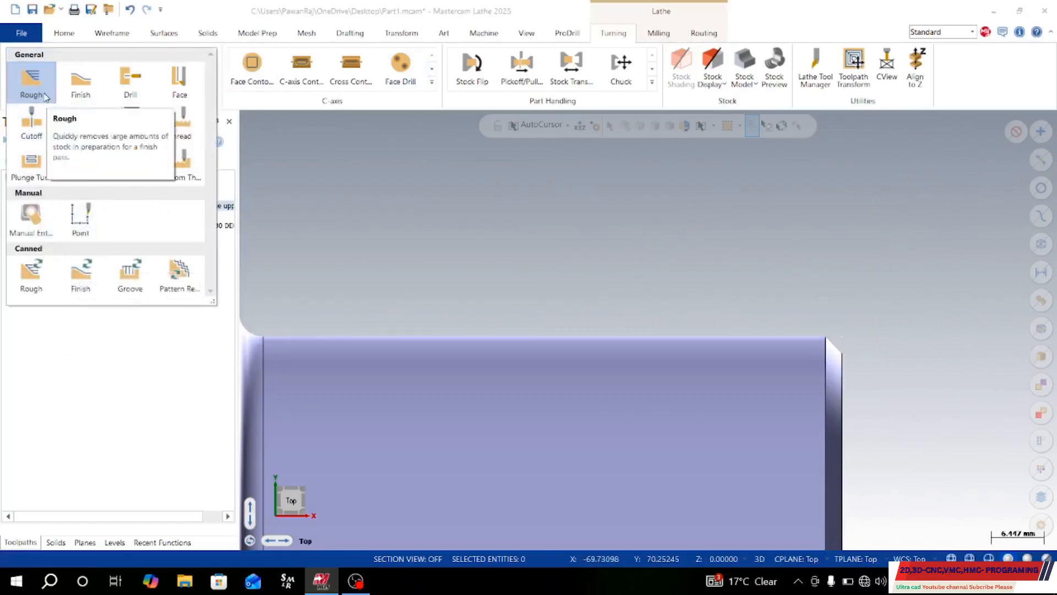
left_click(31, 76)
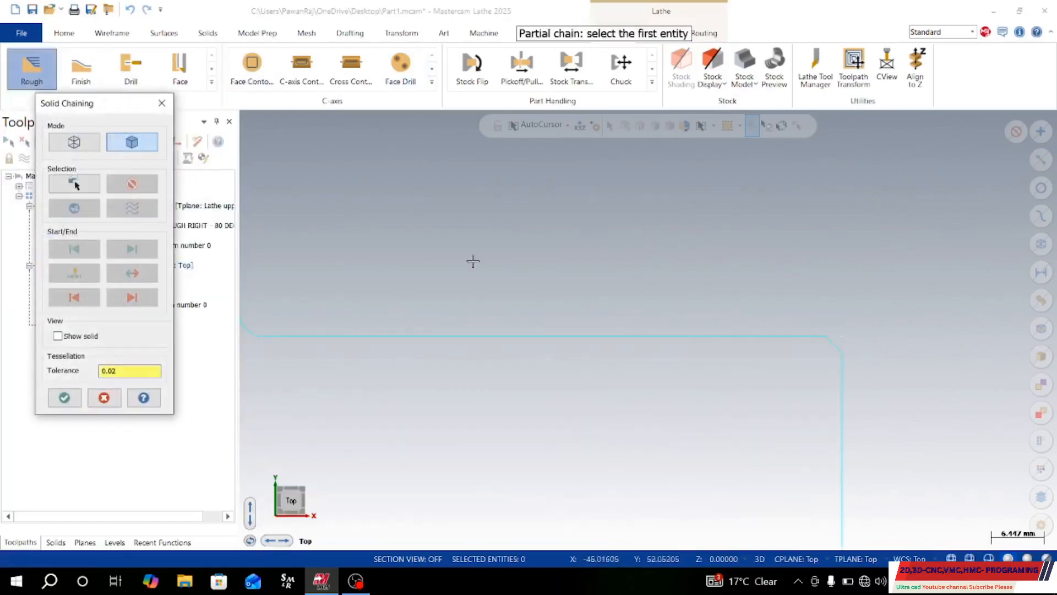
left_click(836, 342)
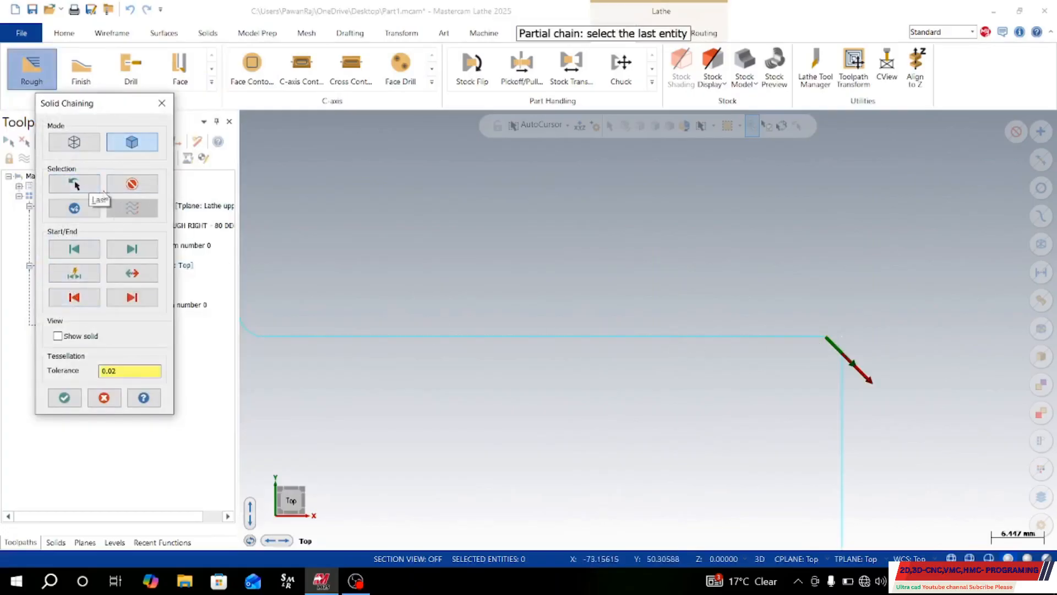
left_click(74, 297)
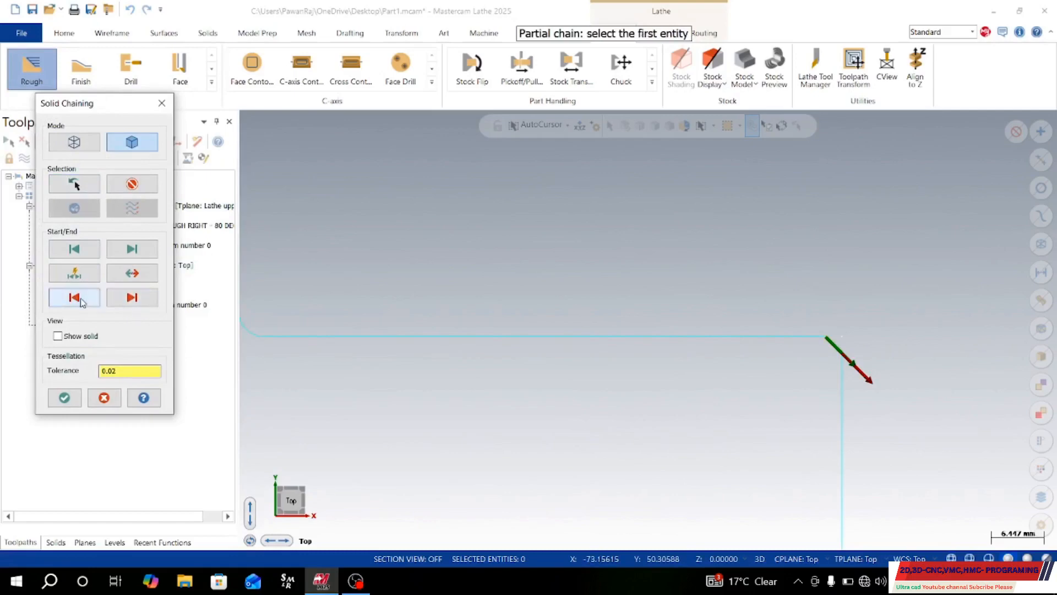
left_click(131, 302)
left_click(77, 250)
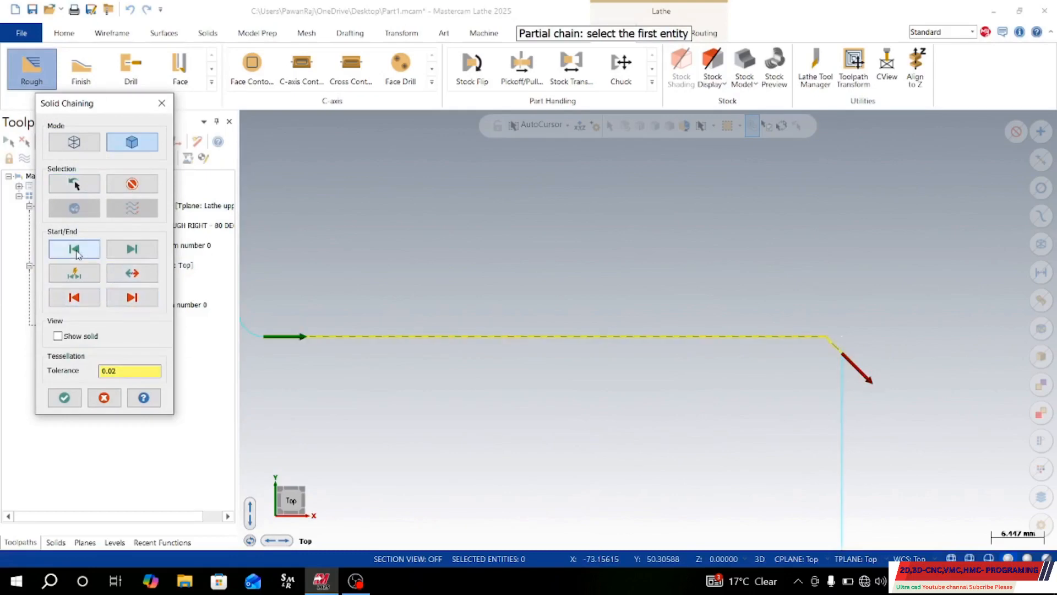
left_click(119, 254)
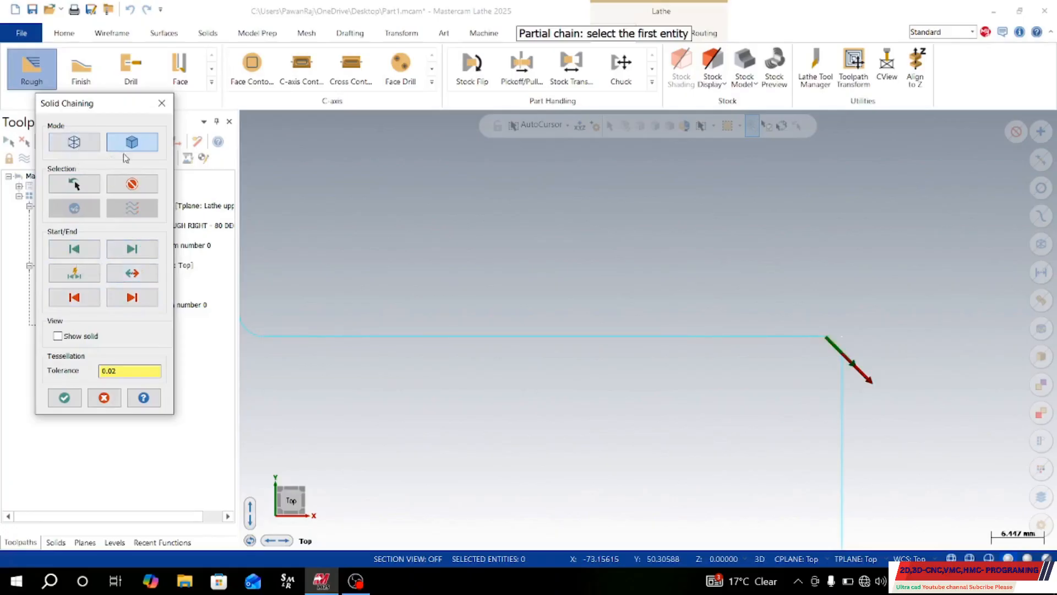
left_click(131, 184)
left_click(833, 340)
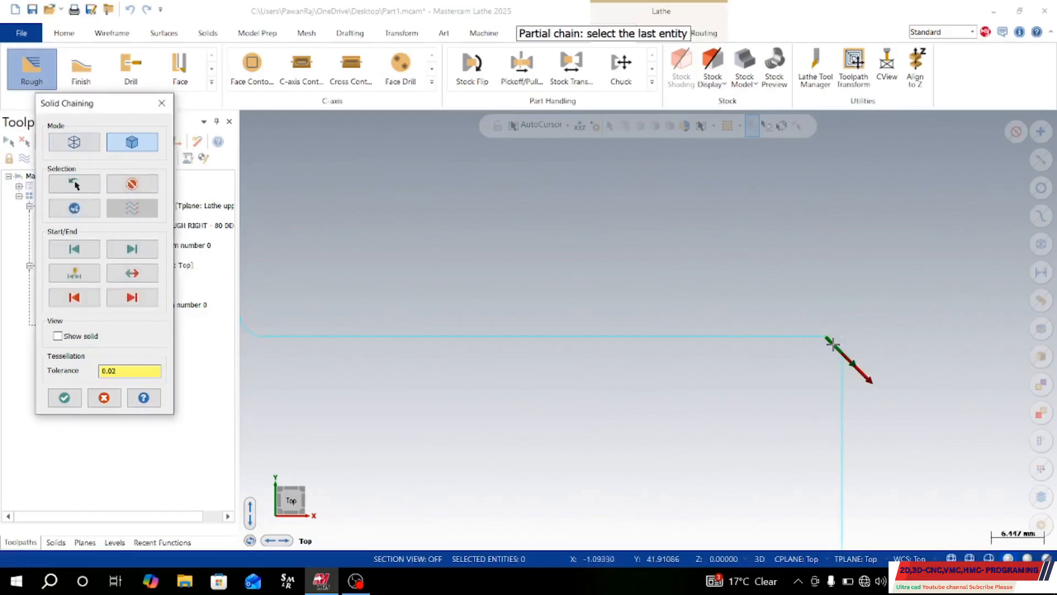
left_click(150, 191)
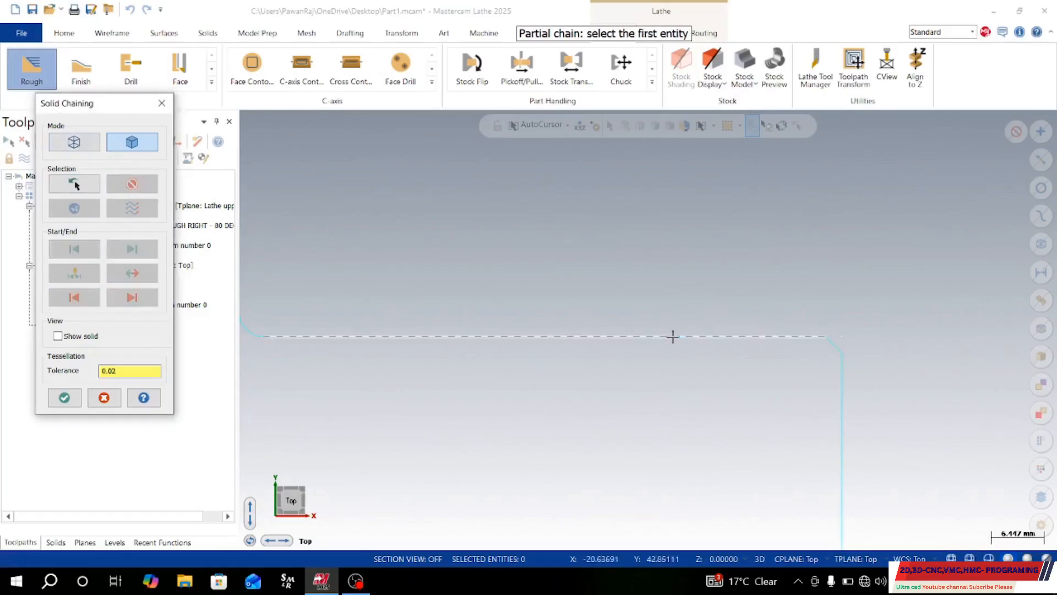
Chain the shaft profile from the small diameter over the shoulder to the larger diameter and accept the chain.
left_click(682, 336)
left_click(832, 339)
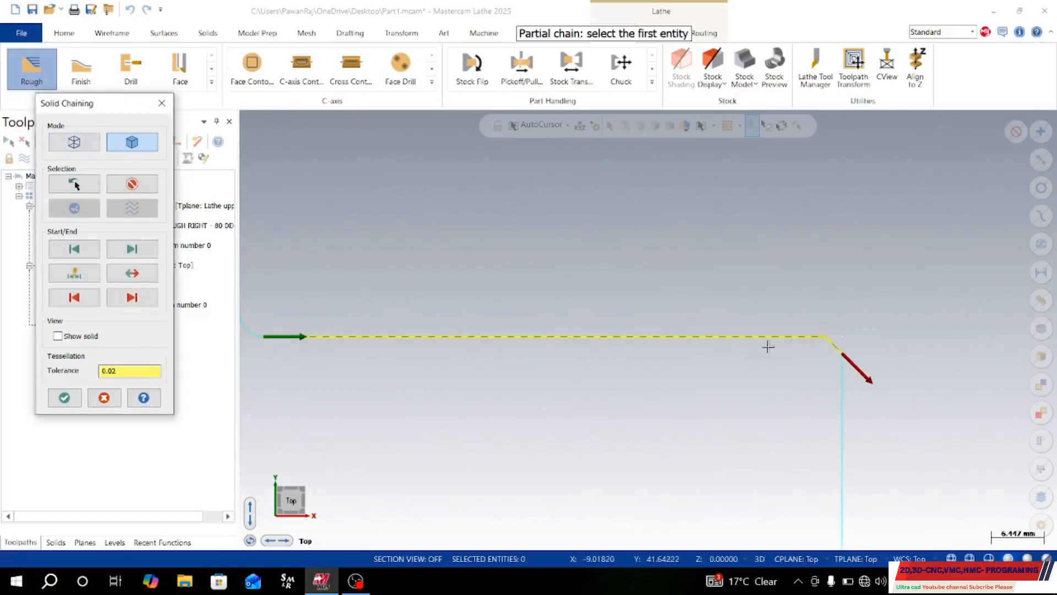
left_click(705, 337)
scroll(465, 327, "up", 2)
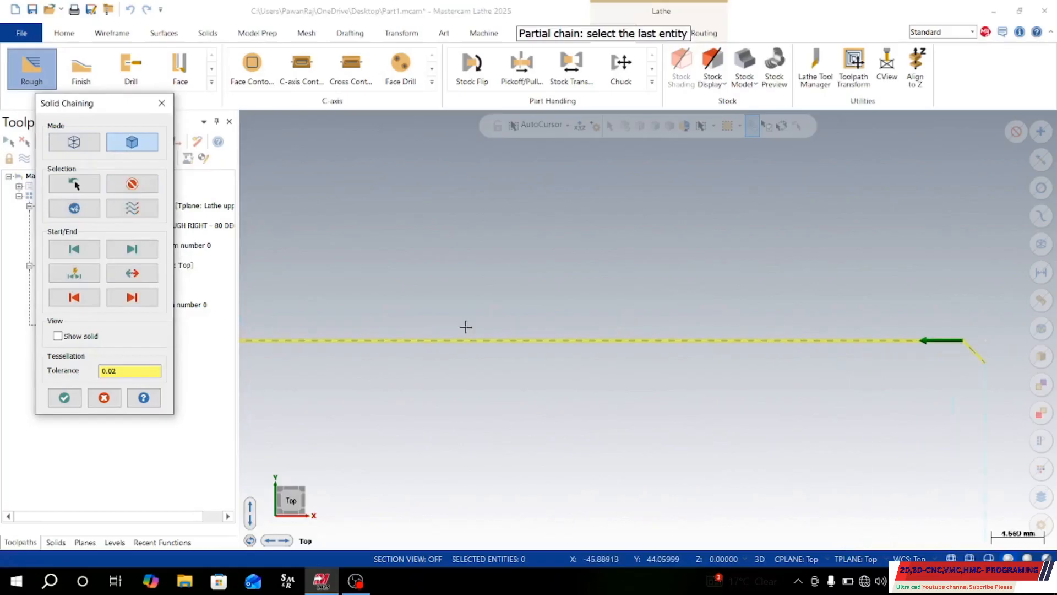
scroll(465, 328, "down", 7)
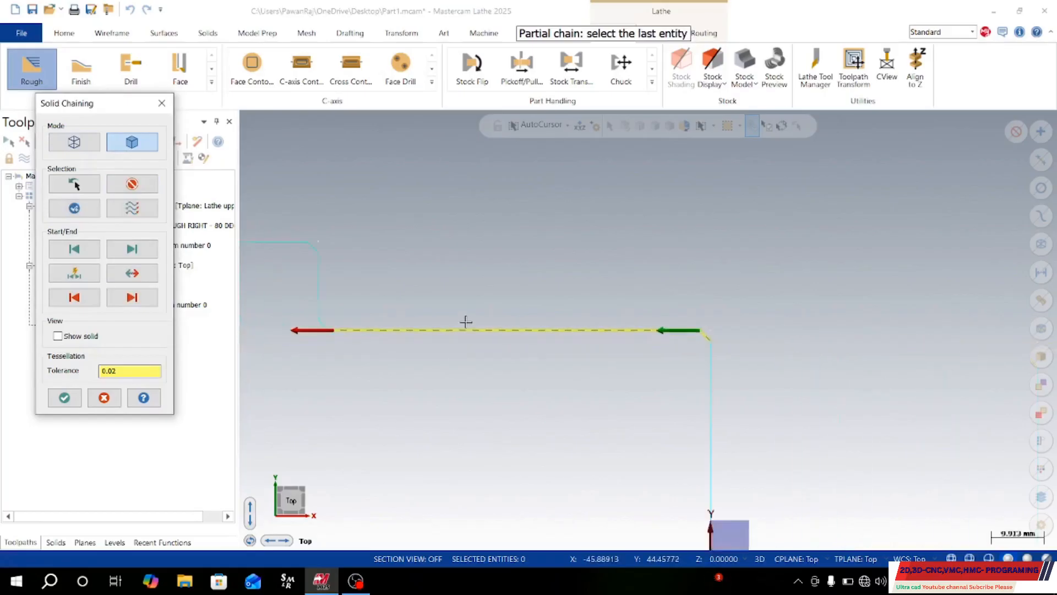
scroll(259, 267, "down", 2)
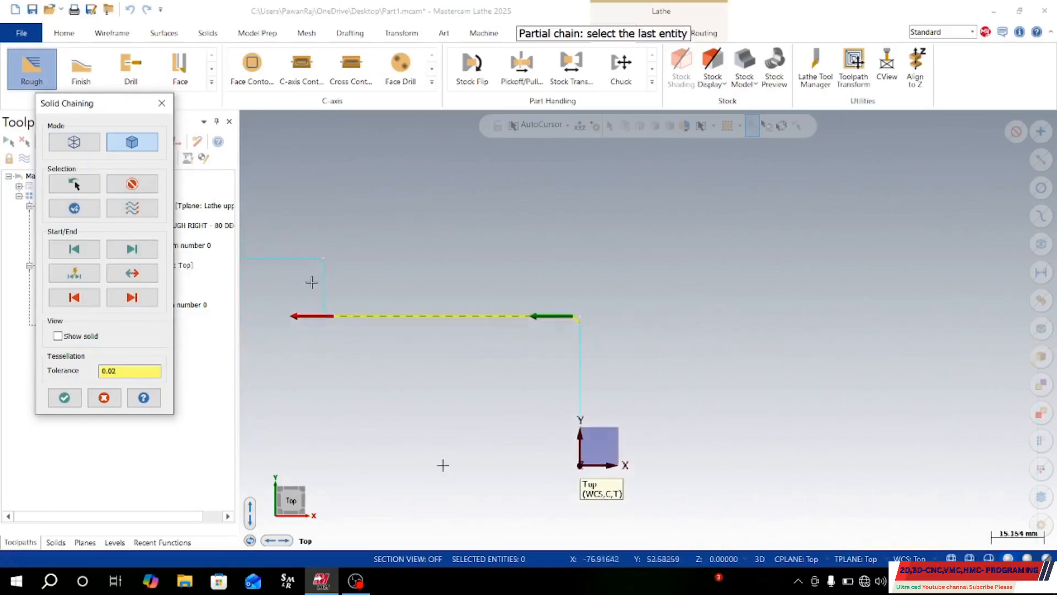
left_click(259, 257)
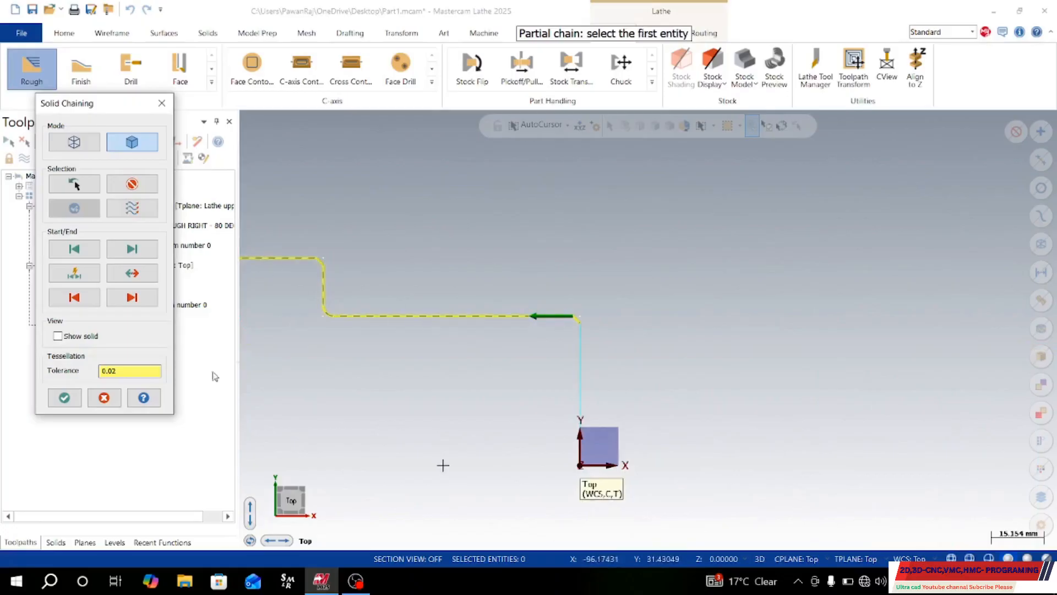
left_click(65, 398)
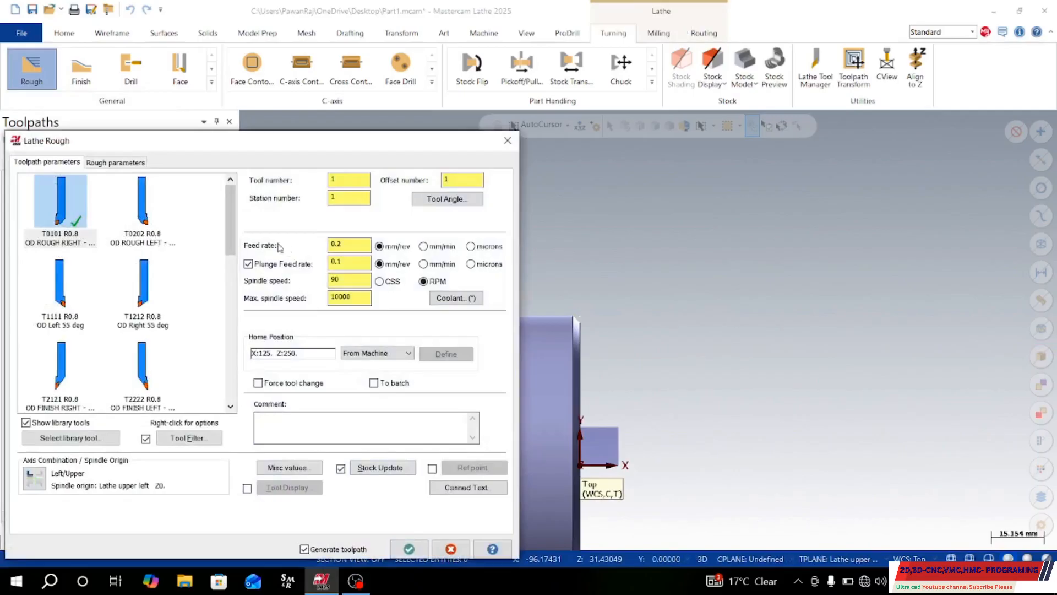
Use the One way cutting method, 0.3 mm depth of cut and 0.1 mm stock to leave in X and Z, and generate the rough toolpath.
left_click(120, 164)
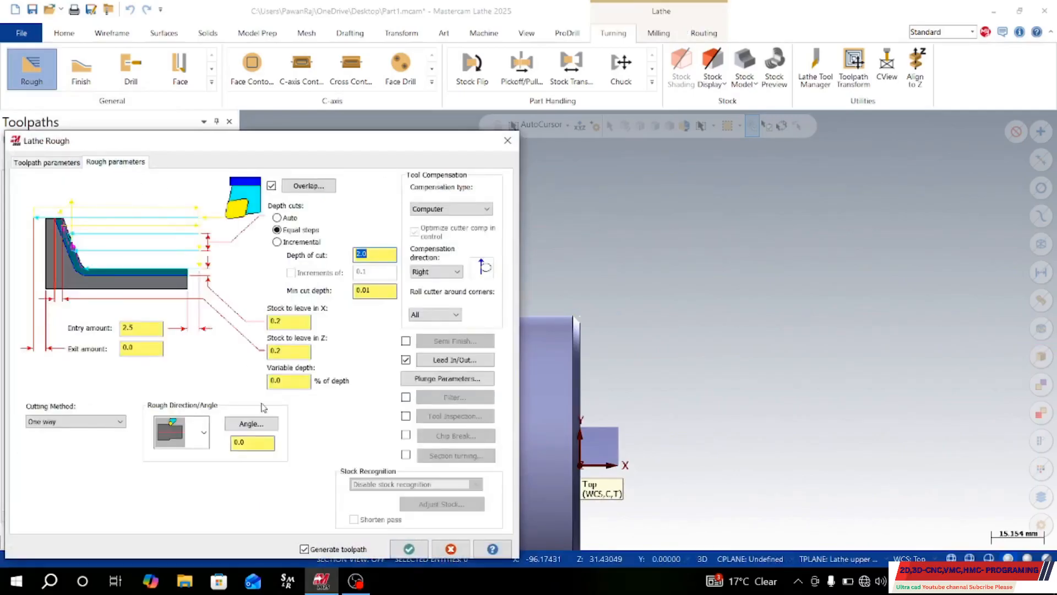
left_click(57, 425)
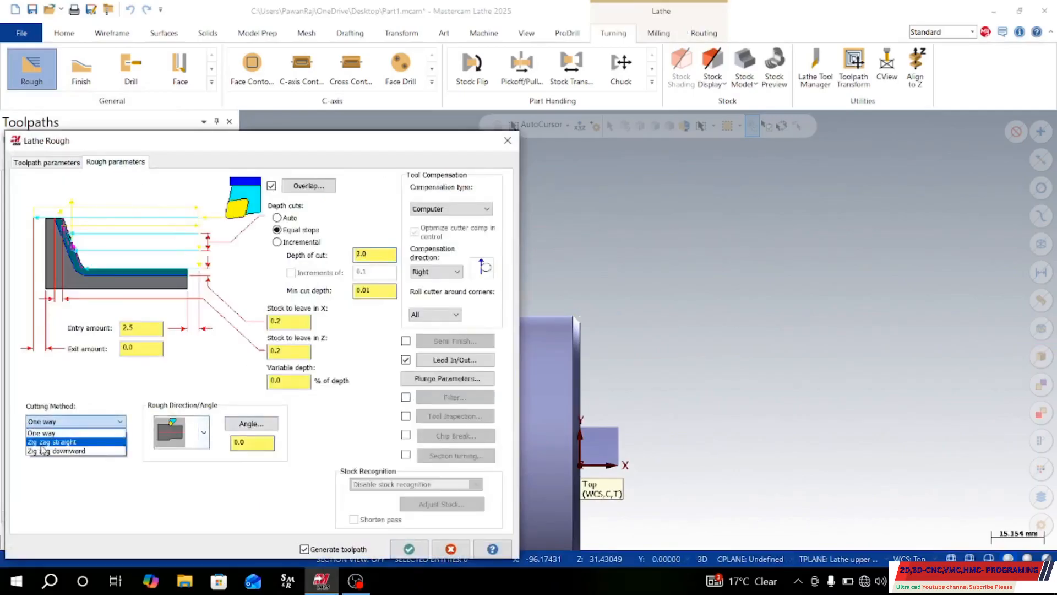
left_click(55, 428)
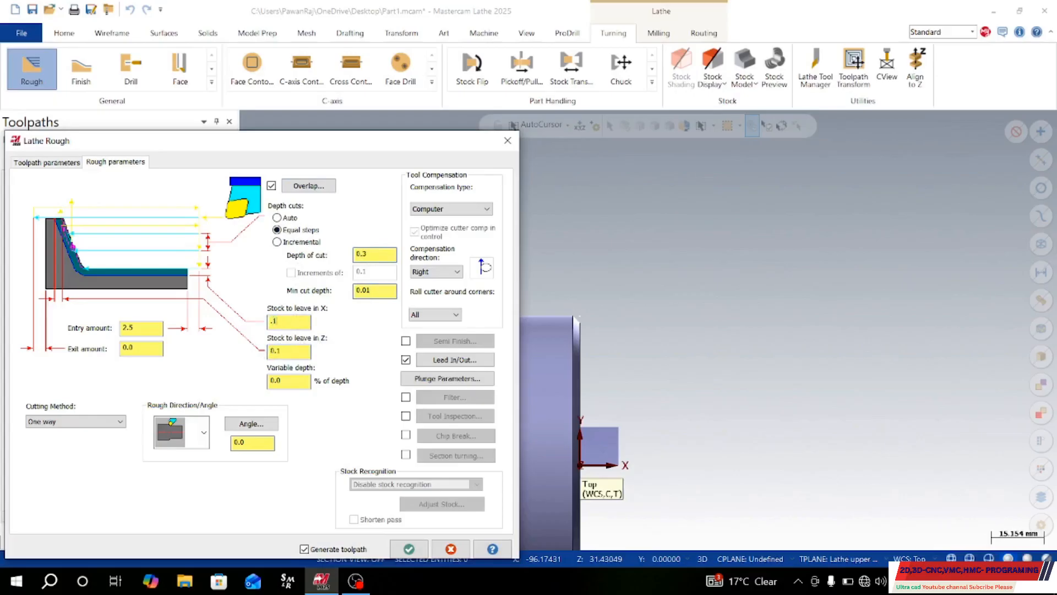
left_click(409, 549)
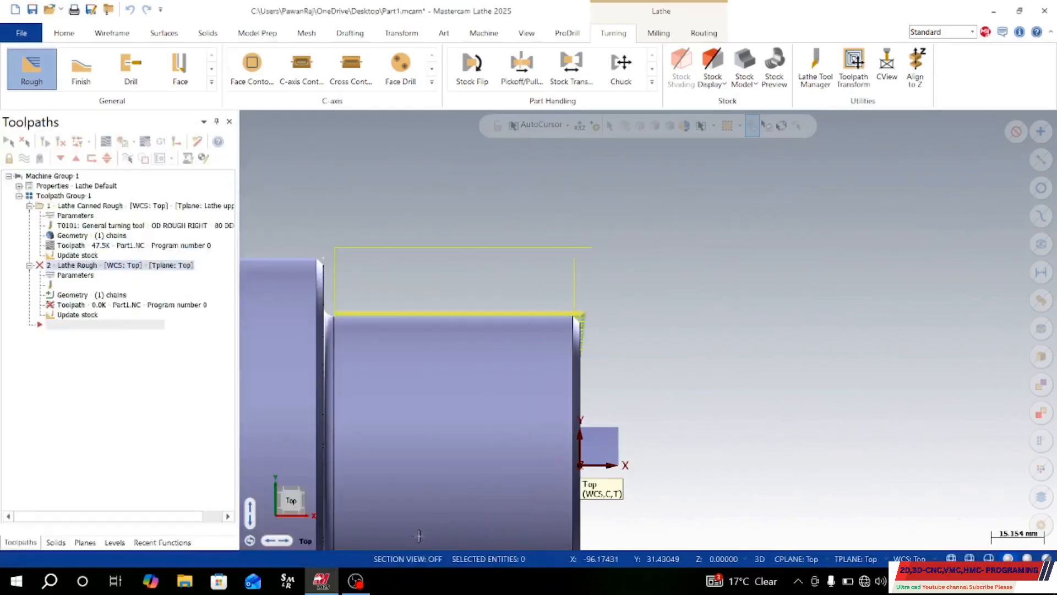
scroll(396, 327, "up", 2)
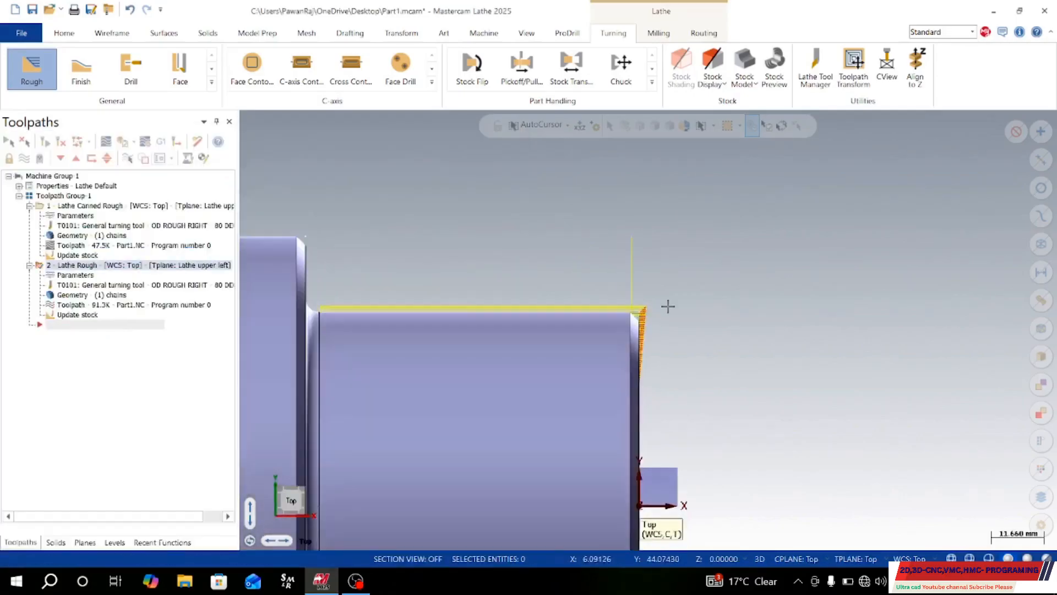
scroll(643, 326, "down", 2)
scroll(644, 327, "up", 4)
middle_click_drag(607, 320, 577, 354)
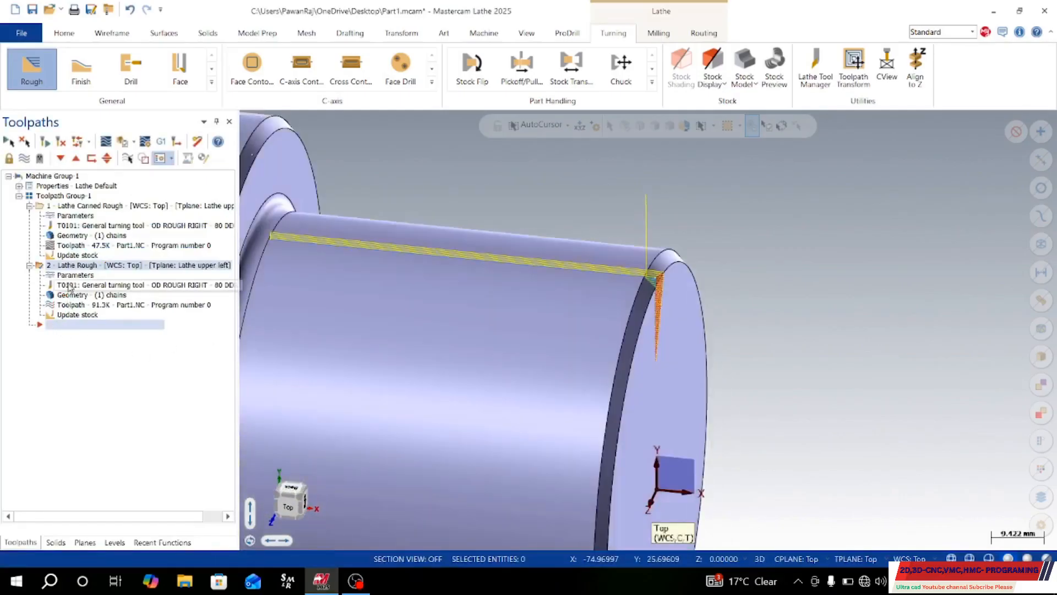
Change the rough operation's depth cuts to Auto and its home position to User defined, and regenerate the toolpath.
left_click(80, 277)
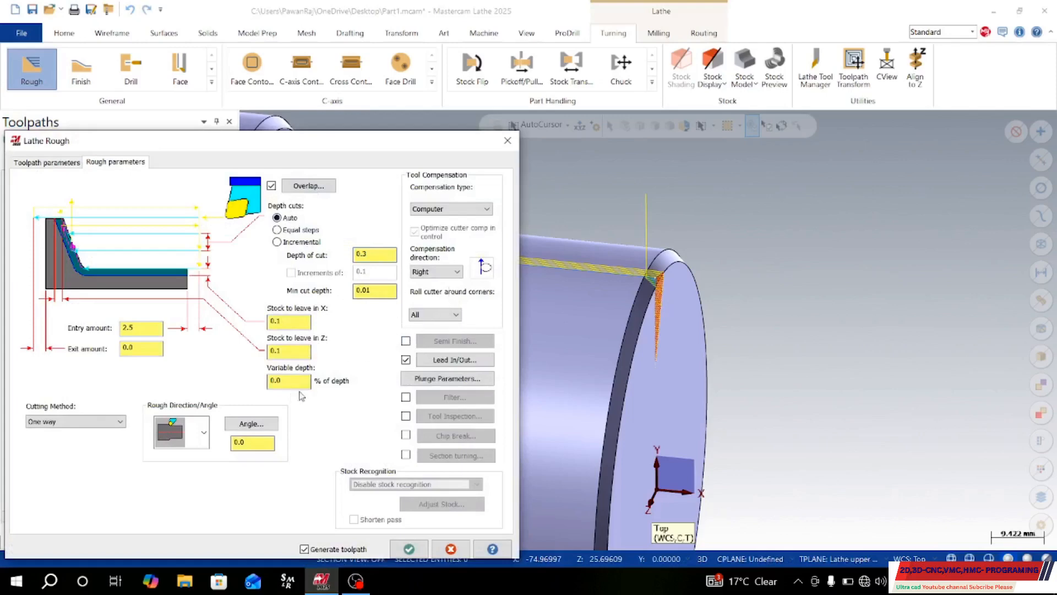
left_click(77, 424)
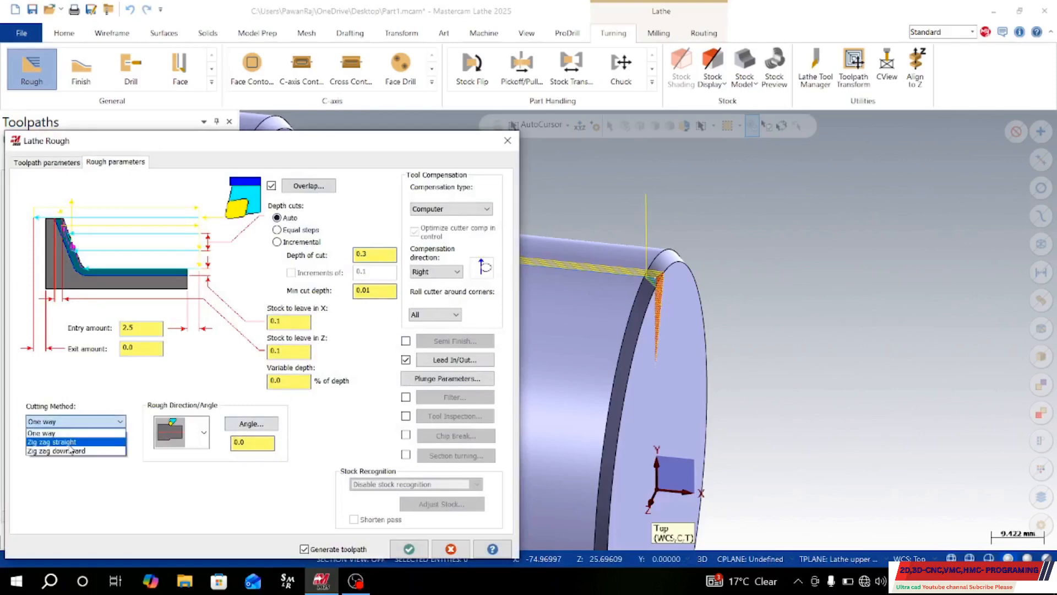
left_click(264, 481)
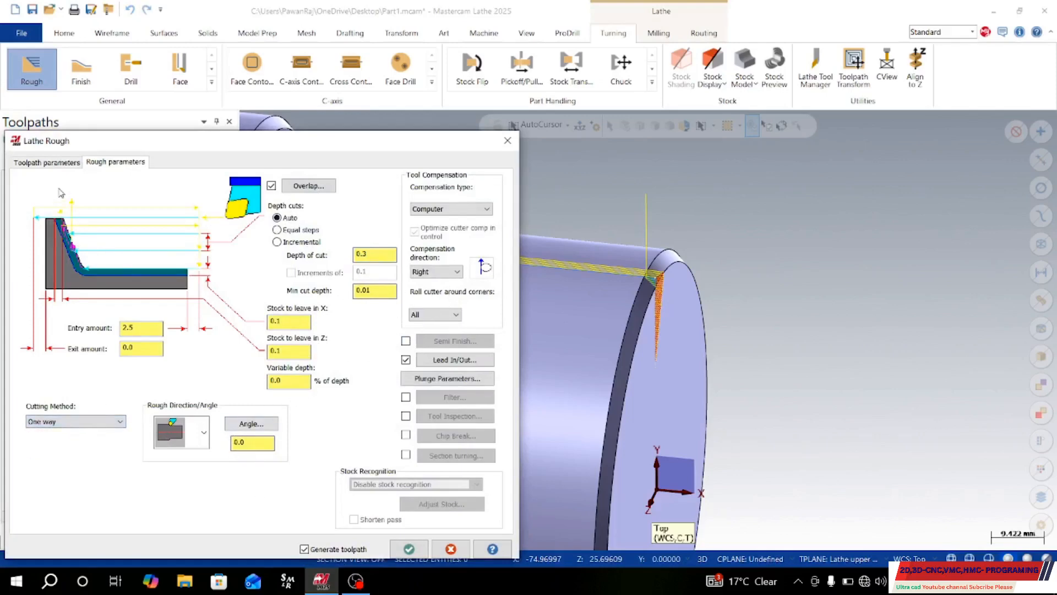
left_click(47, 162)
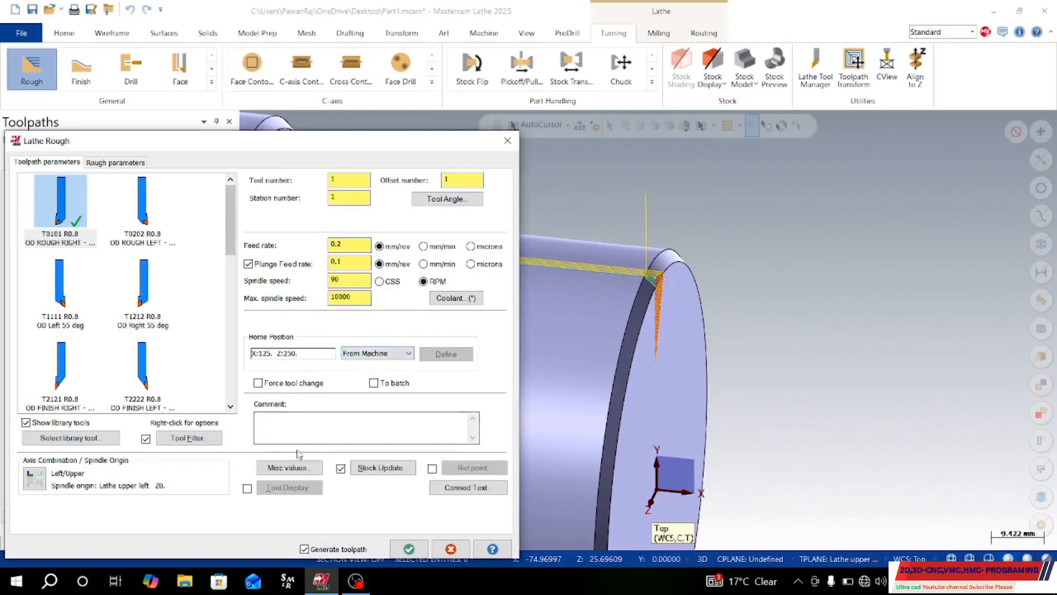
left_click(379, 354)
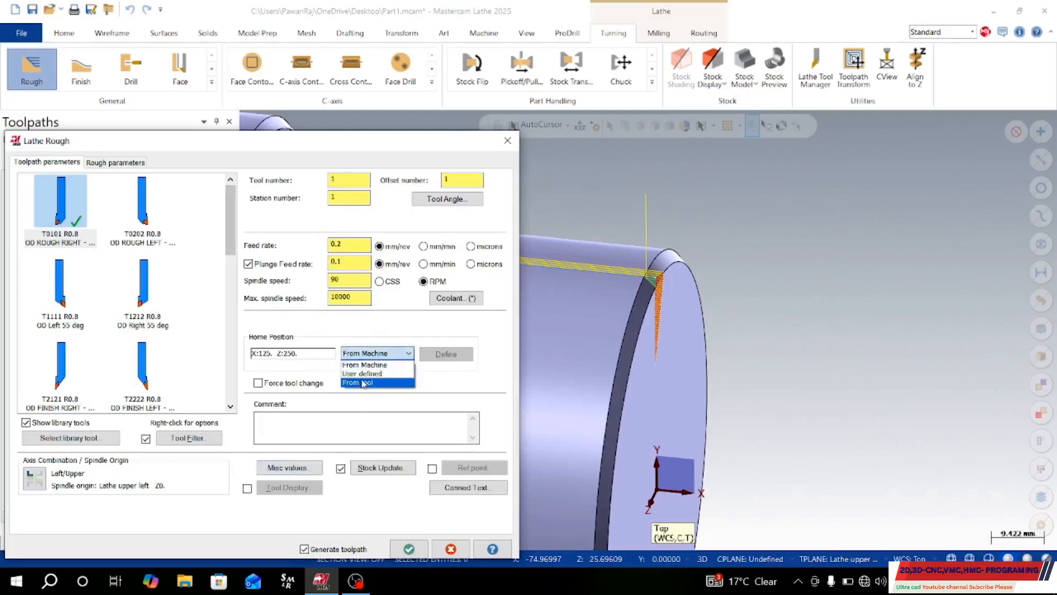
left_click(366, 376)
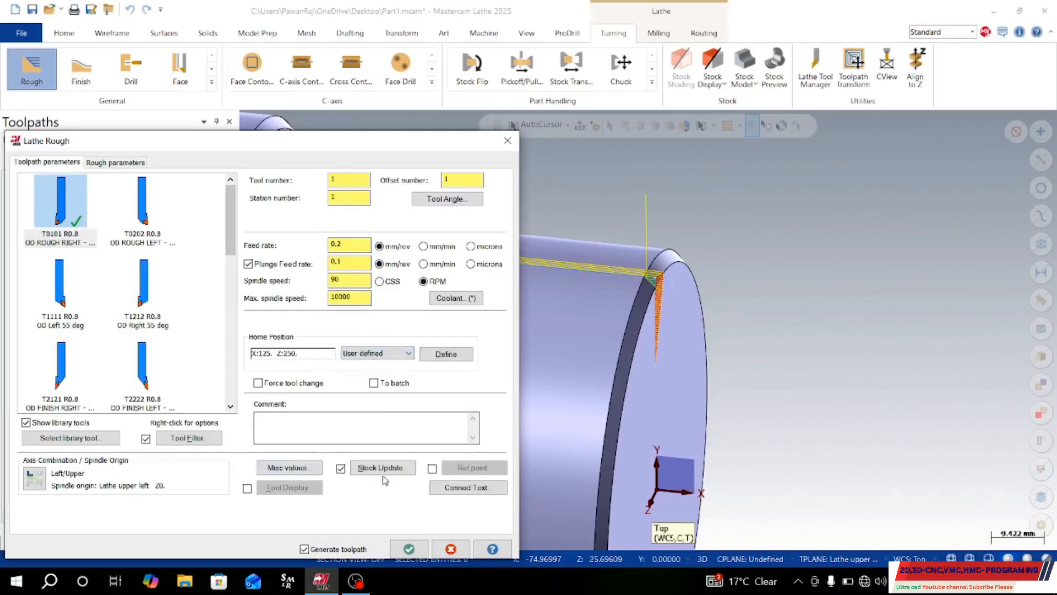
left_click(408, 549)
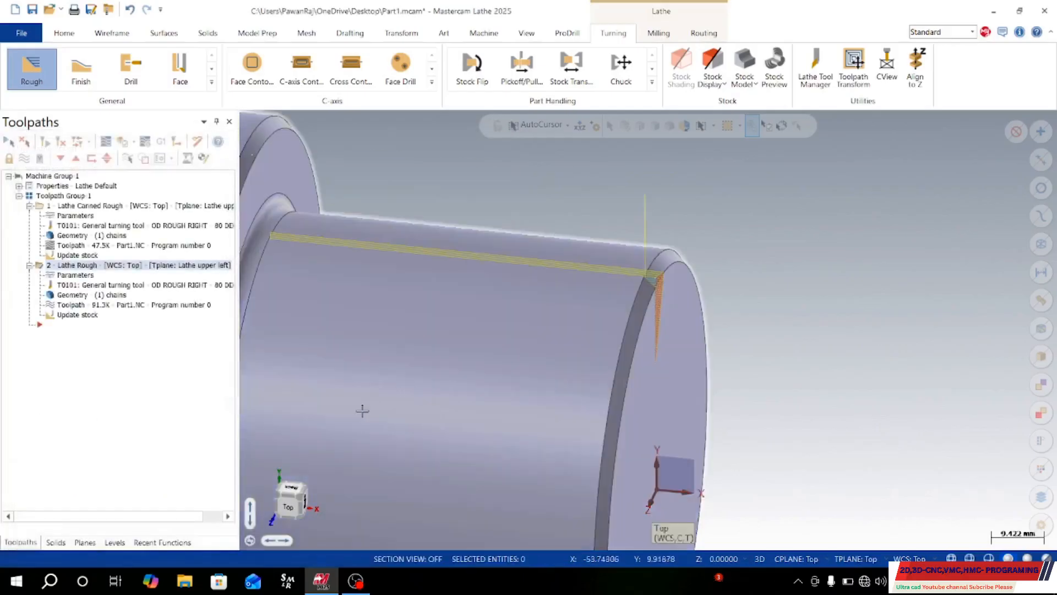
Set the standard rough operation's tool compensation direction to Left and regenerate the toolpath.
middle_click_drag(372, 430, 403, 443)
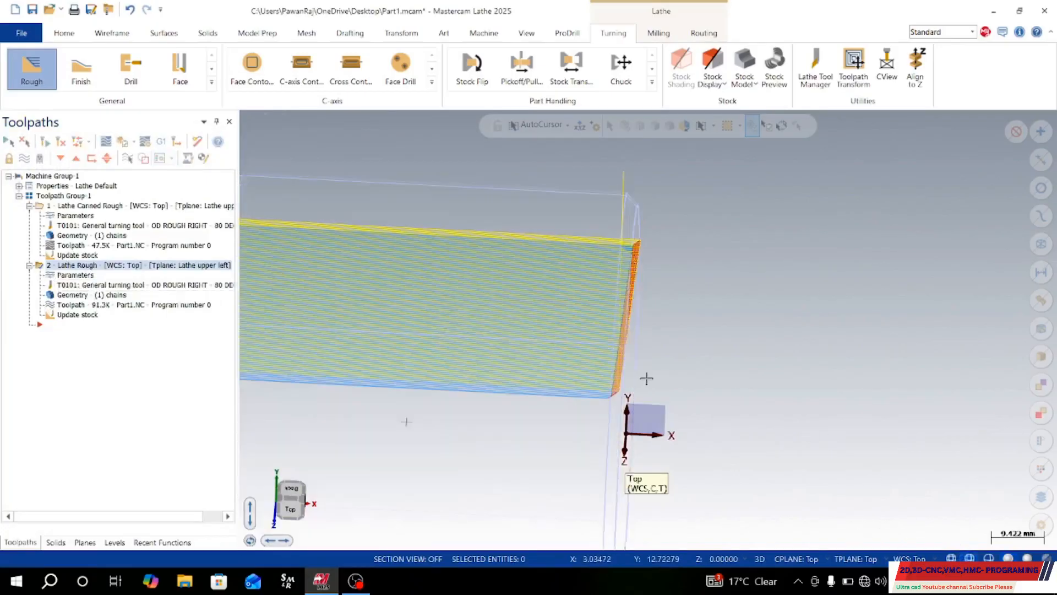
mouse_move(644, 378)
middle_mouse_down()
mouse_move(623, 292)
mouse_move(687, 338)
mouse_move(666, 336)
middle_mouse_up()
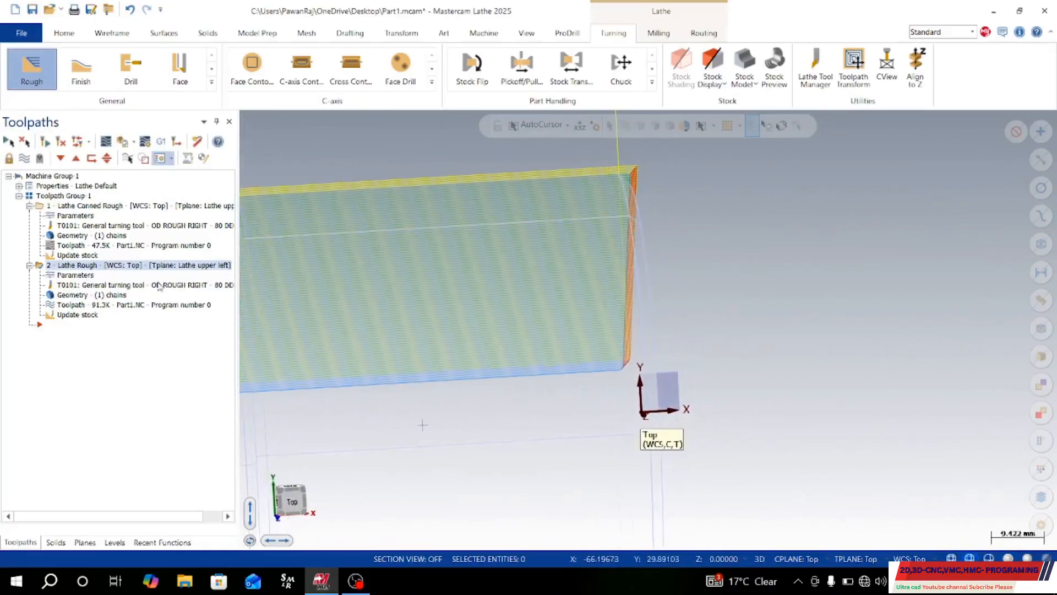
left_click(74, 274)
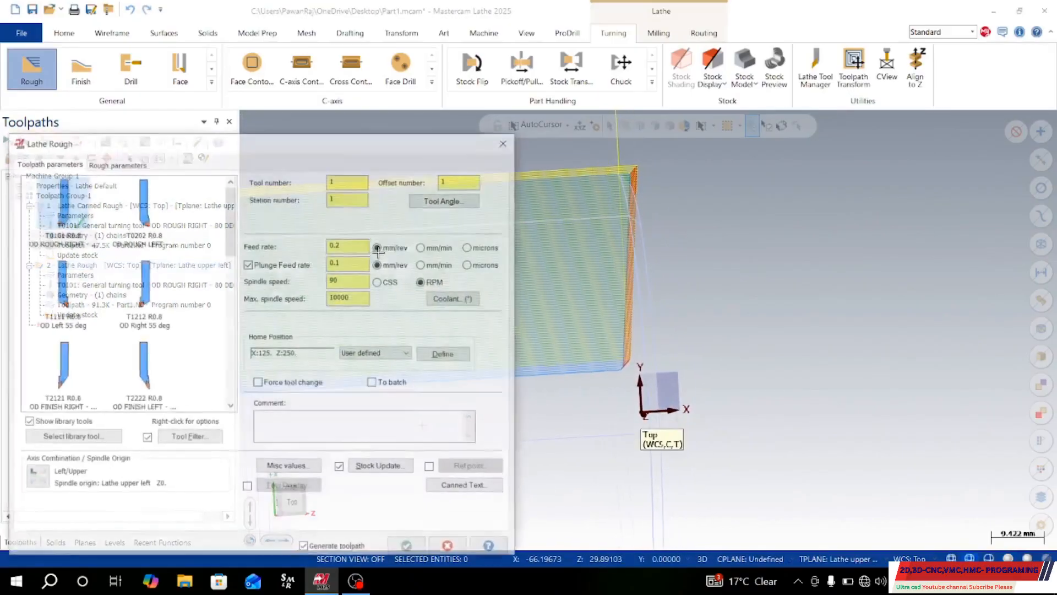
left_click(110, 163)
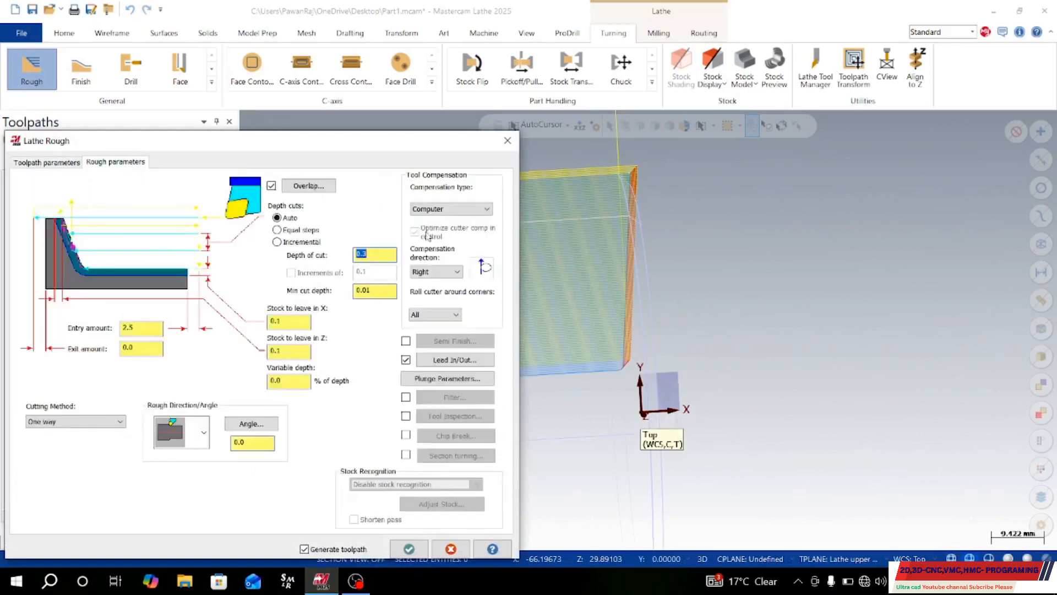
left_click(436, 274)
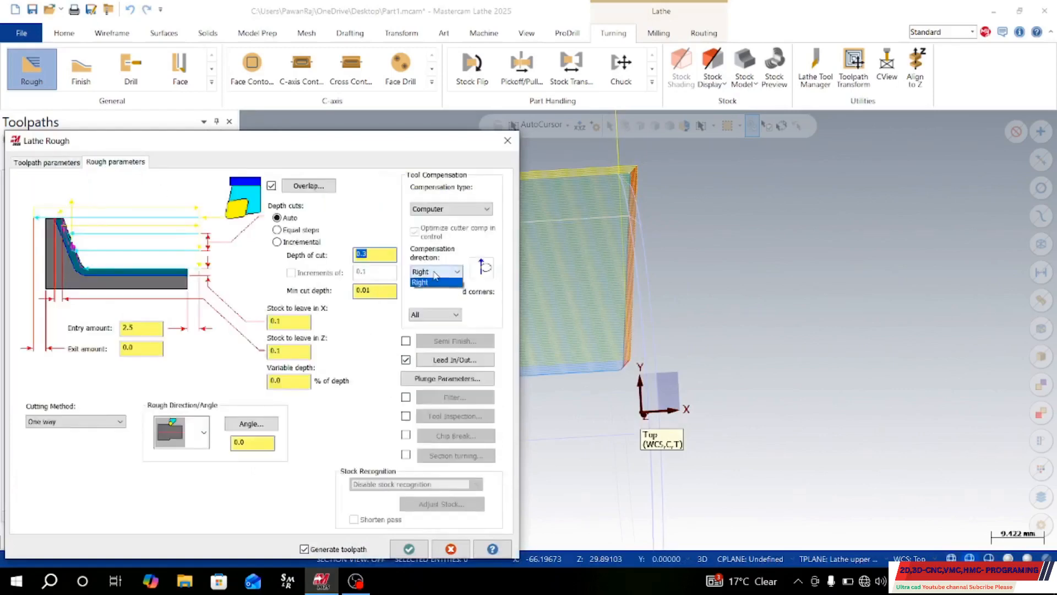
left_click(430, 286)
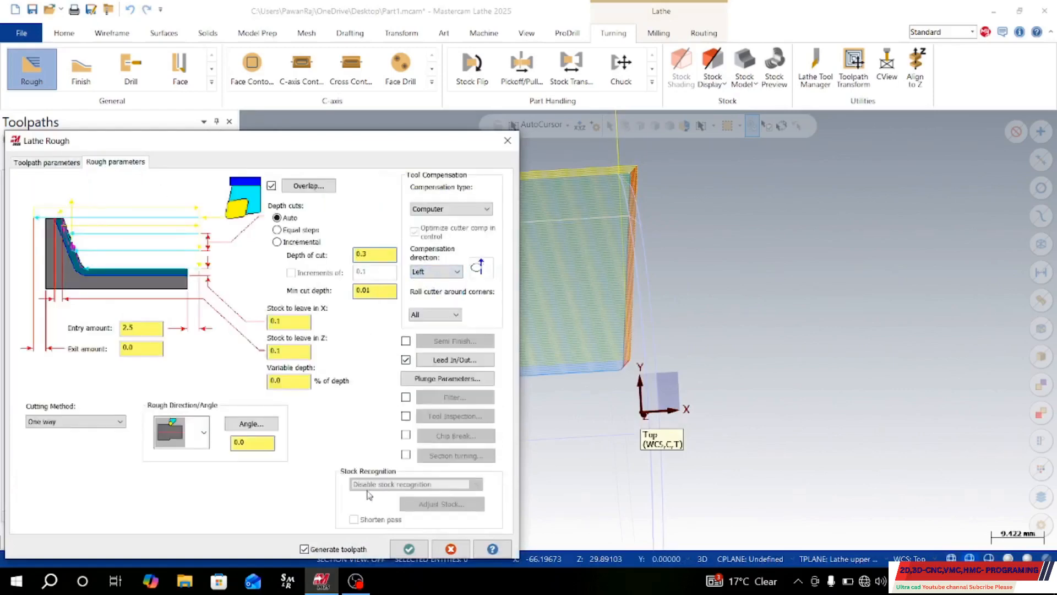
left_click(409, 549)
scroll(553, 315, "down", 5)
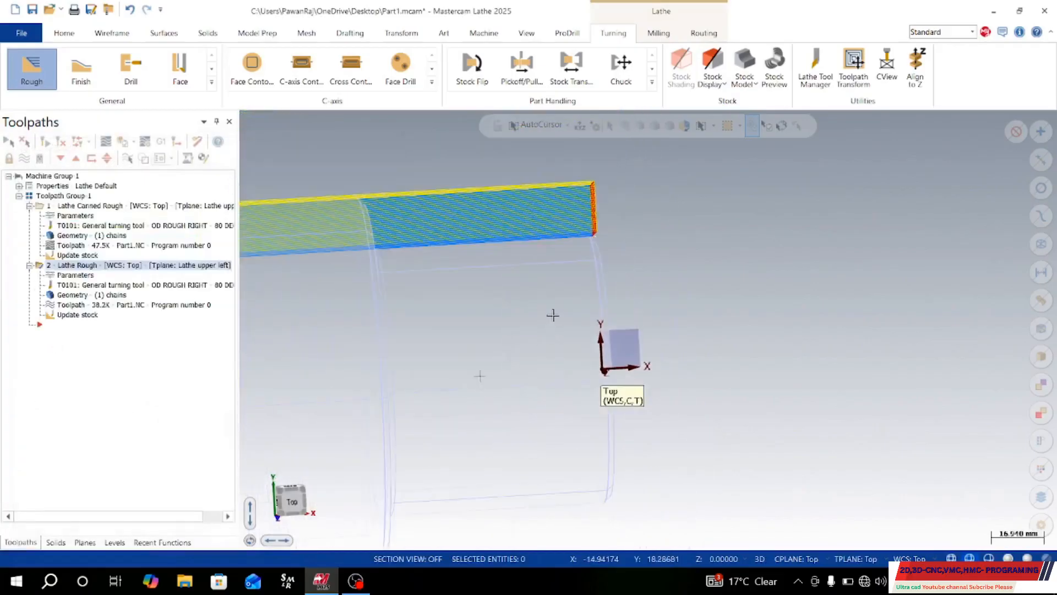
Inspect the standard rough operation's passes on the shaft and review its rough and toolpath parameters, including feed rate and spindle speed.
scroll(390, 298, "down", 1)
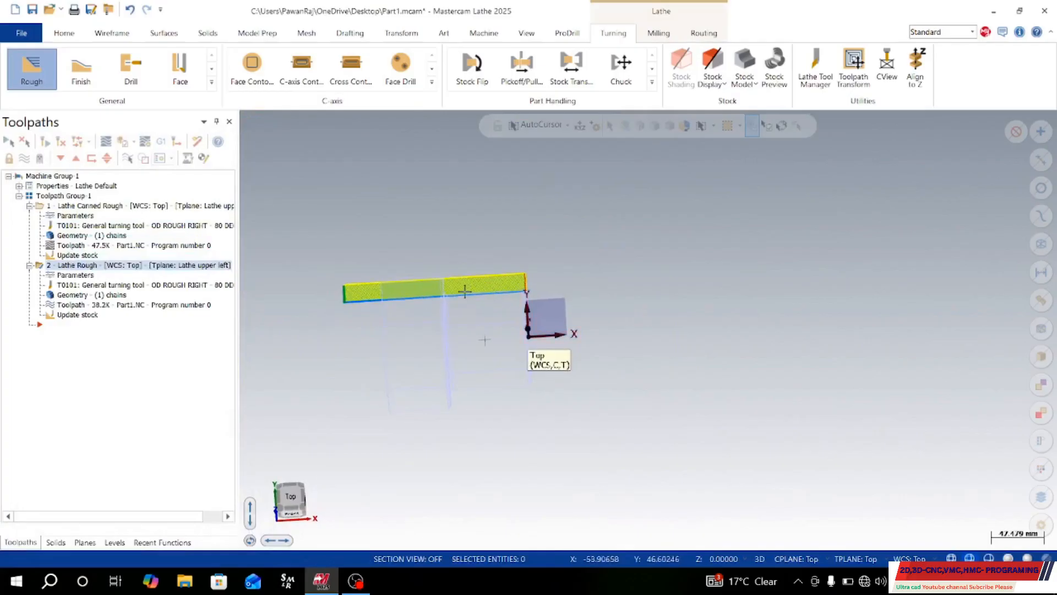
scroll(468, 295, "up", 3)
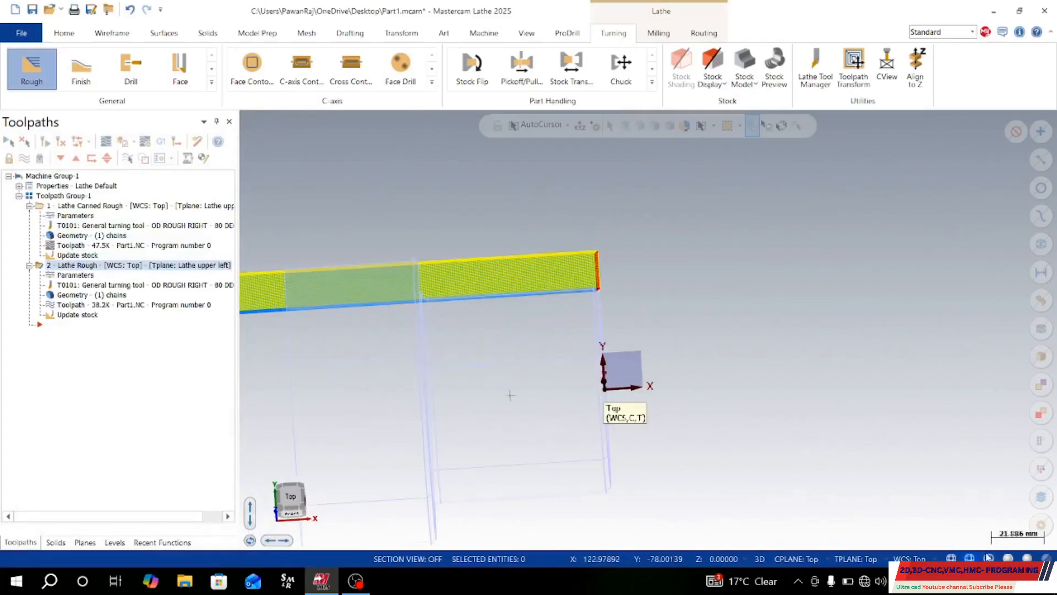
mouse_move(511, 395)
middle_mouse_down()
mouse_move(511, 450)
mouse_move(328, 266)
middle_mouse_up()
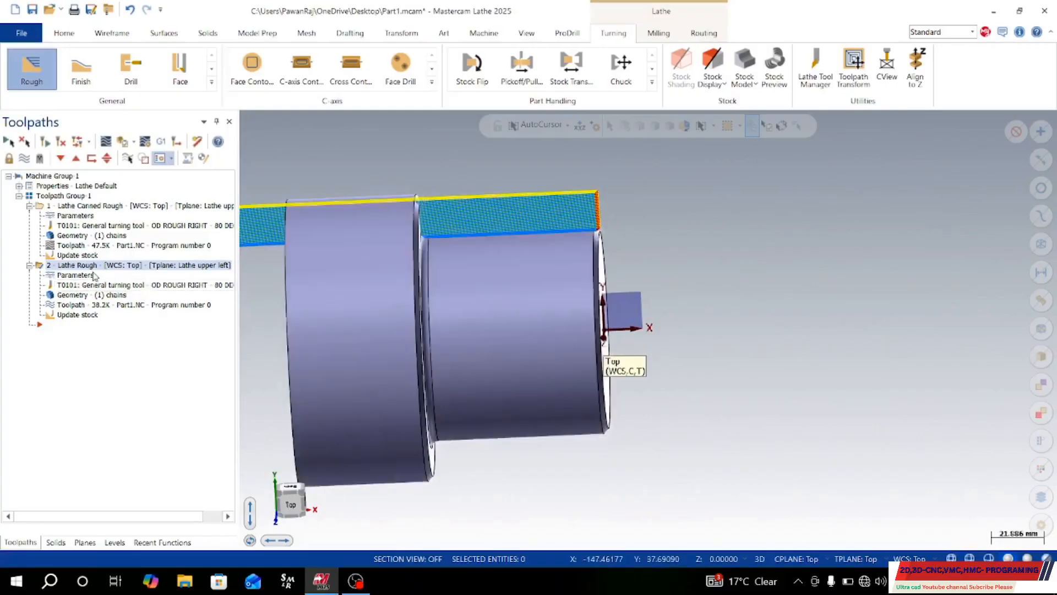
left_click(75, 275)
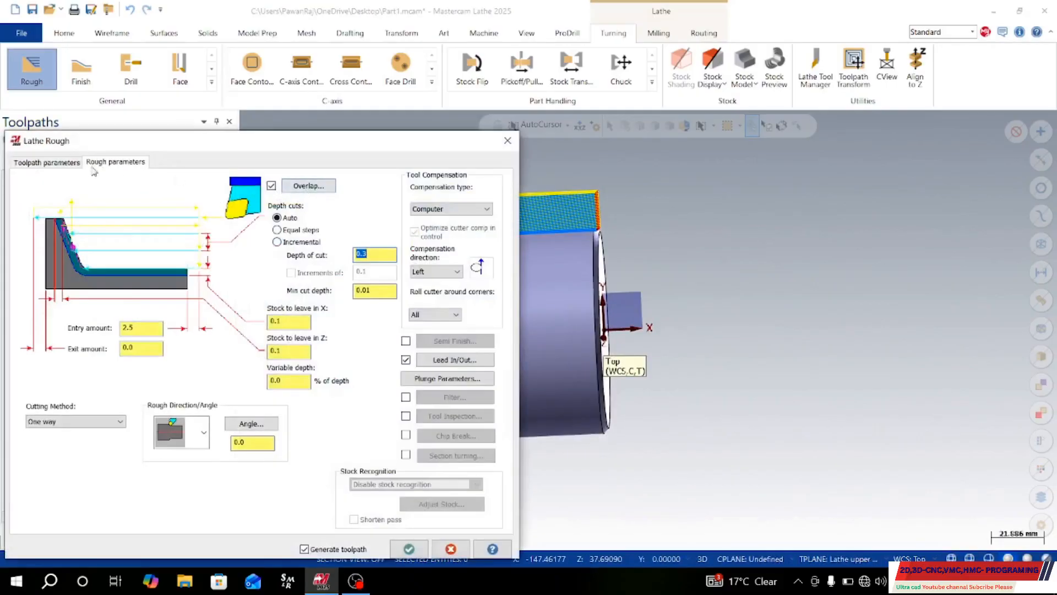
left_click(67, 164)
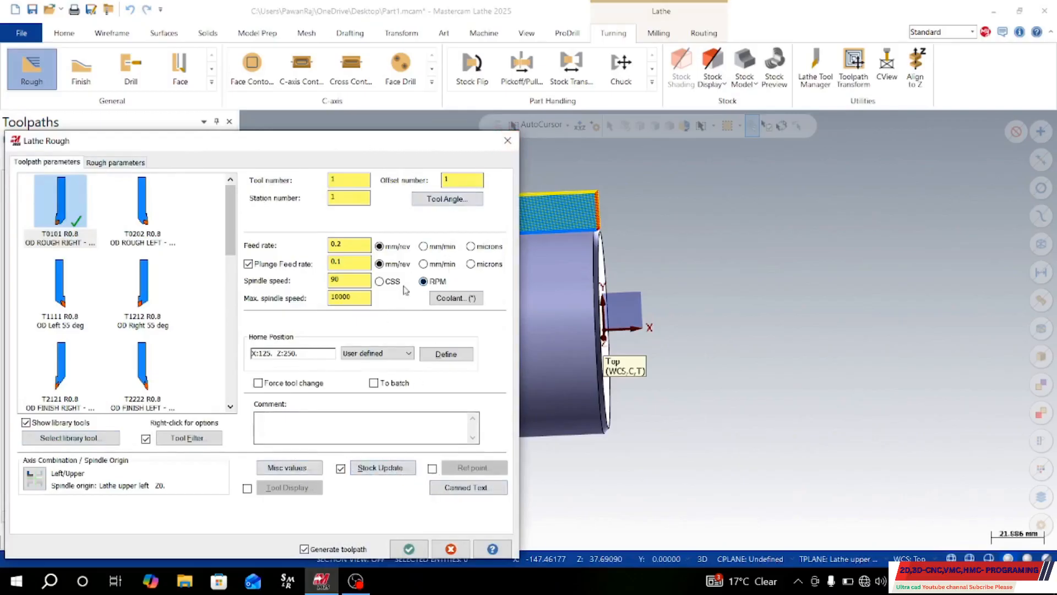
left_click(409, 549)
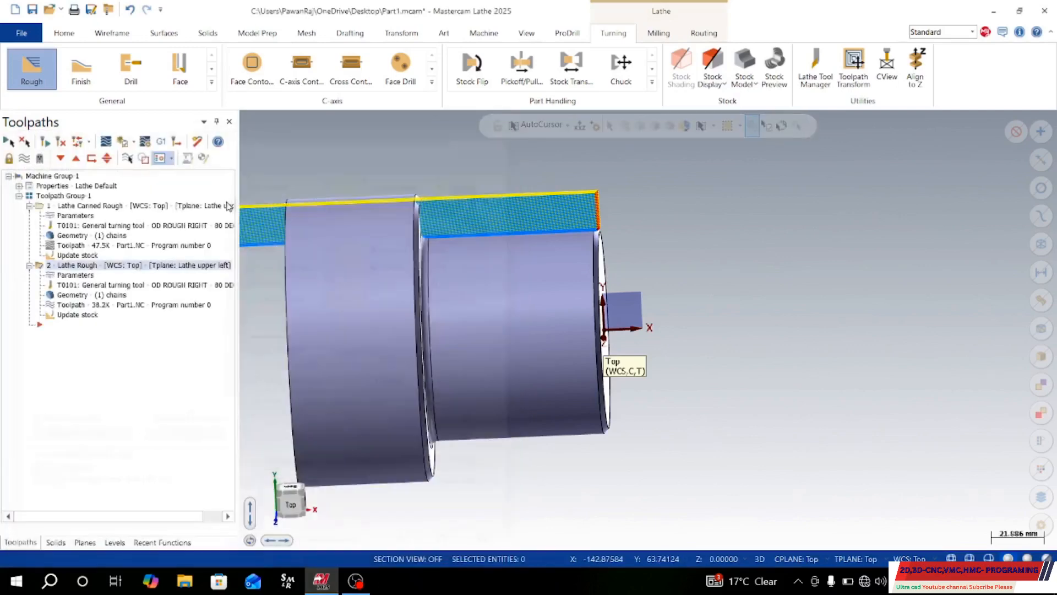
Delete the standard Lathe Rough operation from the toolpath group.
right_click(89, 268)
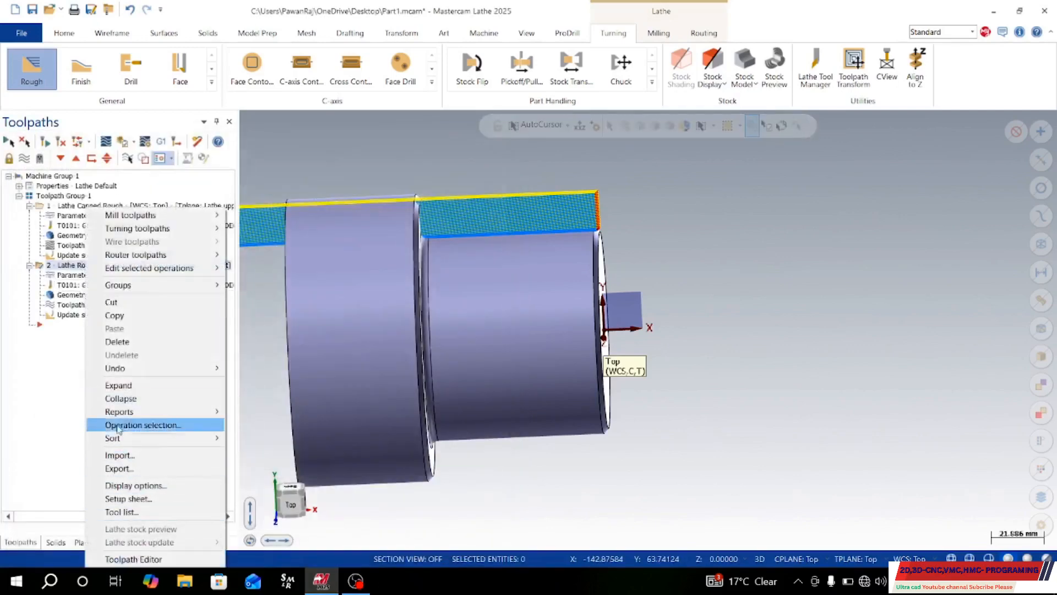
left_click(117, 342)
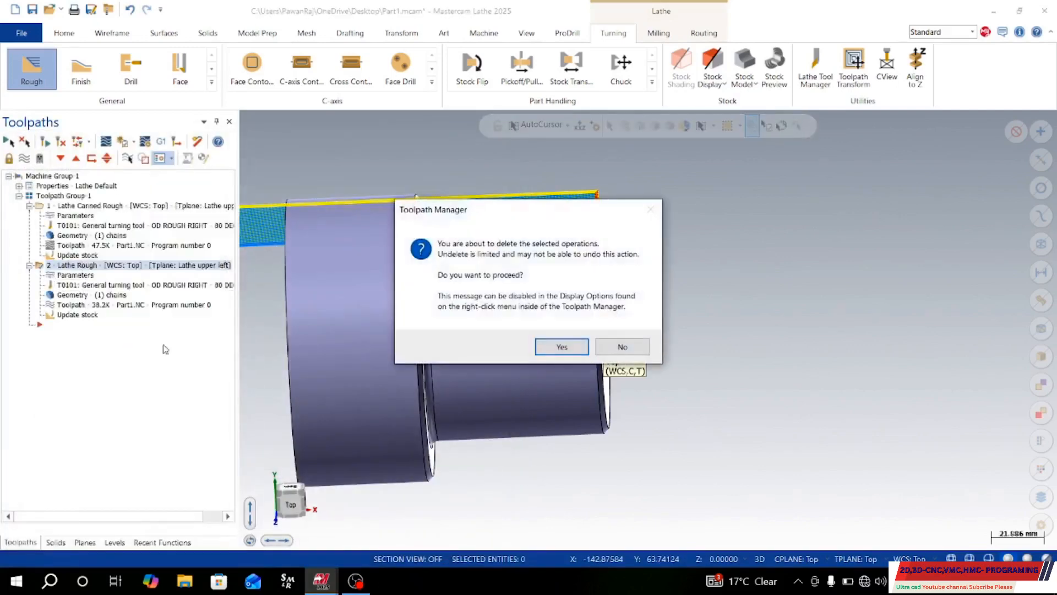
left_click(539, 352)
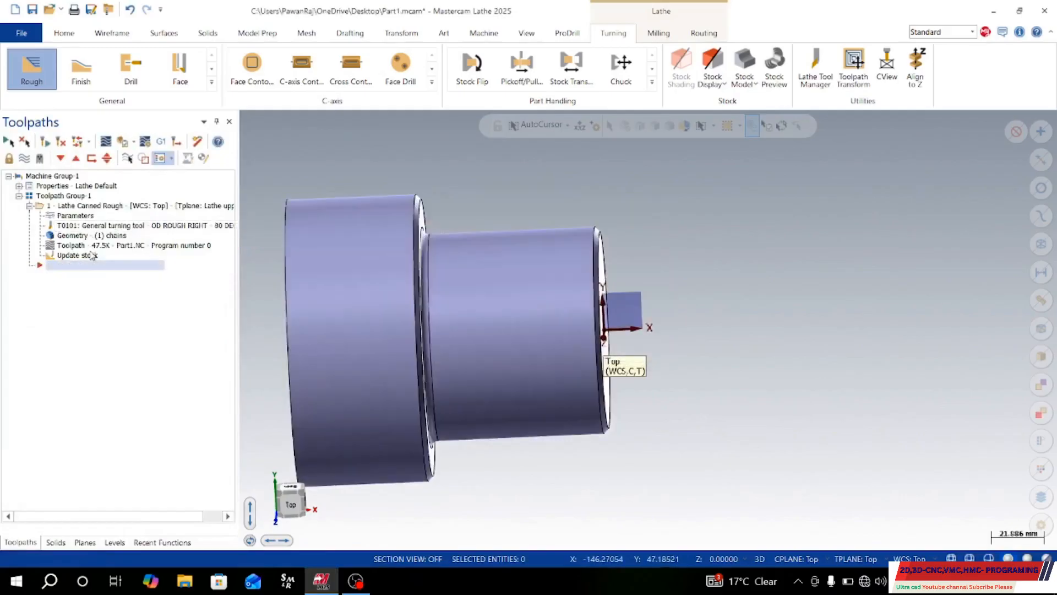
Backplot the Lathe Canned Rough operation's toolpath and close the backplot.
left_click(82, 207)
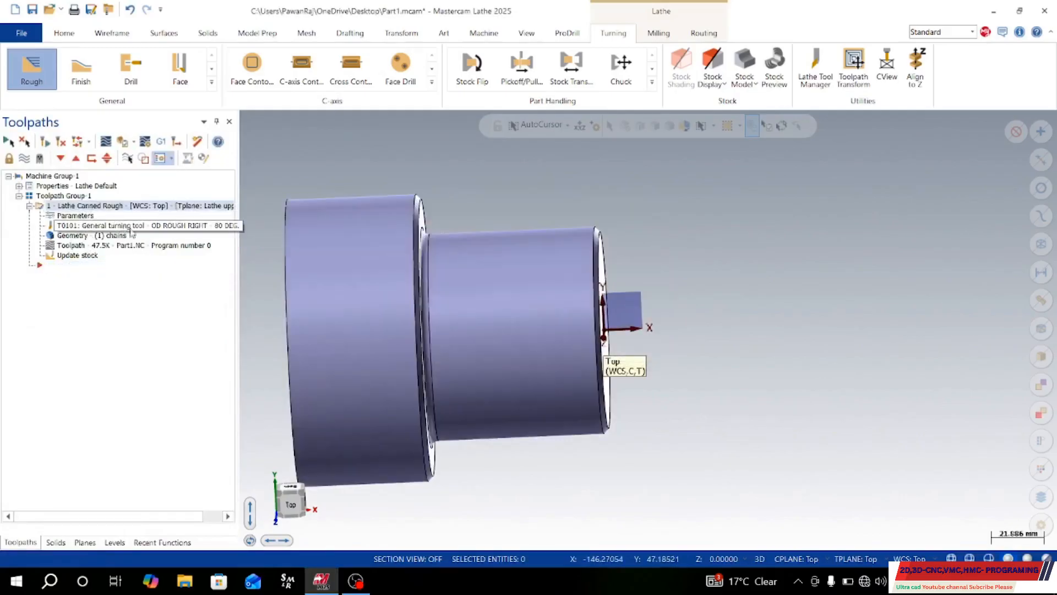
left_click(76, 247)
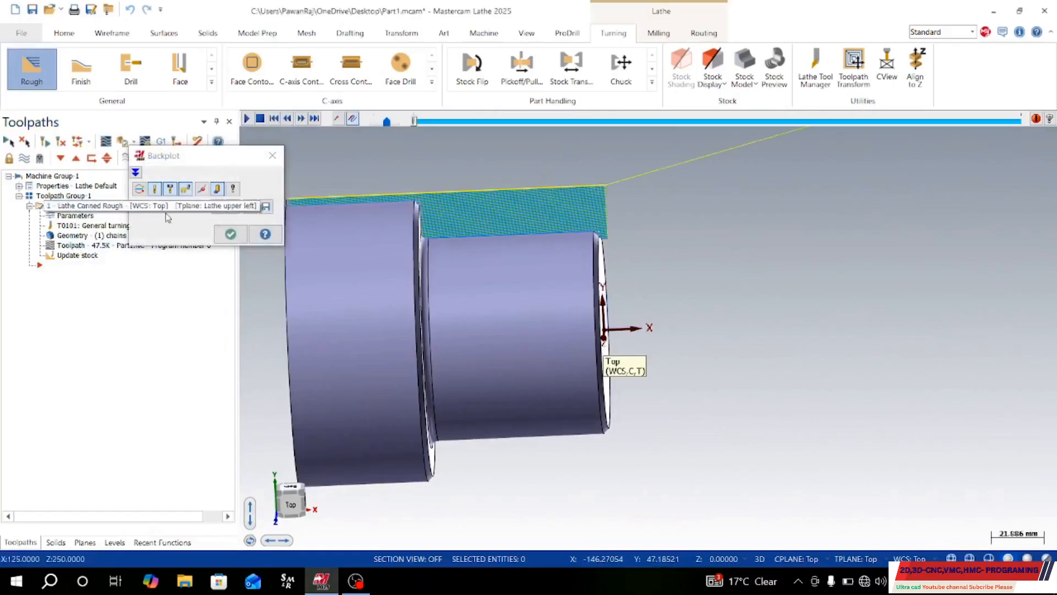
left_click(232, 234)
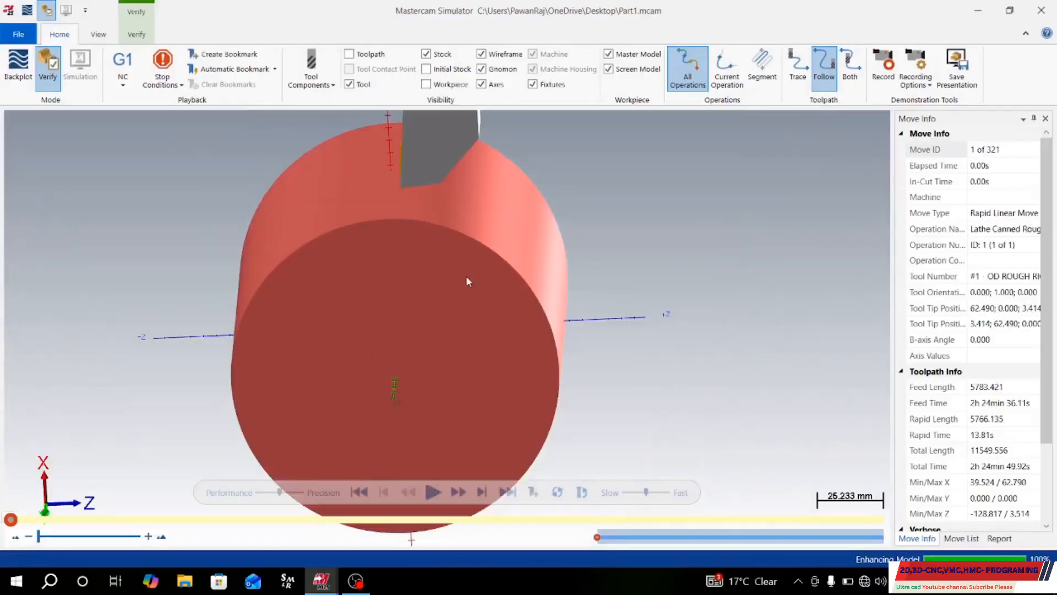
Run the Verify simulation of the canned rough operation, examine the cut stock from several angles, and close the simulator.
middle_click_drag(467, 279, 538, 272)
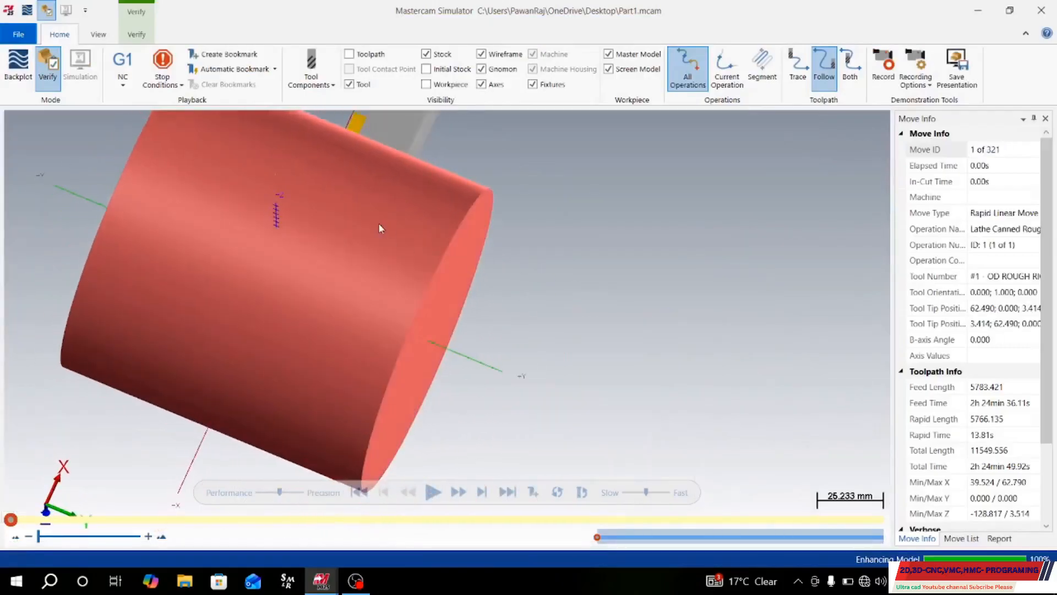
scroll(388, 261, "up", 3)
scroll(388, 261, "down", 8)
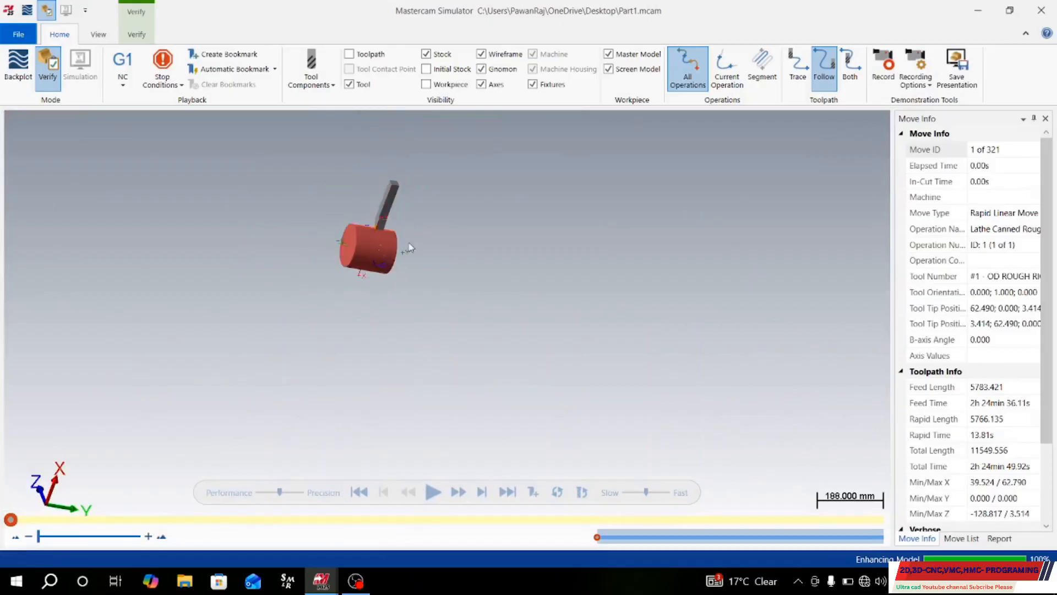
middle_click_drag(410, 248, 467, 300)
scroll(495, 279, "up", 5)
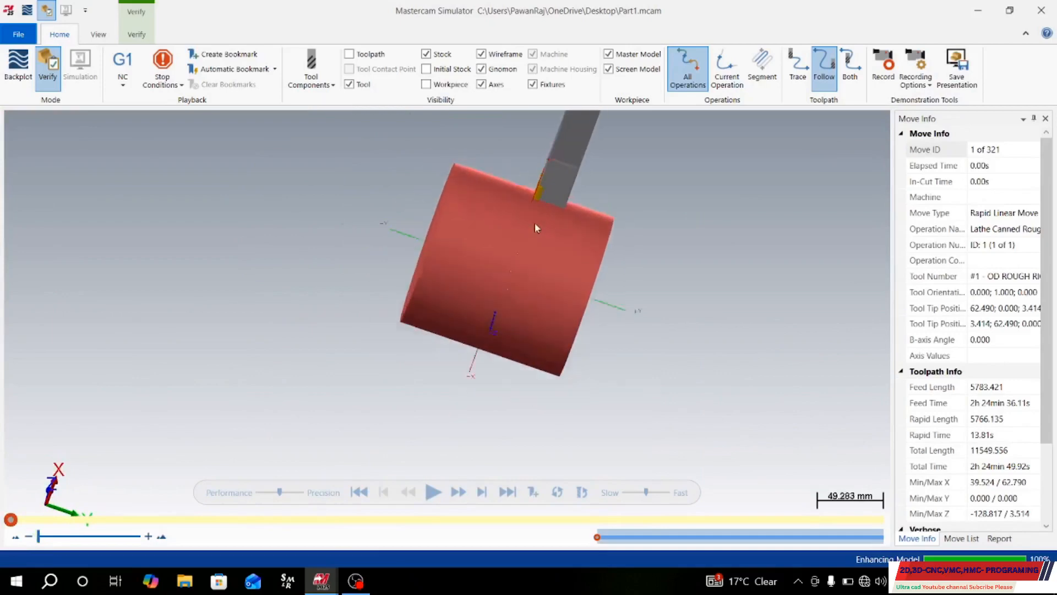
scroll(536, 224, "down", 1)
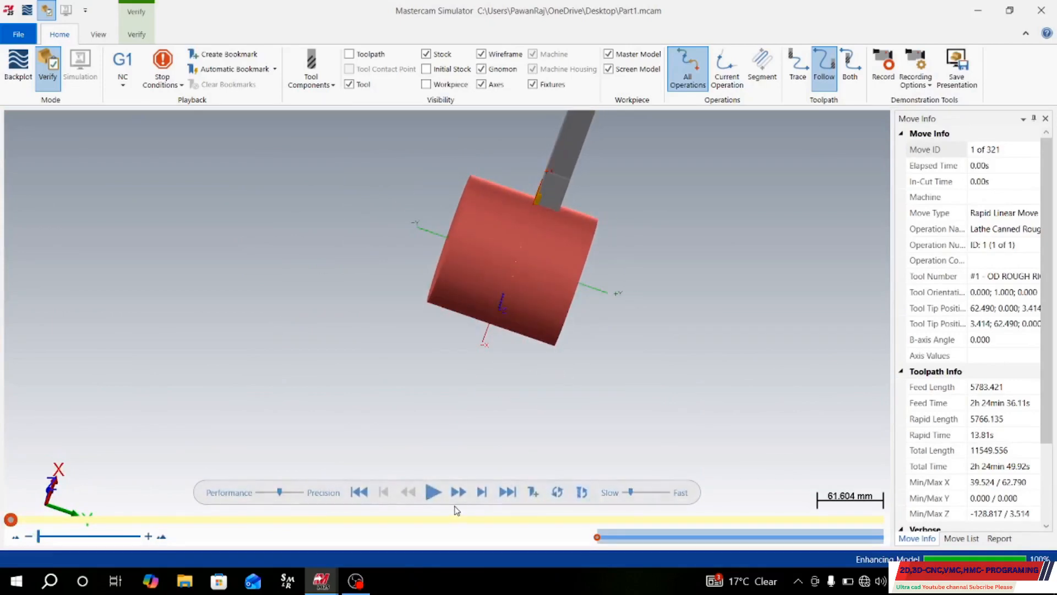
left_click(433, 492)
middle_click_drag(514, 343, 566, 319)
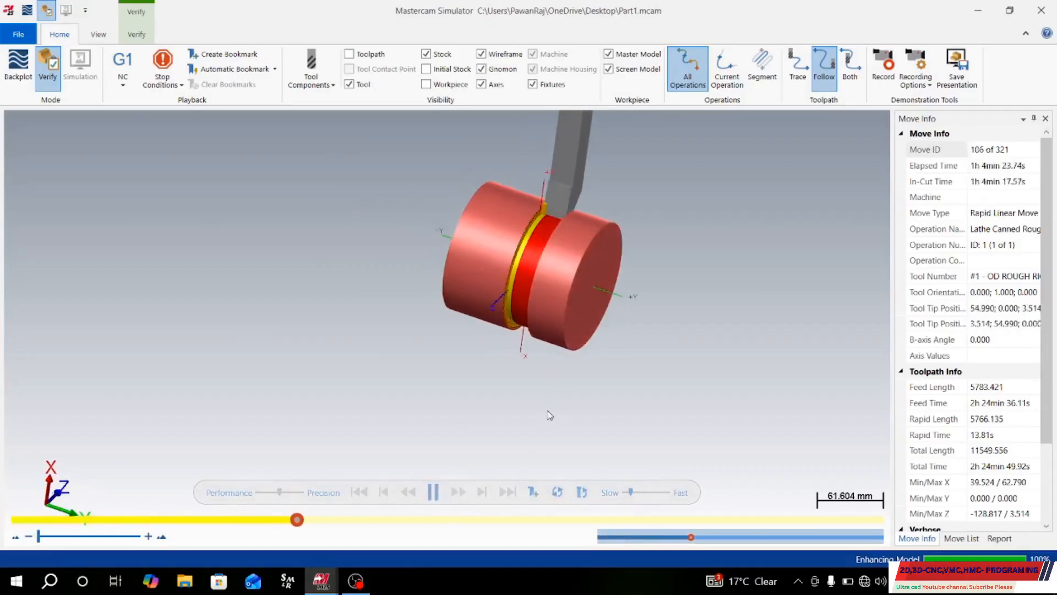
middle_click_drag(556, 332, 546, 360)
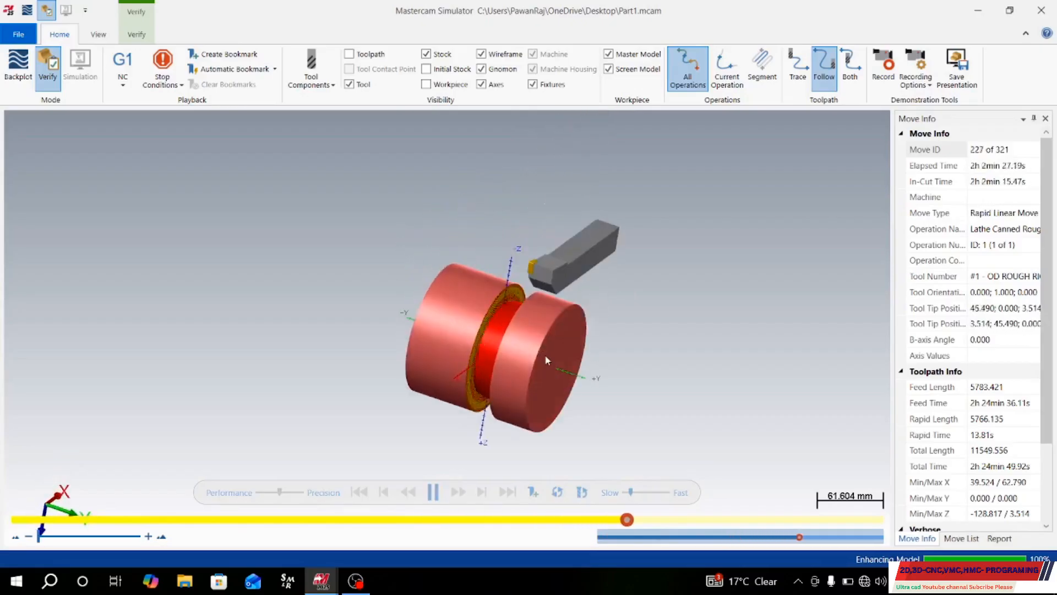
middle_click_drag(547, 306, 633, 347)
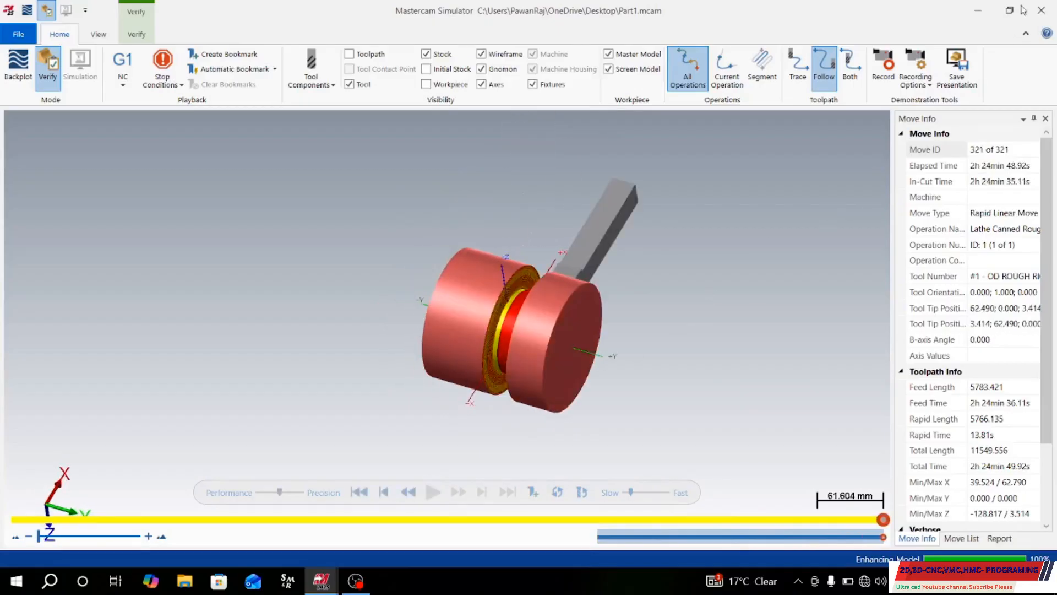
left_click(1041, 10)
Return to the Top view and display the canned rough toolpath over the whole shaft.
right_click(911, 283)
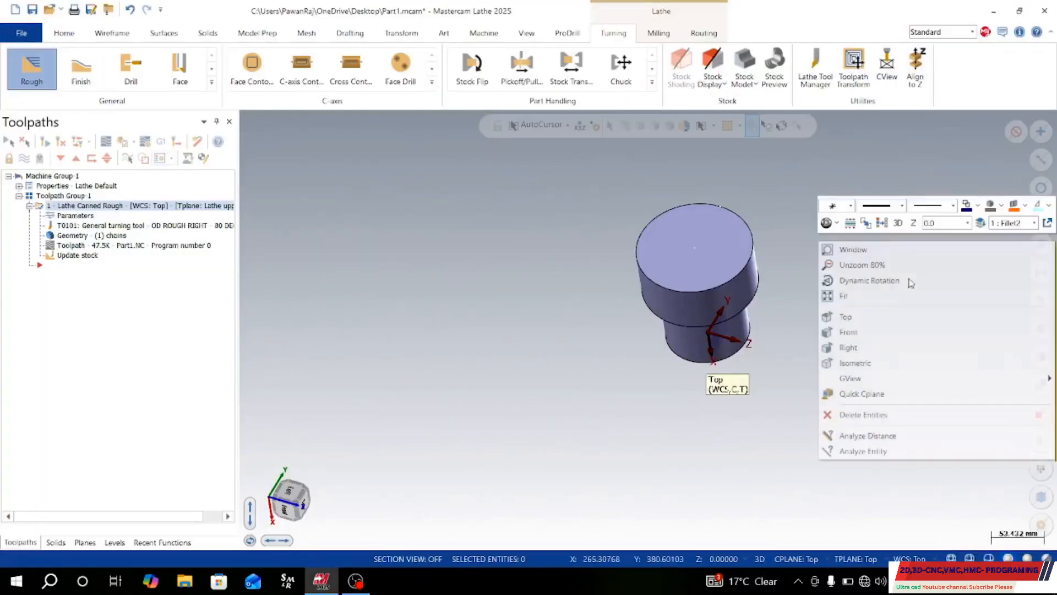
left_click(846, 317)
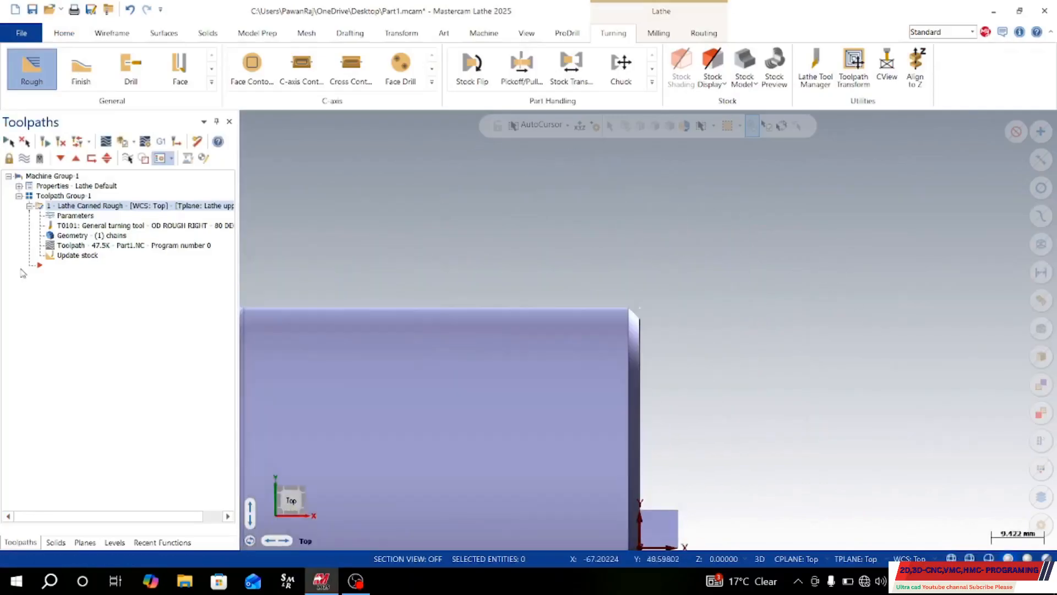
left_click(24, 159)
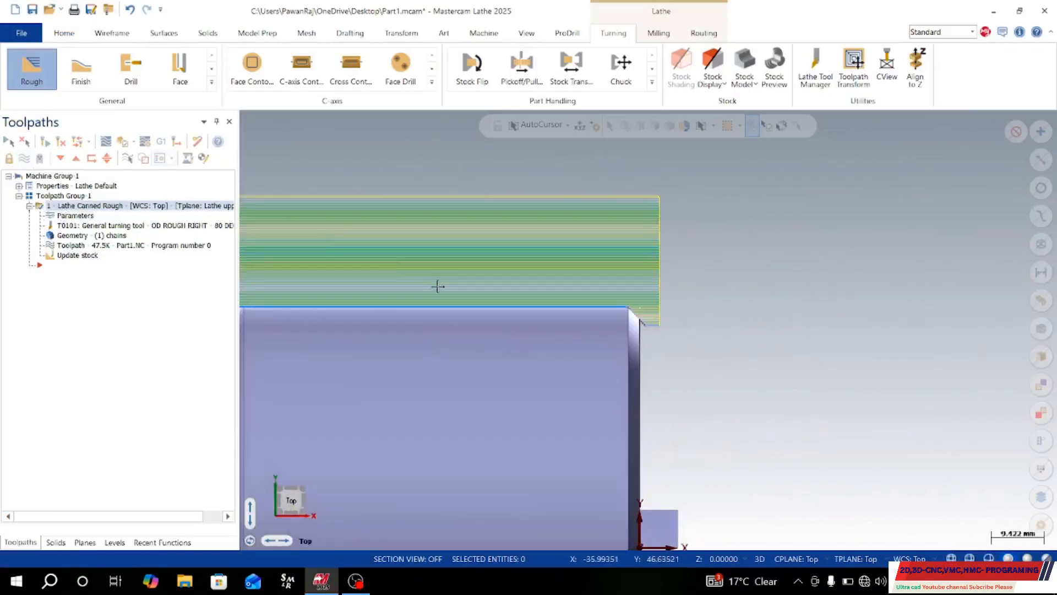
scroll(438, 287, "down", 2)
scroll(438, 287, "down", 5)
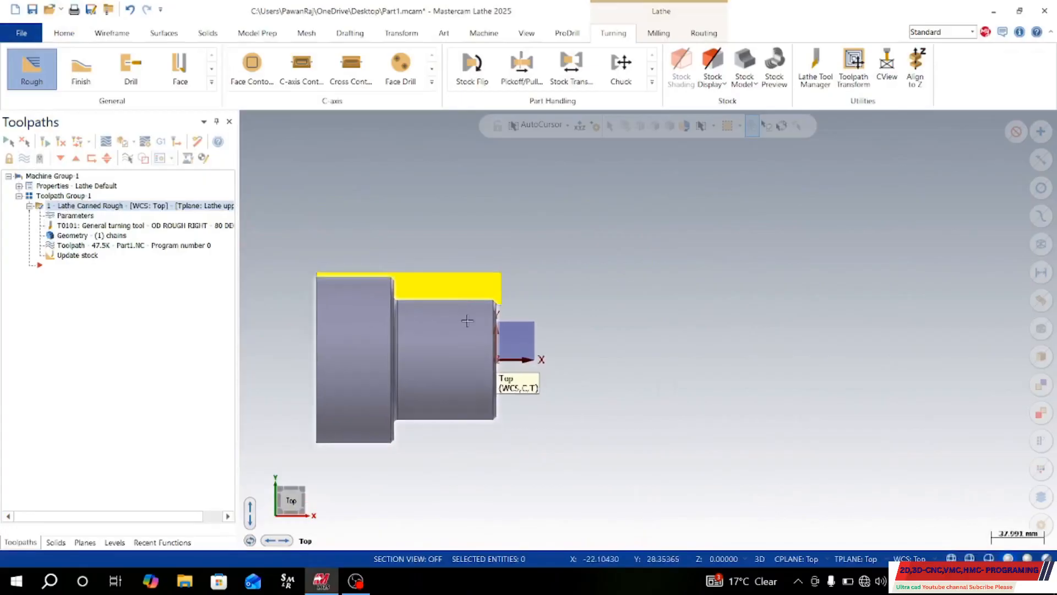
Define cylindrical left spindle stock, taking its OD from the outer corner of the shaft's larger diameter, and accept the stock setup.
left_click(19, 186)
left_click(51, 216)
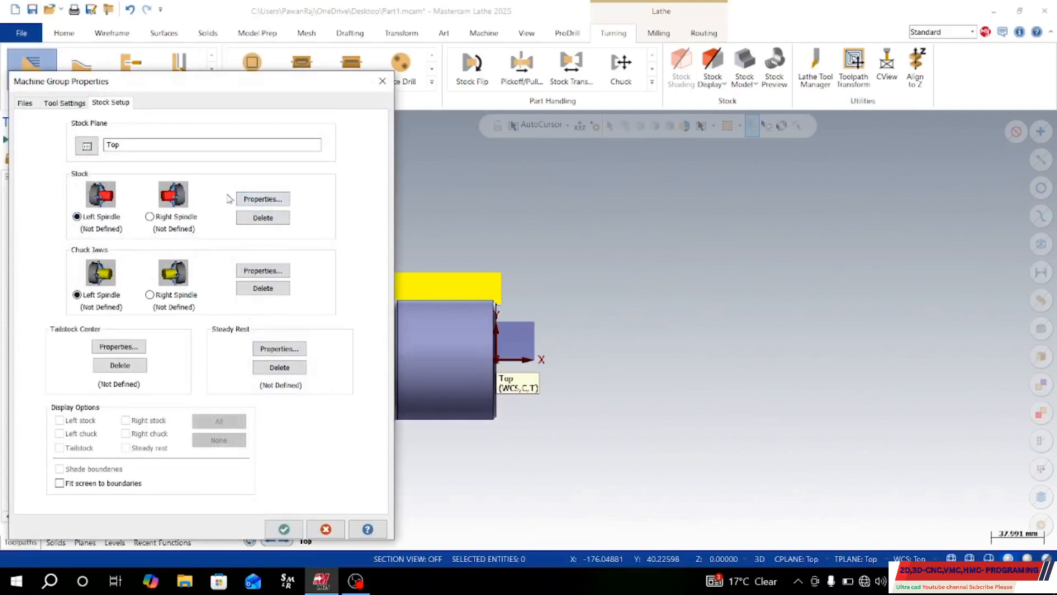
left_click(249, 199)
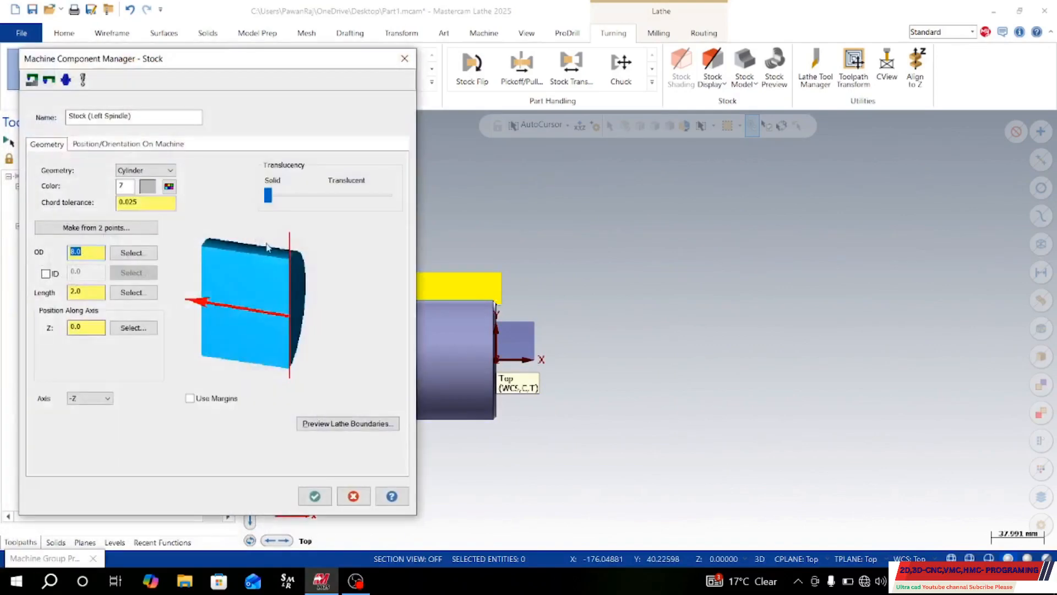
left_click(131, 252)
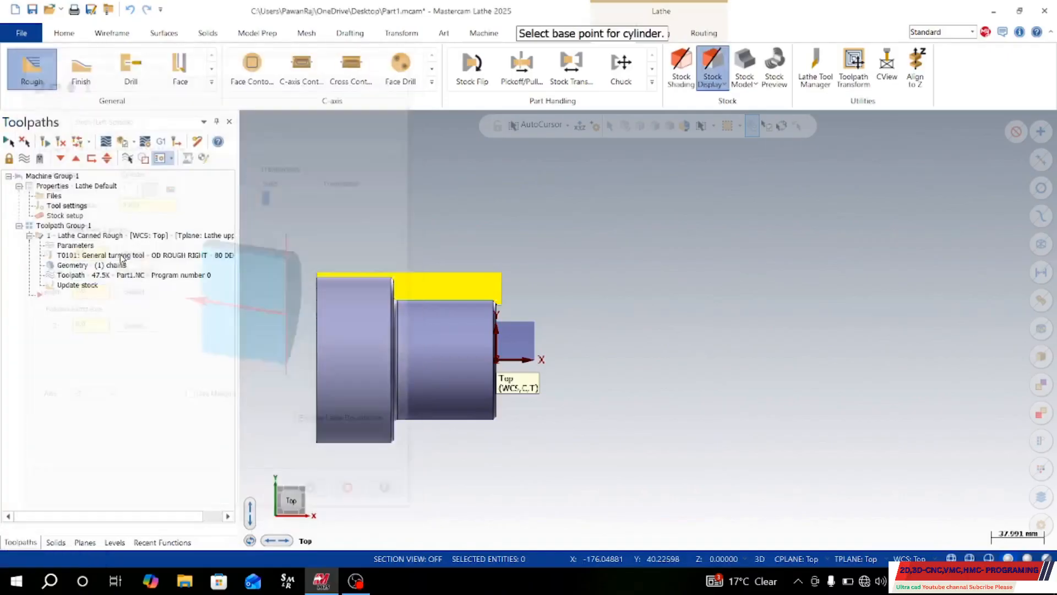
left_click(318, 279)
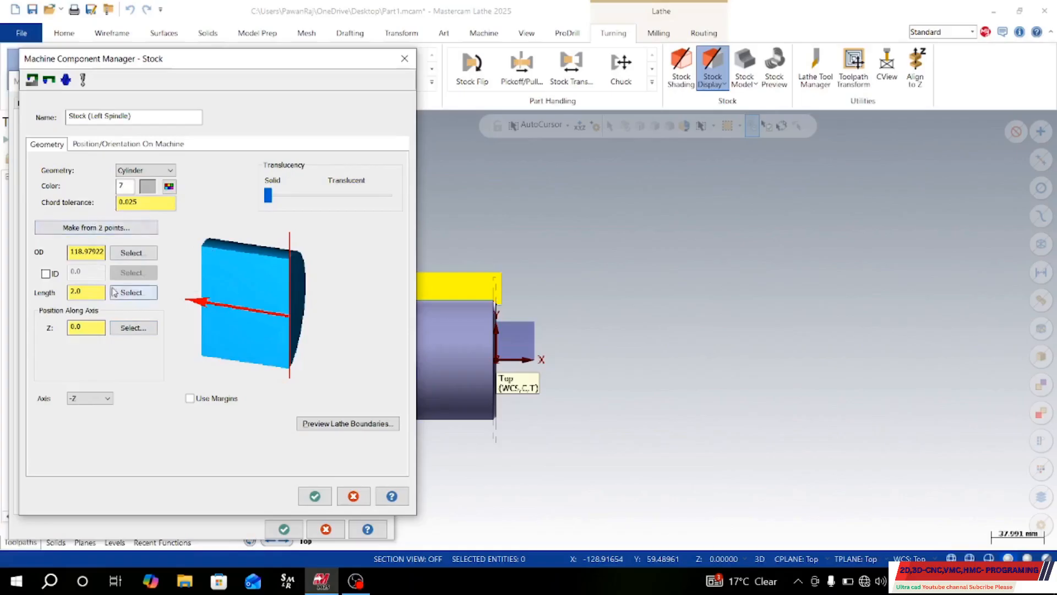
left_click(315, 496)
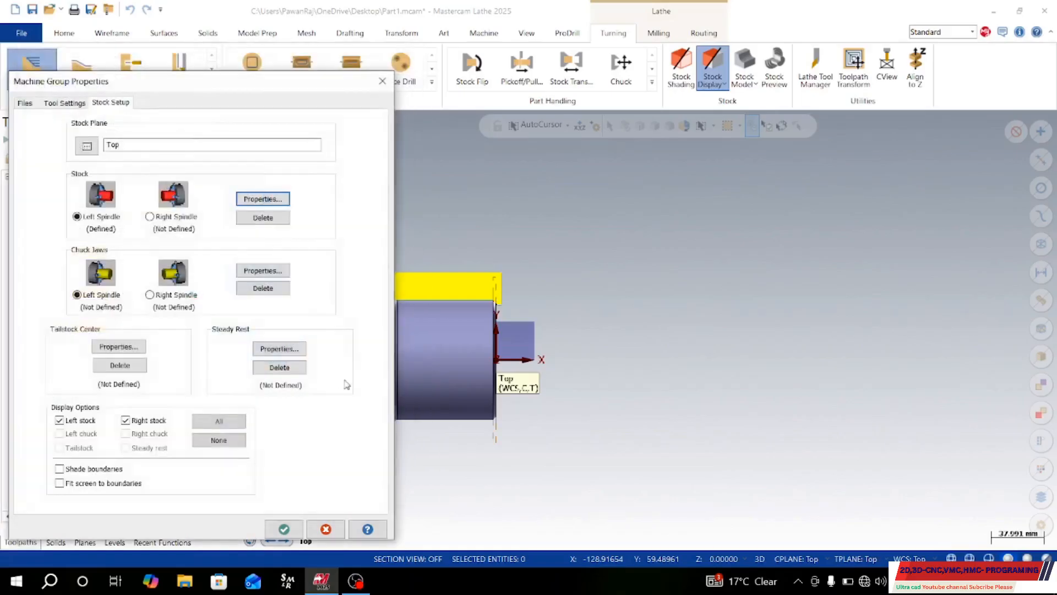
left_click(284, 529)
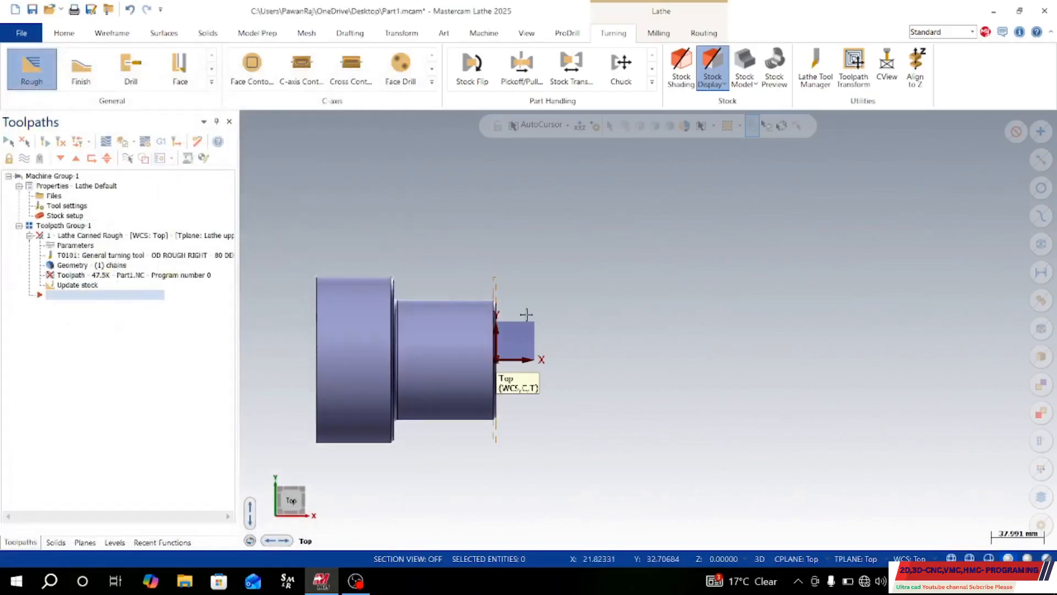
Regenerate the dirty canned rough operation with the new stock and open its simulation.
middle_click_drag(527, 314, 500, 326)
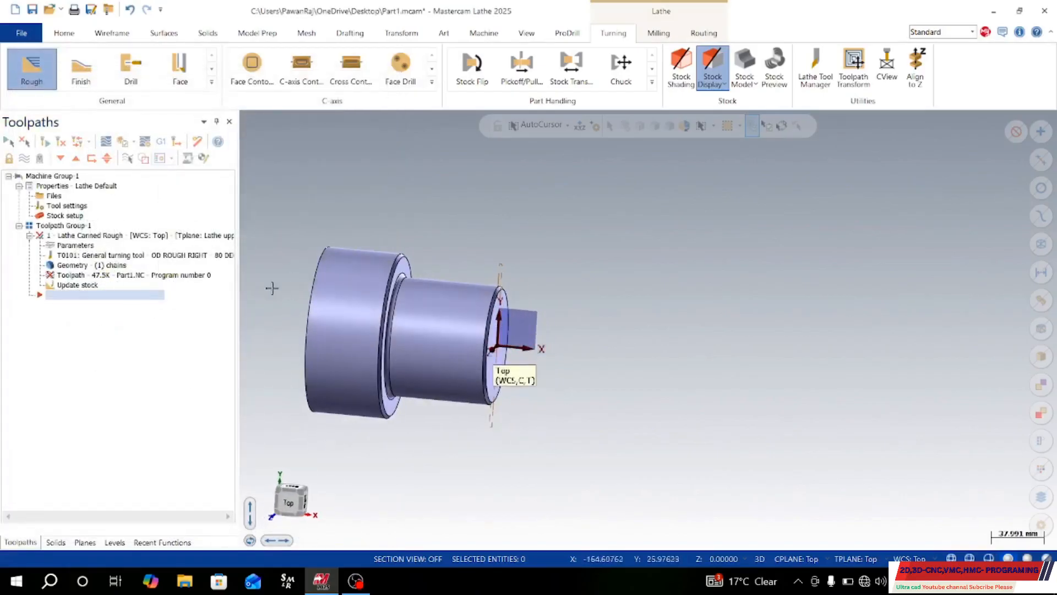
right_click(74, 238)
left_click(266, 333)
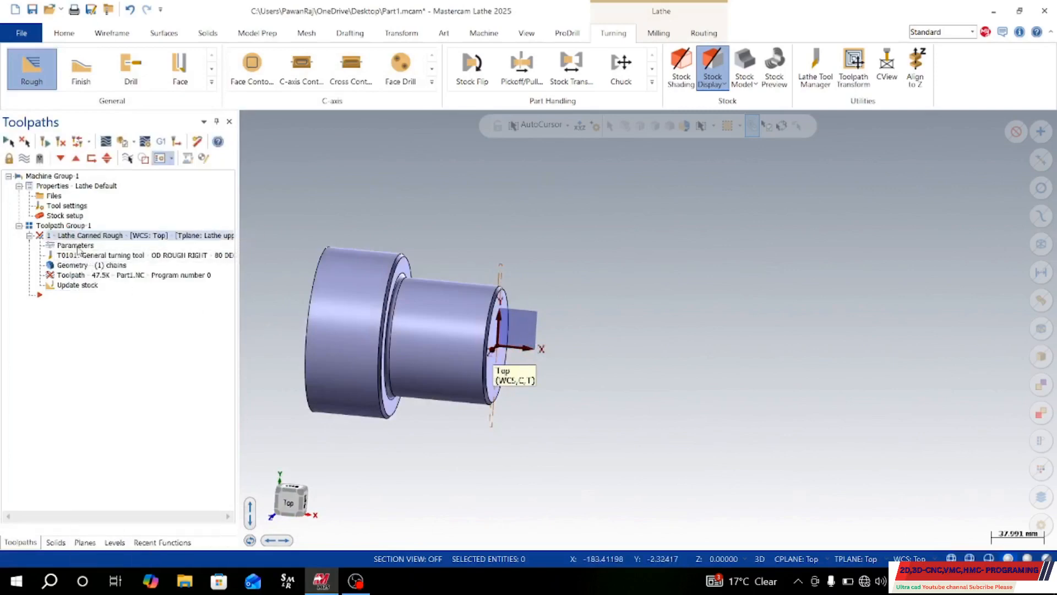
left_click(89, 274)
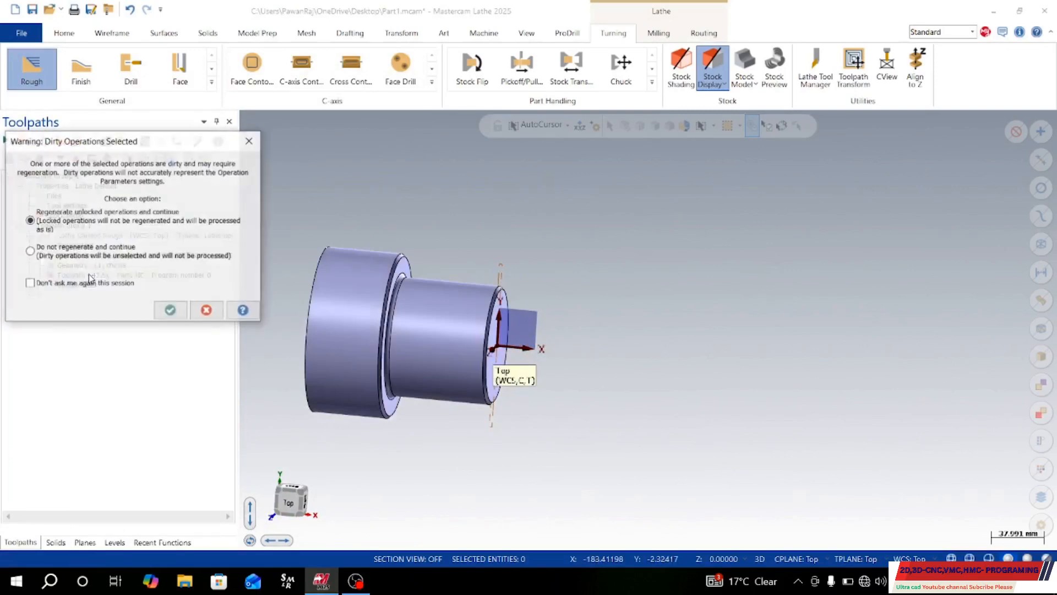
left_click(170, 307)
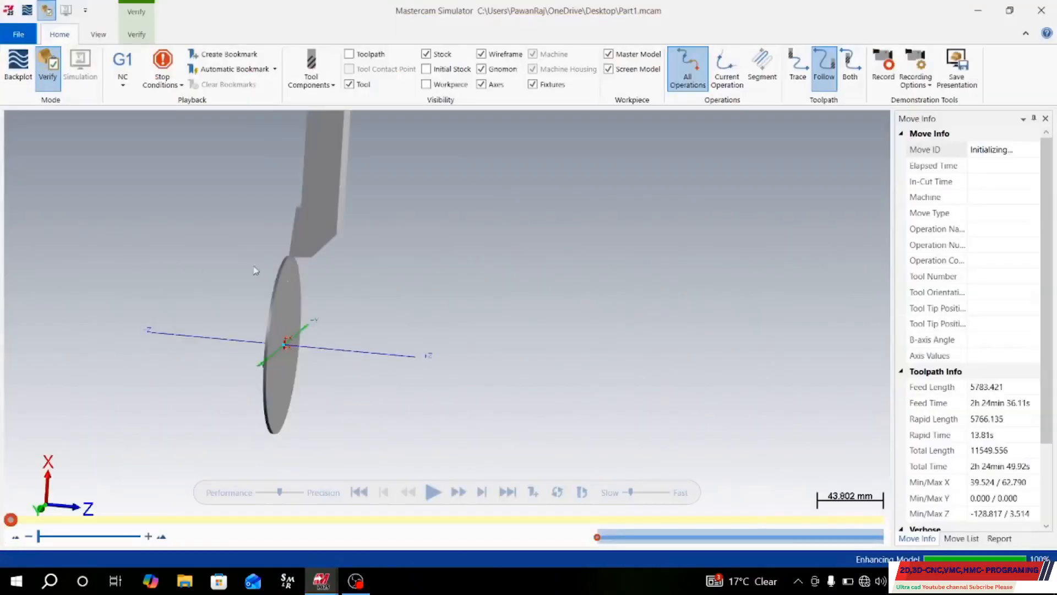
Play the canned rough simulation on the newly defined stock and close the simulator.
middle_click_drag(308, 309, 128, 114)
left_click(433, 492)
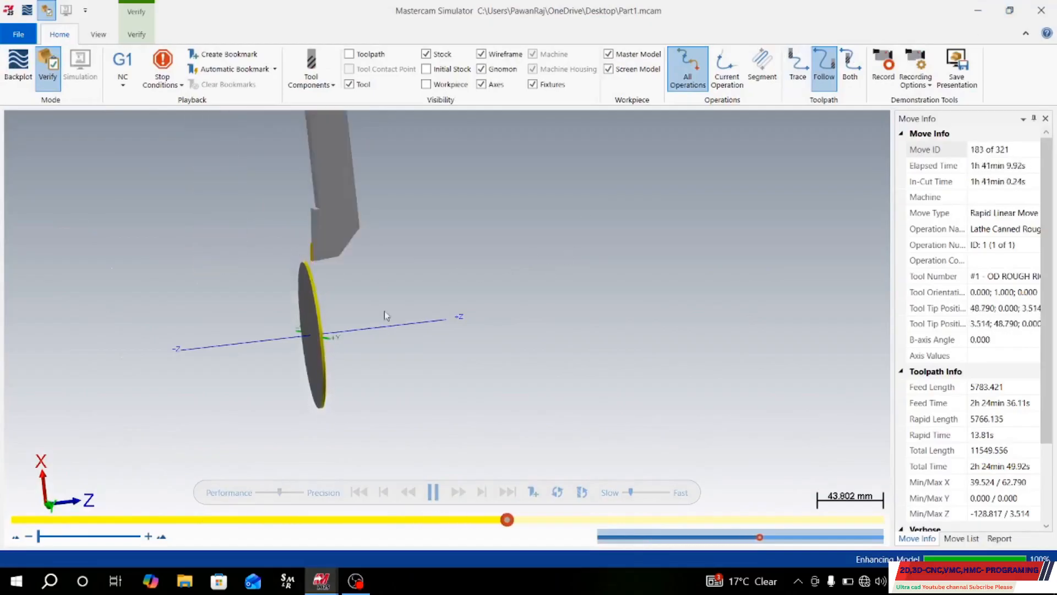
left_click(434, 491)
left_click(1041, 10)
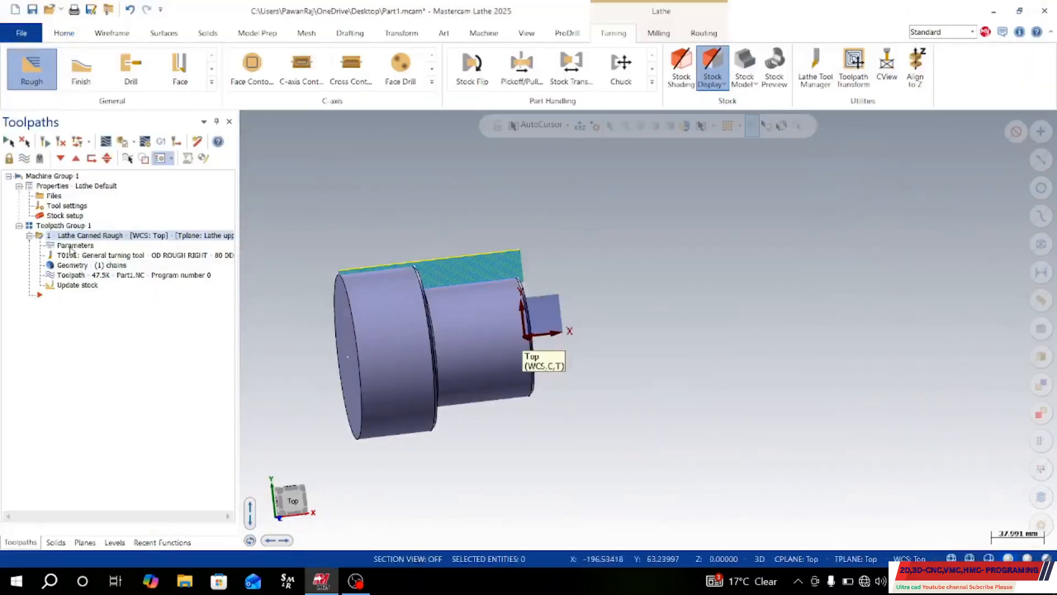
Set the left spindle stock's length to 100 mm and accept the stock setup.
left_click(65, 215)
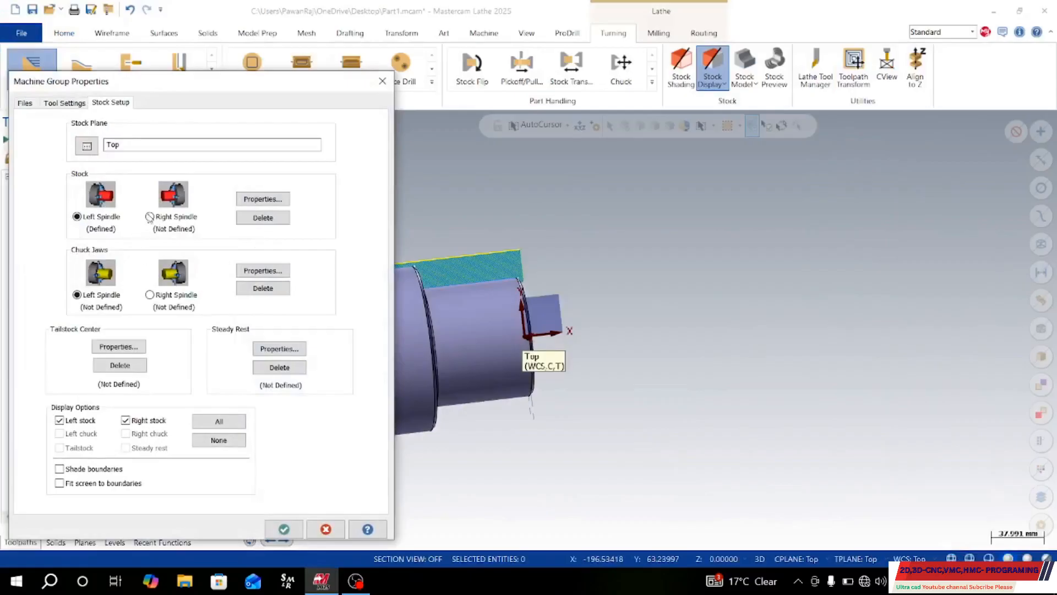
left_click(252, 199)
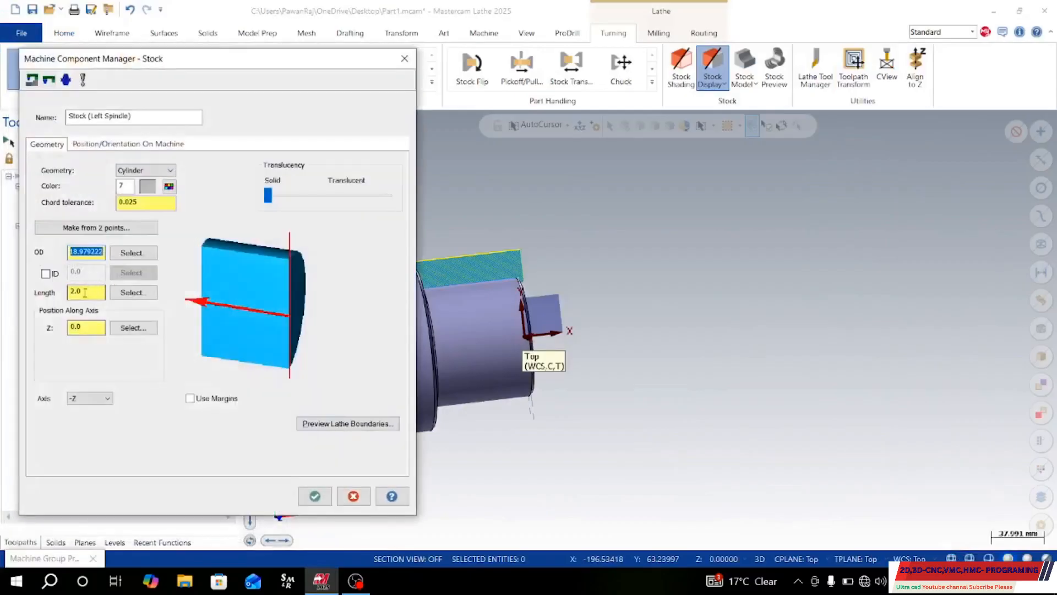
left_click(131, 293)
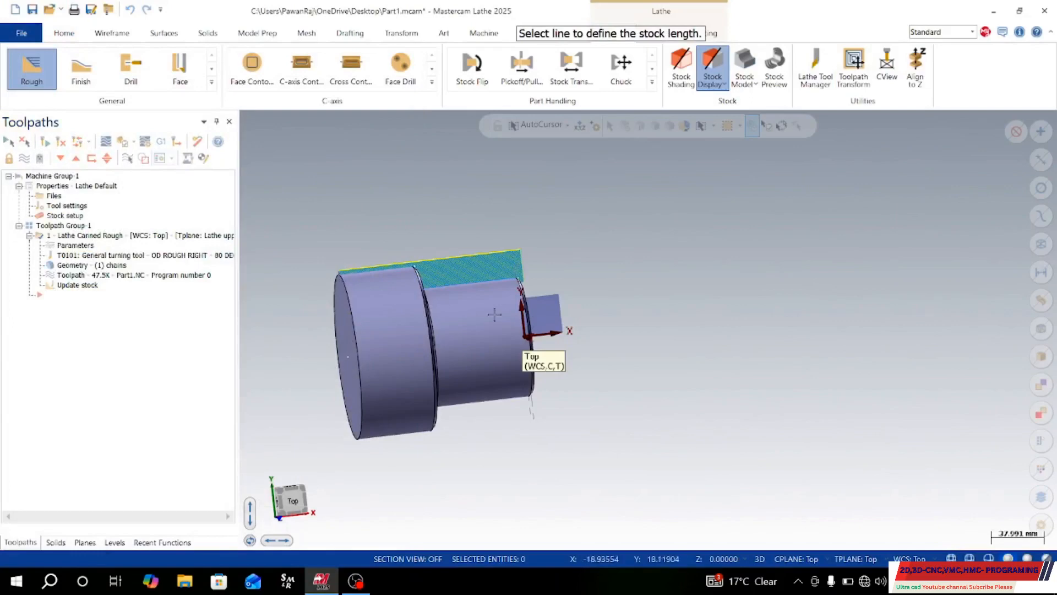
left_click(357, 348)
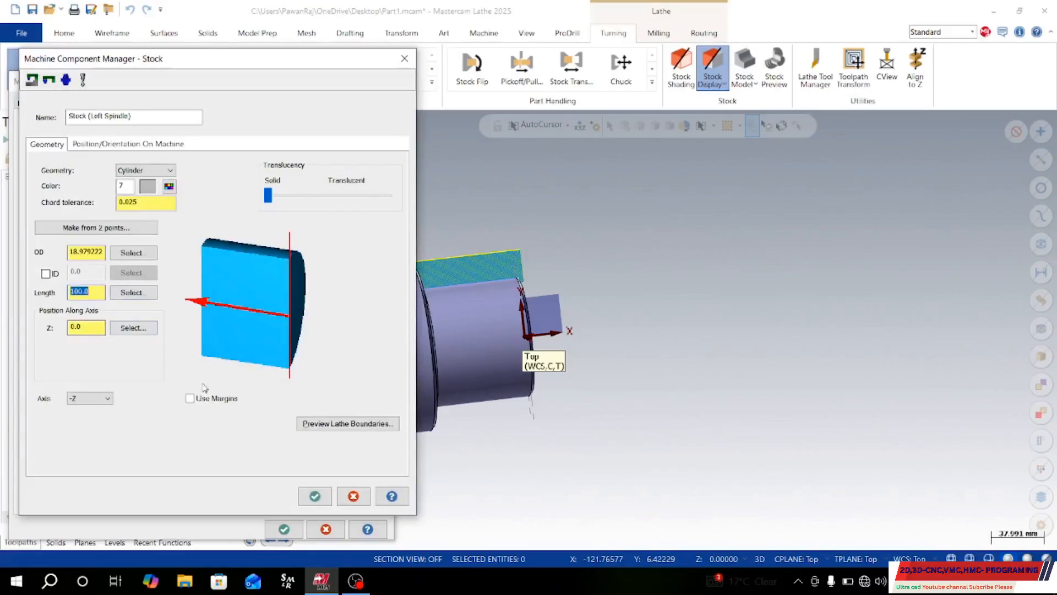
left_click(315, 495)
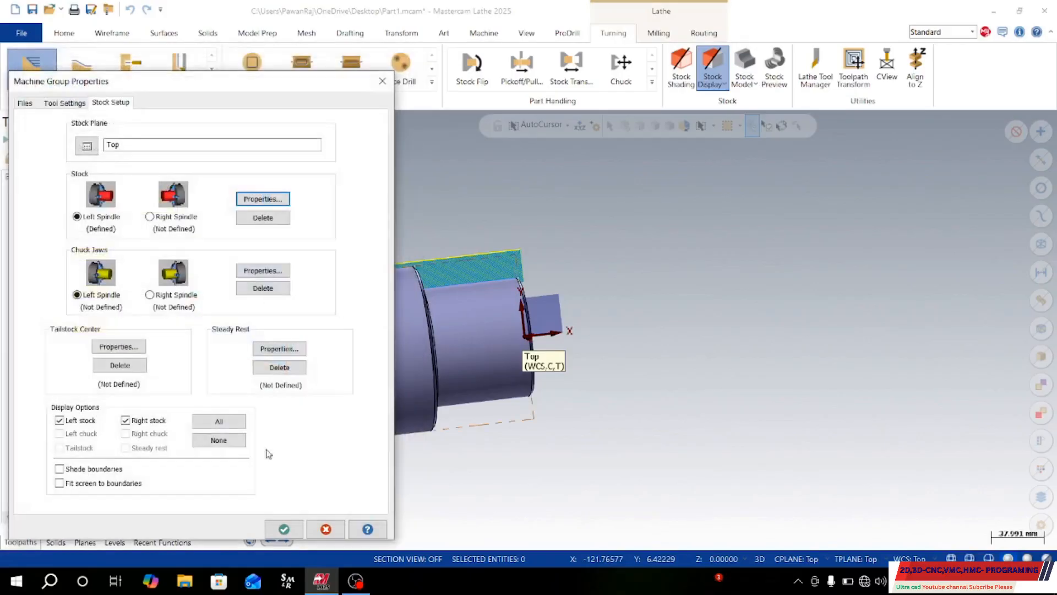
left_click(284, 529)
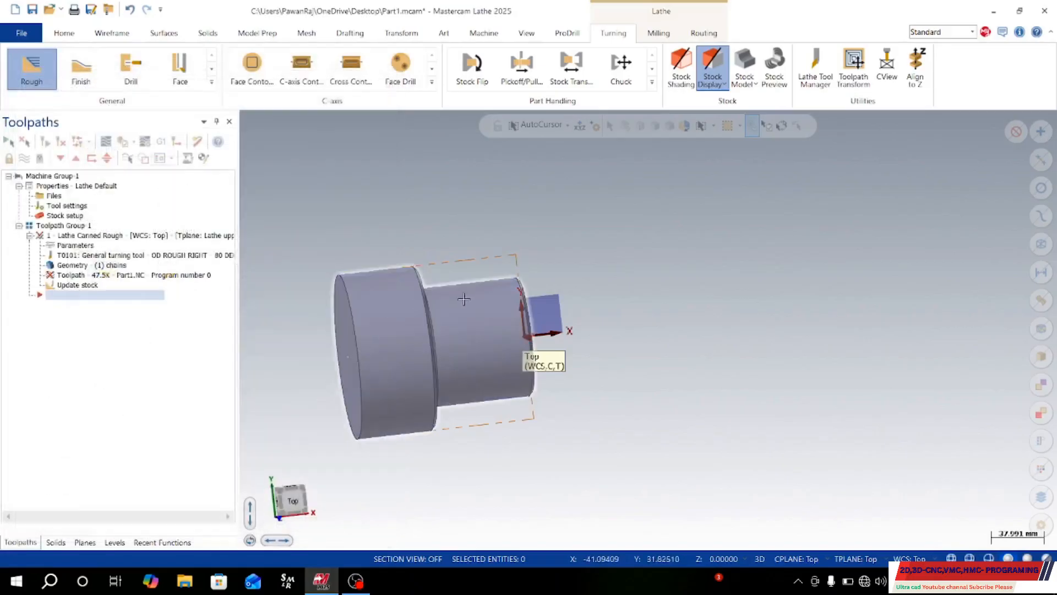
middle_click_drag(463, 299, 395, 301)
middle_click_drag(437, 355, 403, 427)
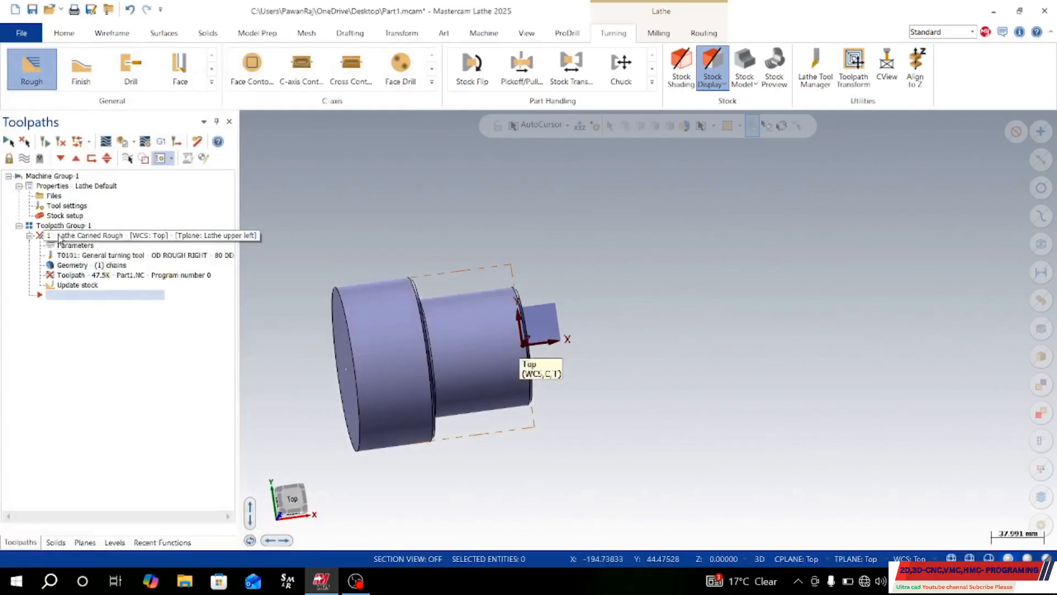
Set the left spindle stock's length to 120 mm and accept the stock setup.
left_click(64, 215)
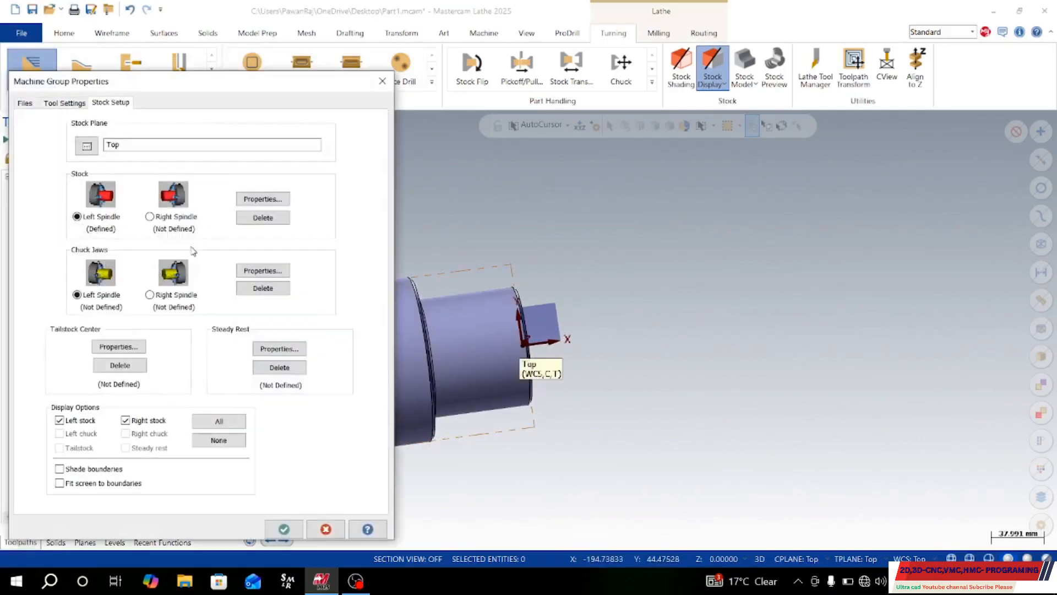
left_click(263, 199)
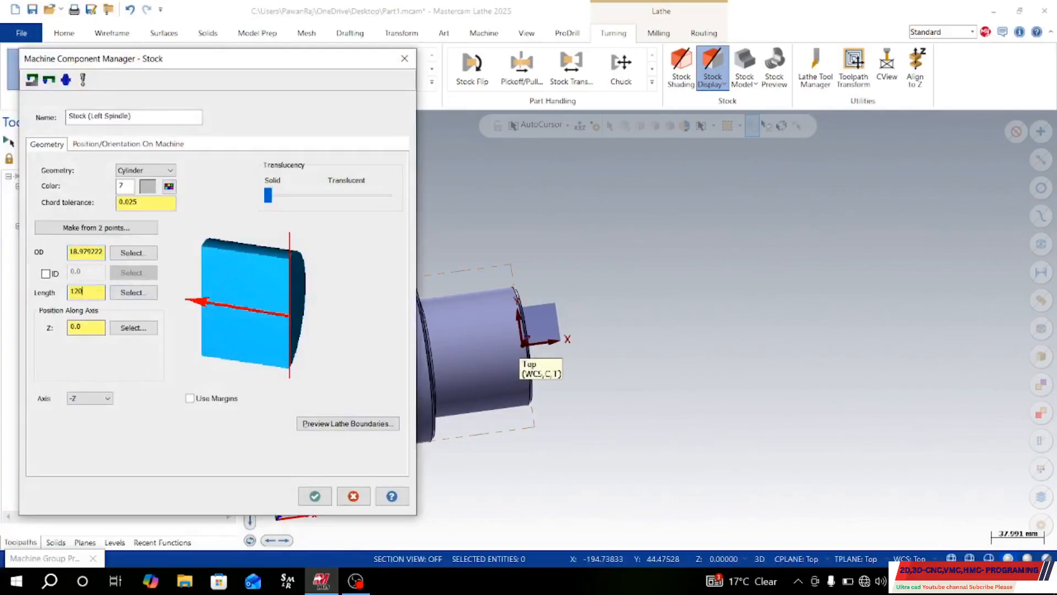
left_click(313, 496)
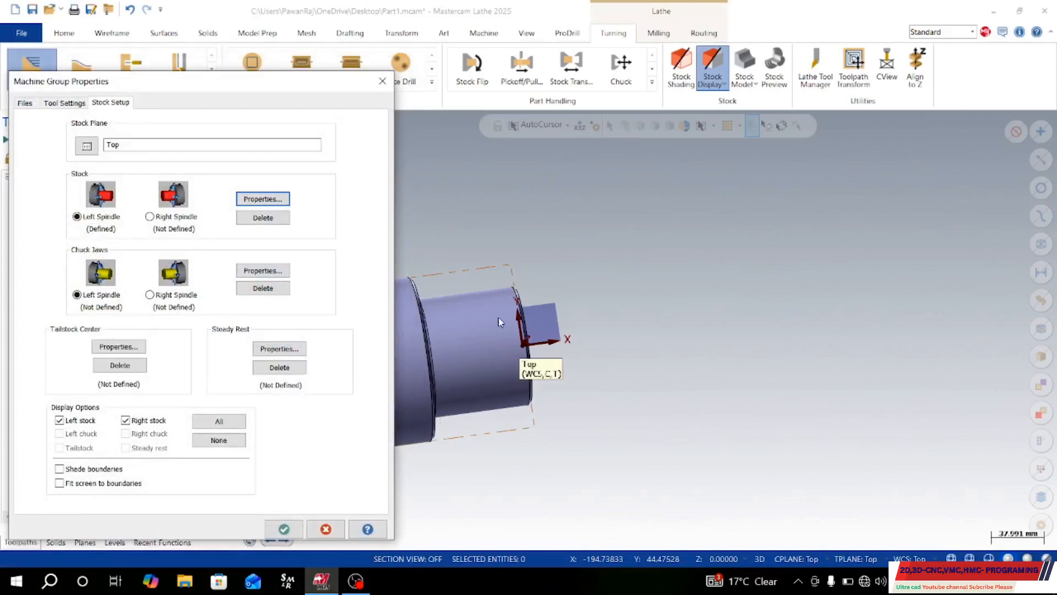
left_click(283, 528)
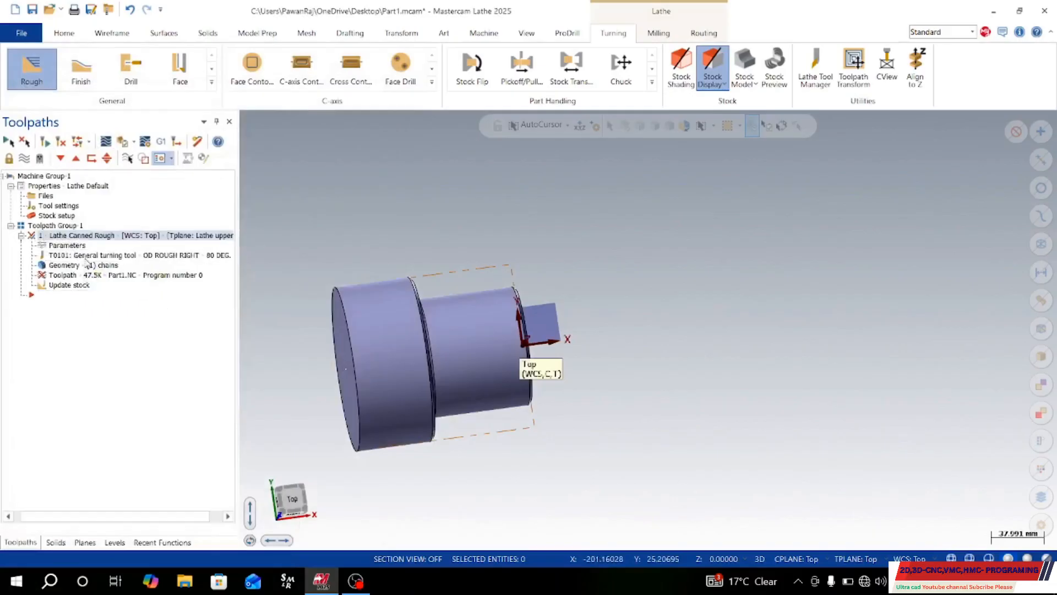
Regenerate the dirty canned rough operation with the longer stock and review its backplot from the Top view.
left_click(88, 276)
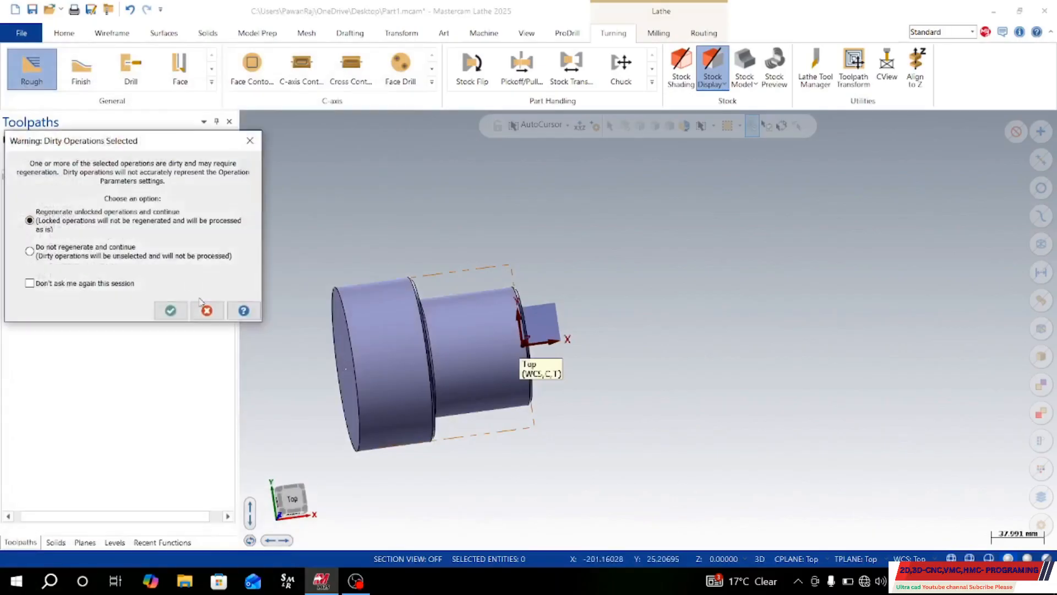
left_click(175, 310)
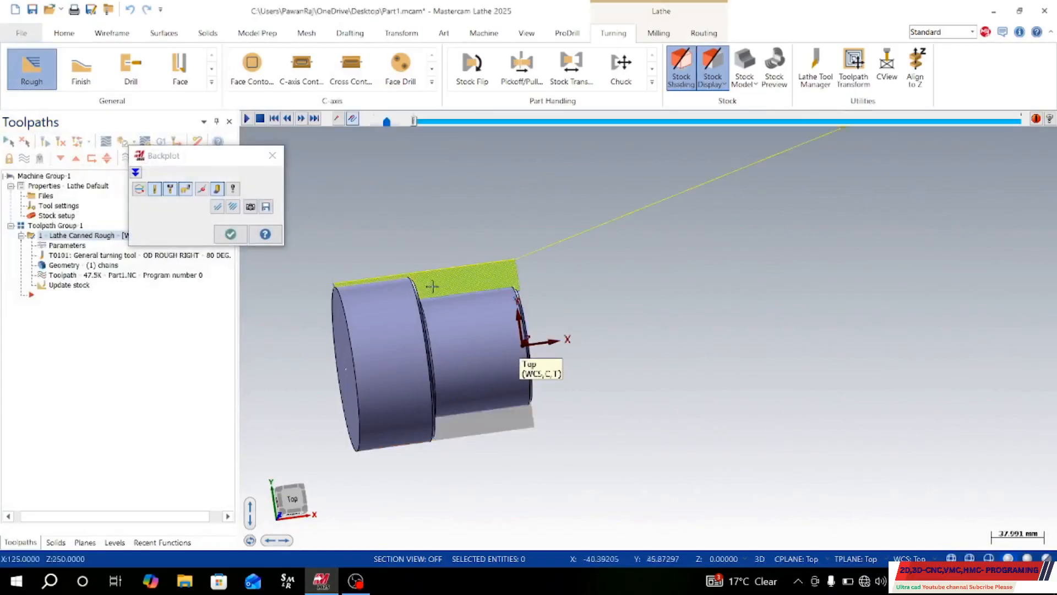
left_click(229, 235)
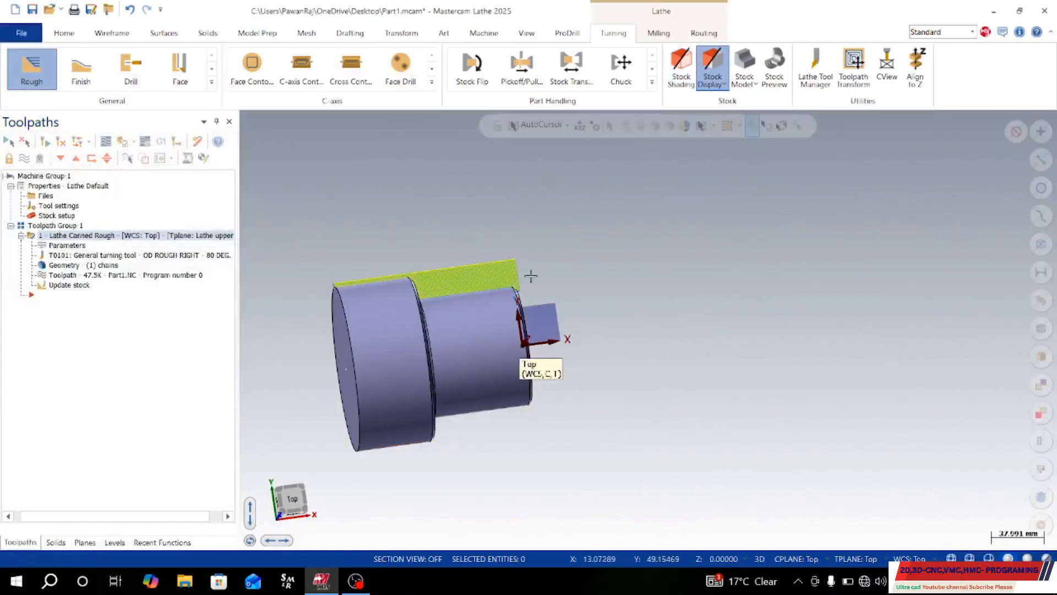
middle_click_drag(531, 276, 544, 321)
right_click(630, 221)
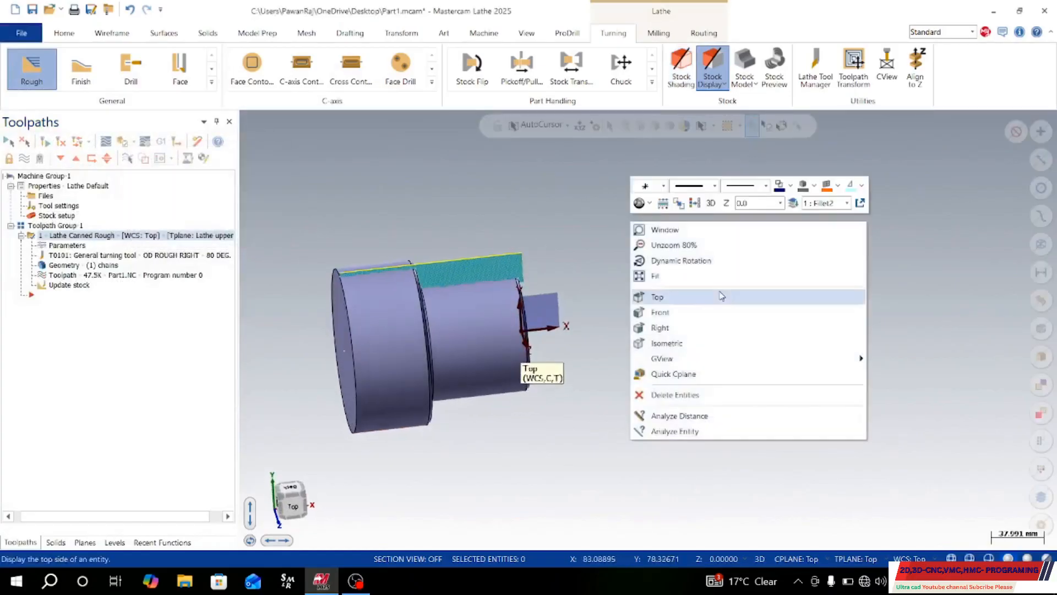
left_click(722, 296)
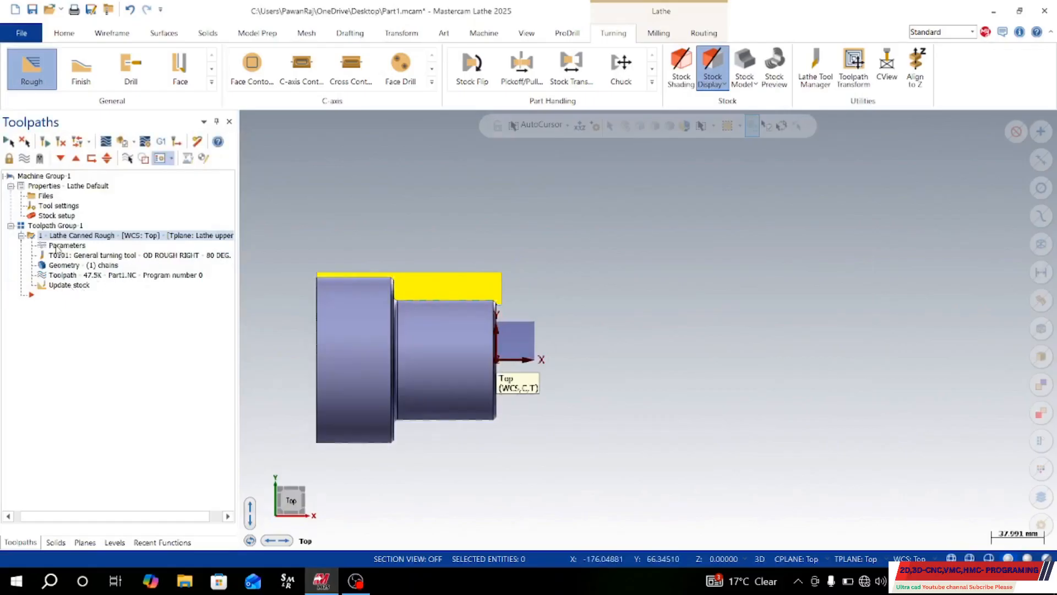
key("alt+t")
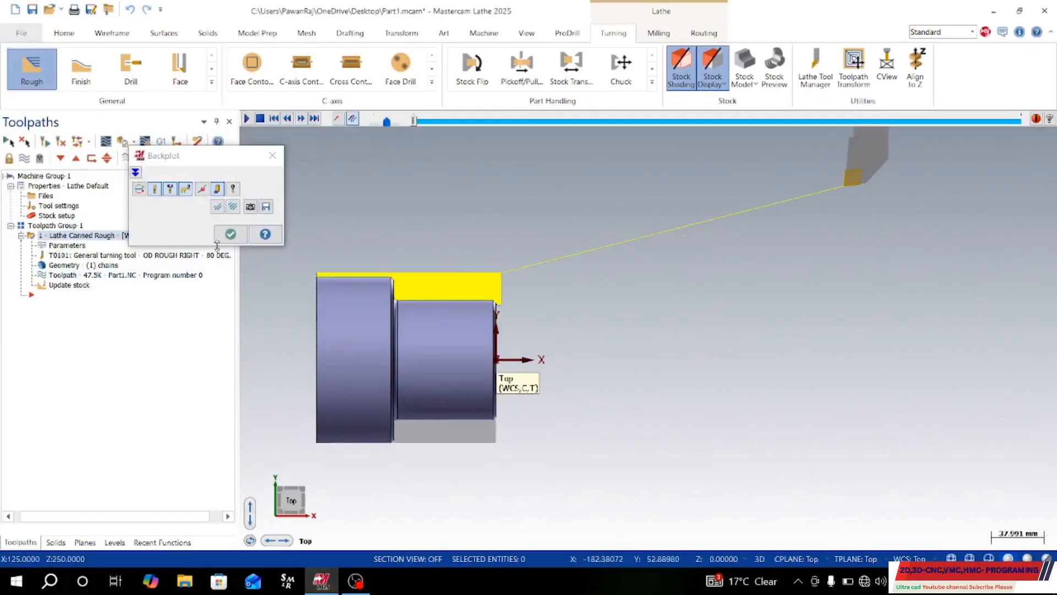
left_click(230, 234)
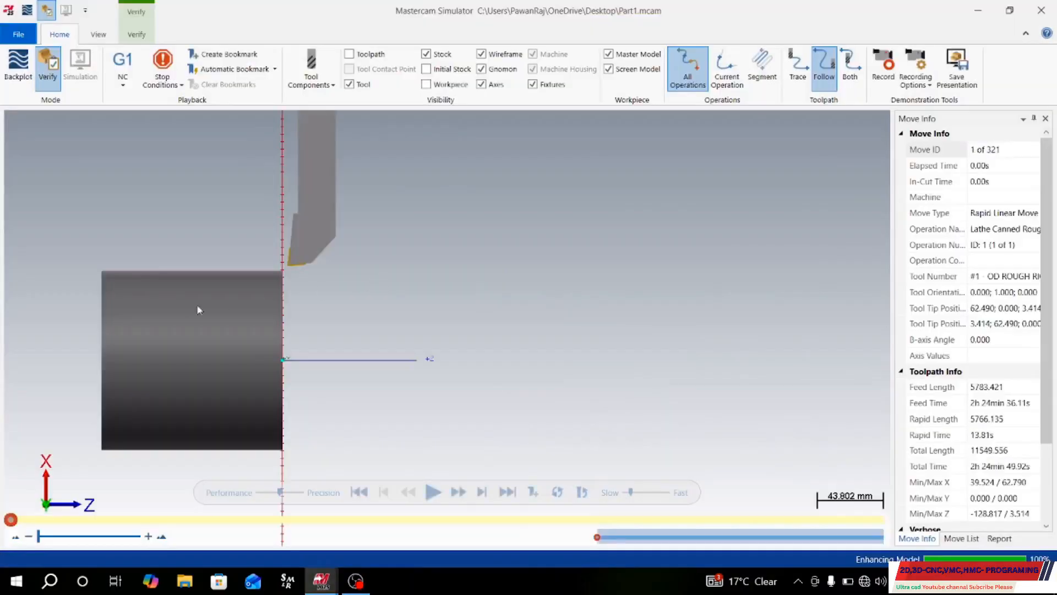
Play the canned rough simulation on the 120 mm long stock, inspect the turned shaft in 3D and close the simulator.
scroll(158, 314, "up", 3)
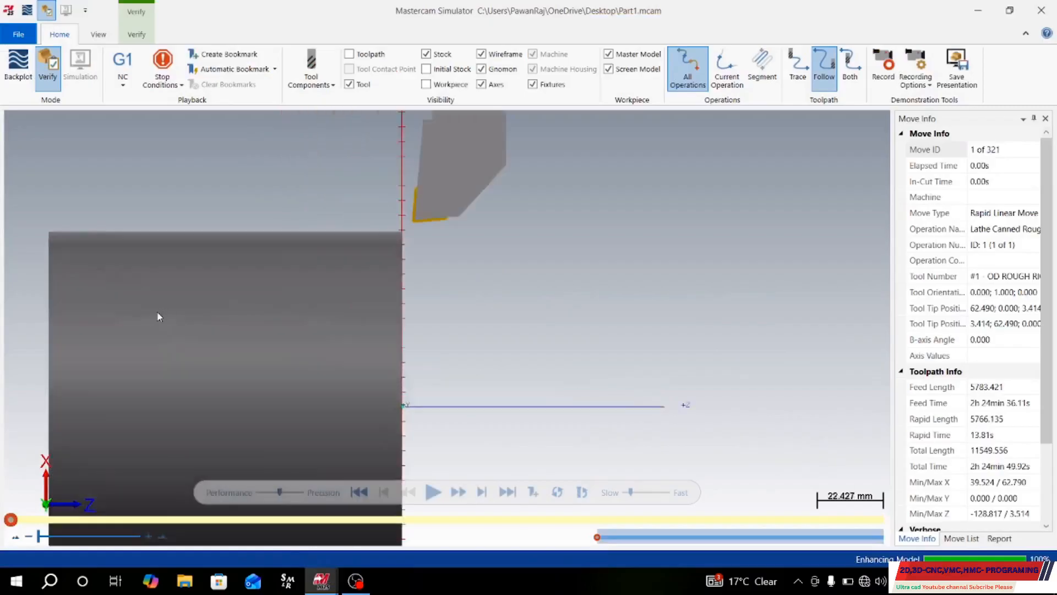
scroll(174, 329, "down", 5)
scroll(157, 342, "up", 4)
scroll(99, 329, "up", 3)
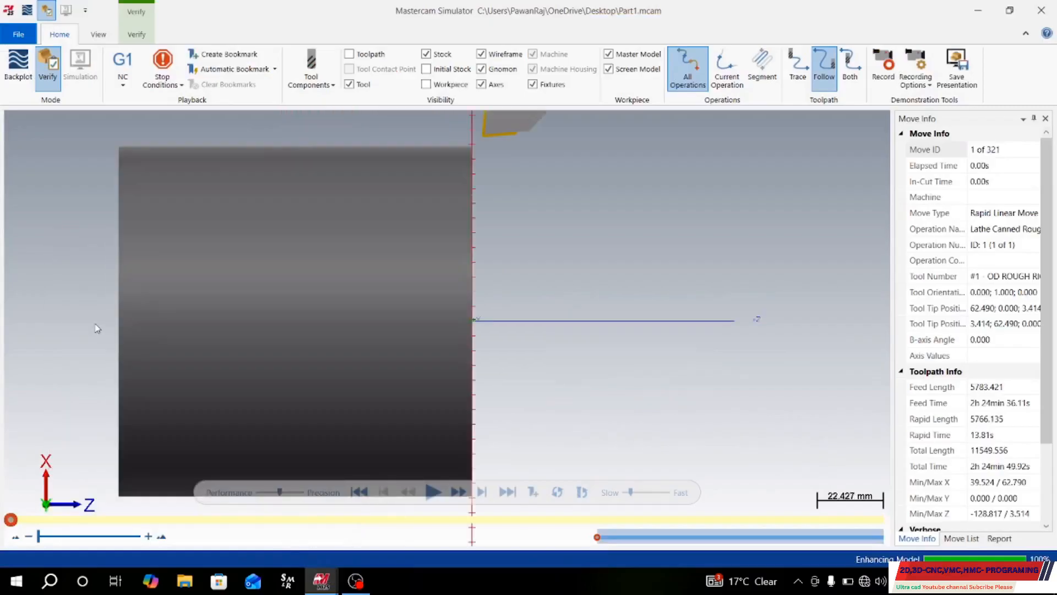
scroll(201, 326, "down", 1)
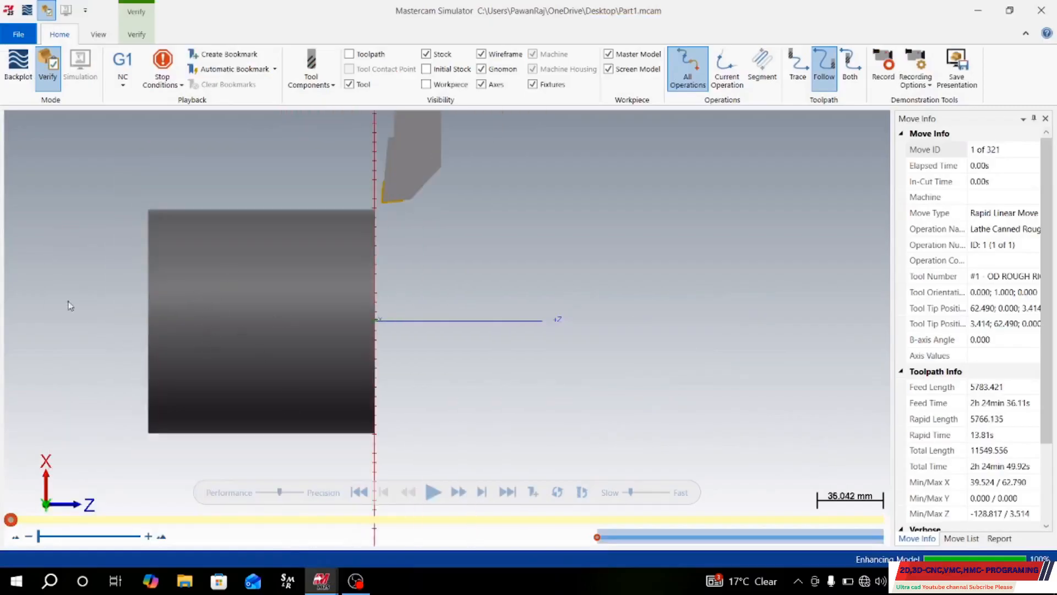
left_click(433, 493)
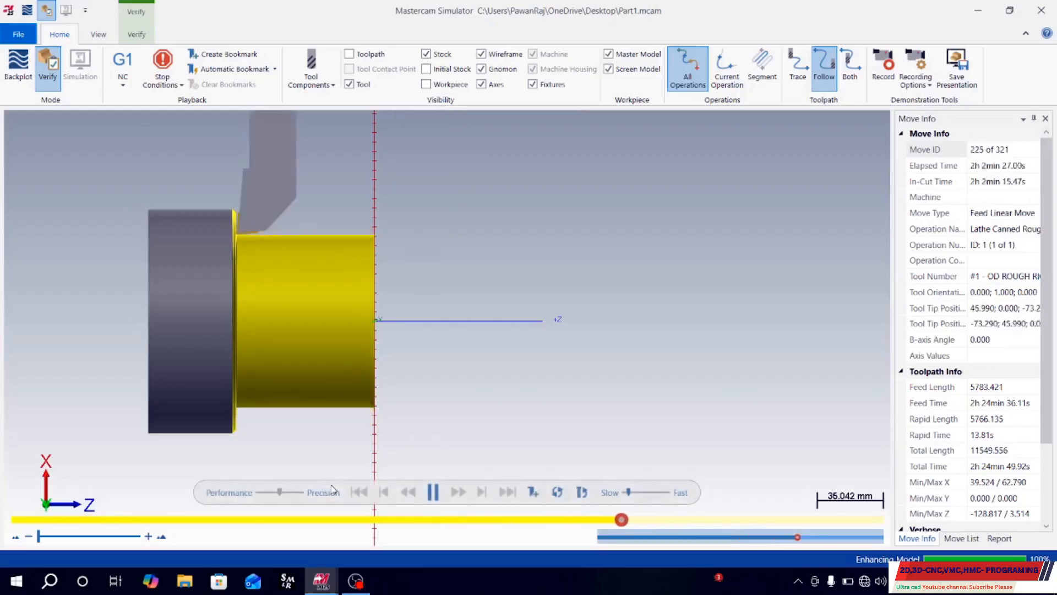
mouse_move(425, 350)
middle_mouse_down()
mouse_move(401, 342)
mouse_move(406, 354)
middle_mouse_up()
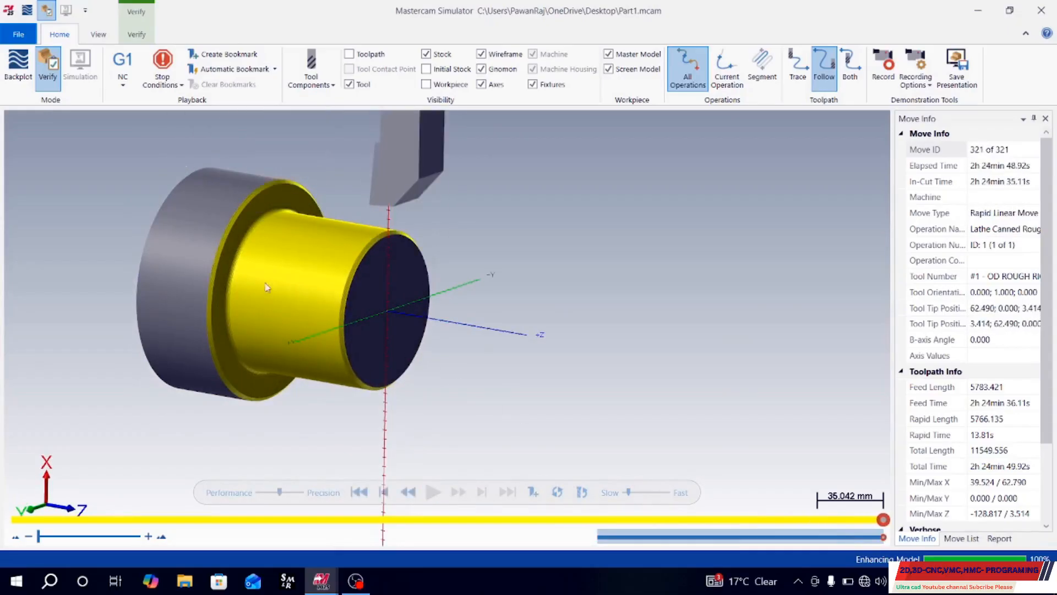
left_click(1041, 10)
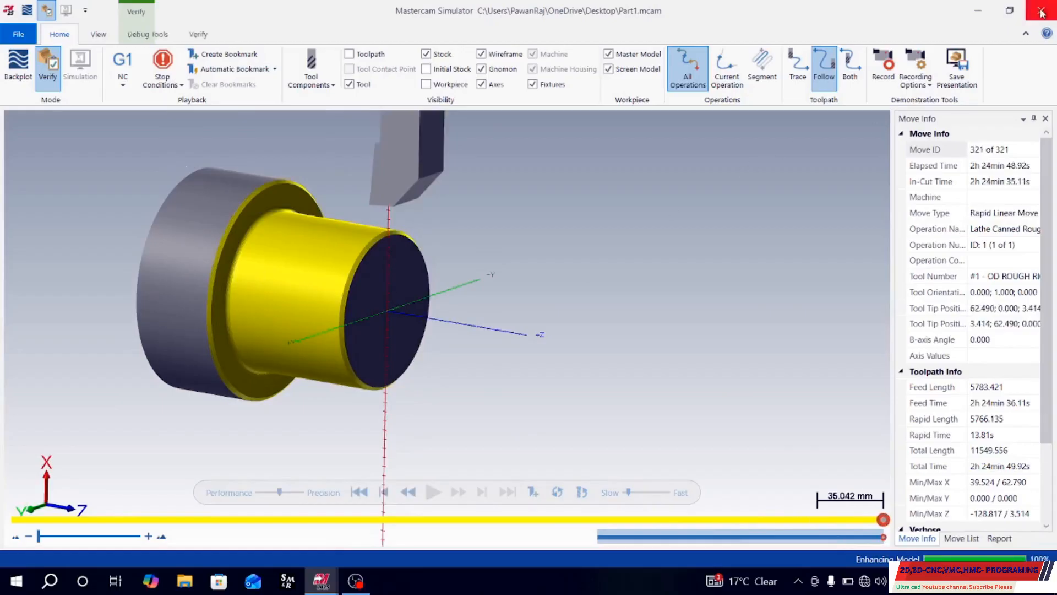
Try picking the stock's OD from the shaft's larger diameter, and set the OD to 120 mm.
left_click(60, 216)
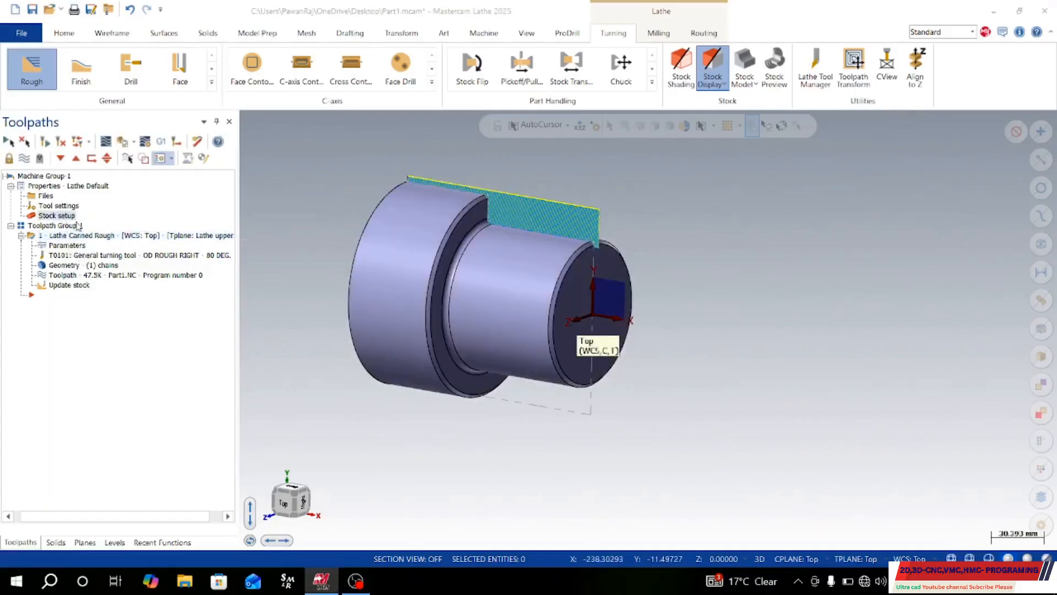
left_click(262, 198)
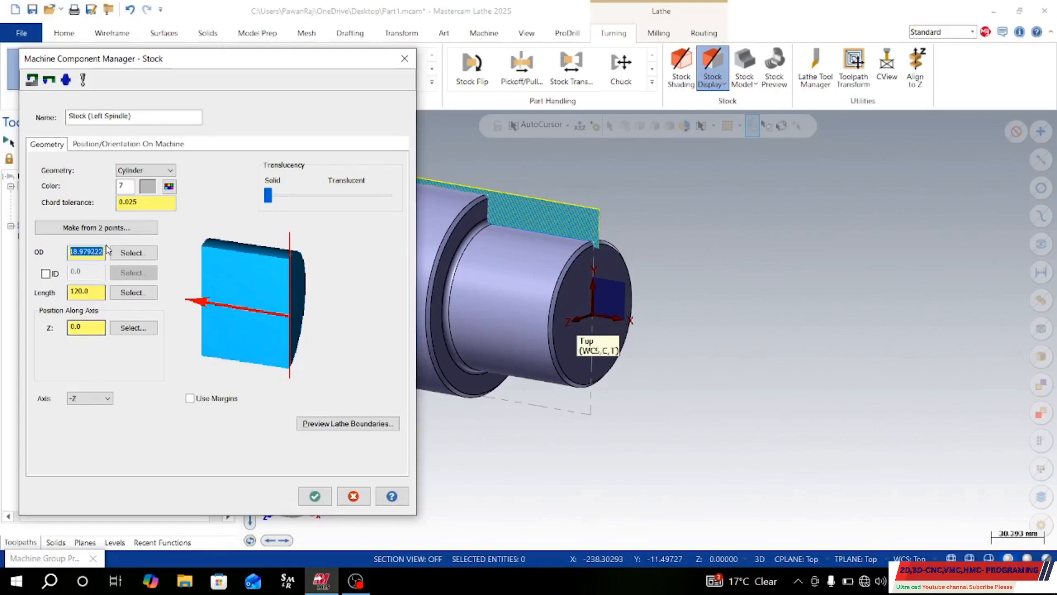
left_click(105, 251)
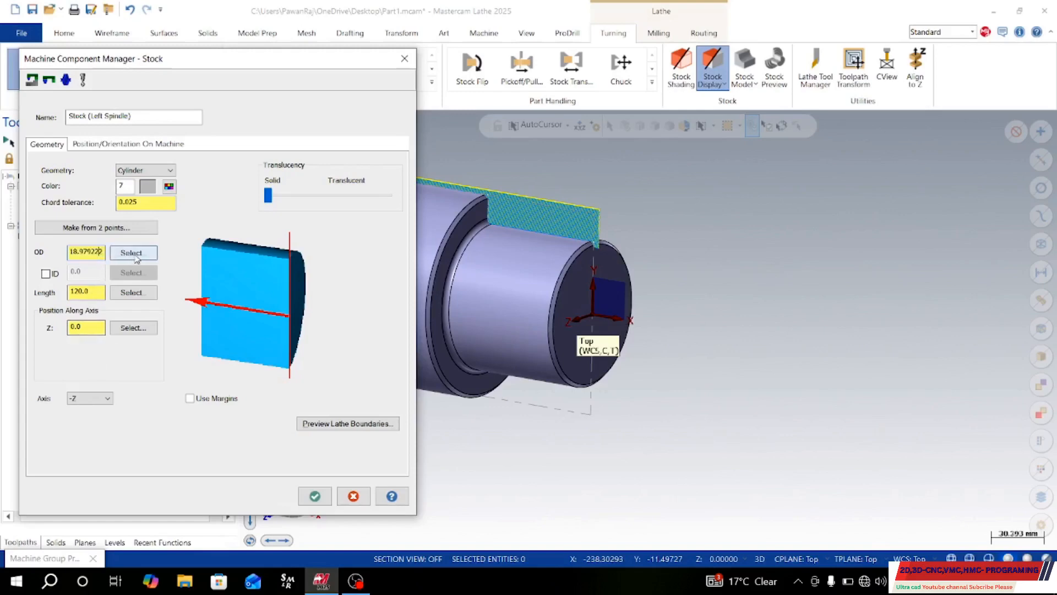
left_click(132, 253)
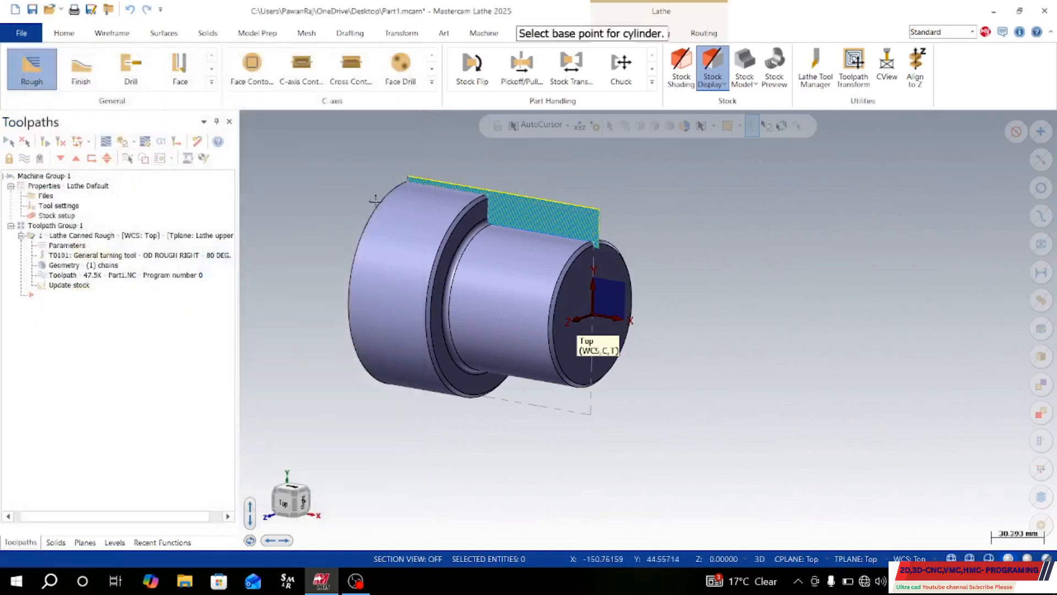
left_click(486, 198)
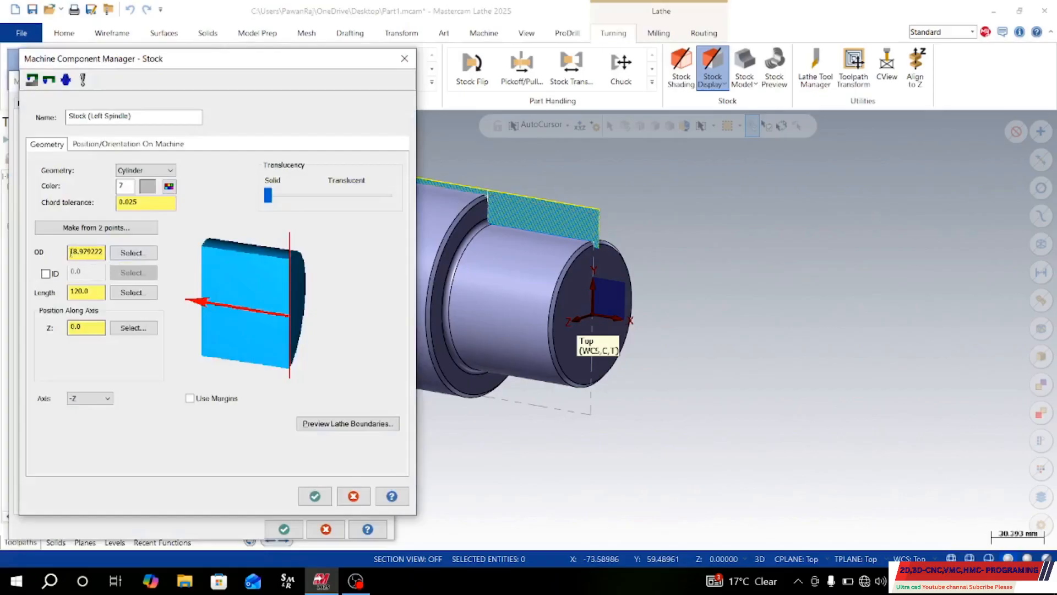
left_click_drag(70, 253, 130, 262)
type("20")
left_click(315, 496)
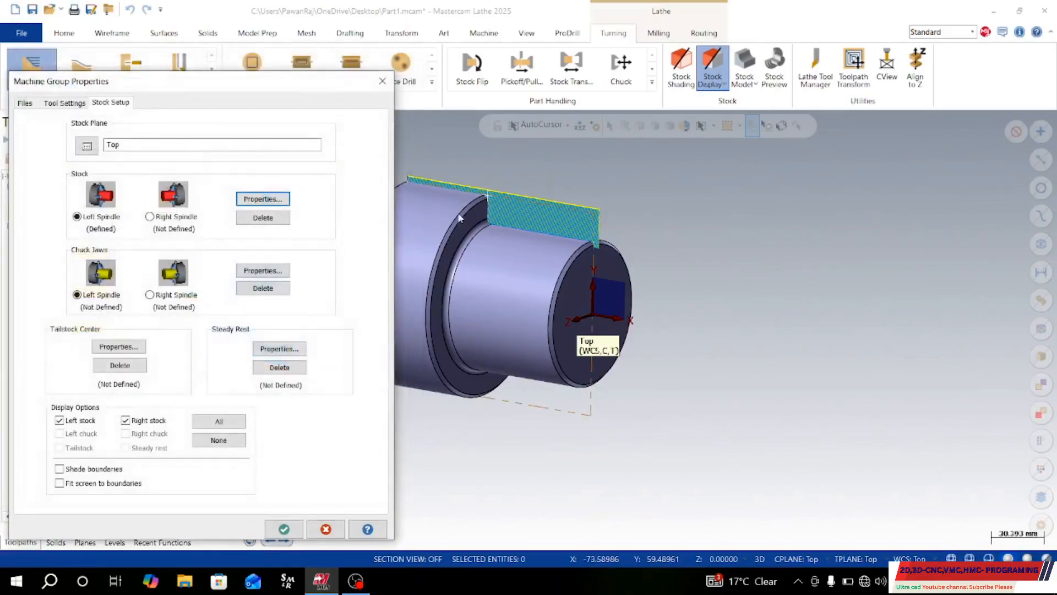
Enlarge the left spindle stock's OD beyond the shaft's larger diameter and accept the stock setup.
left_click(264, 199)
left_click(97, 254)
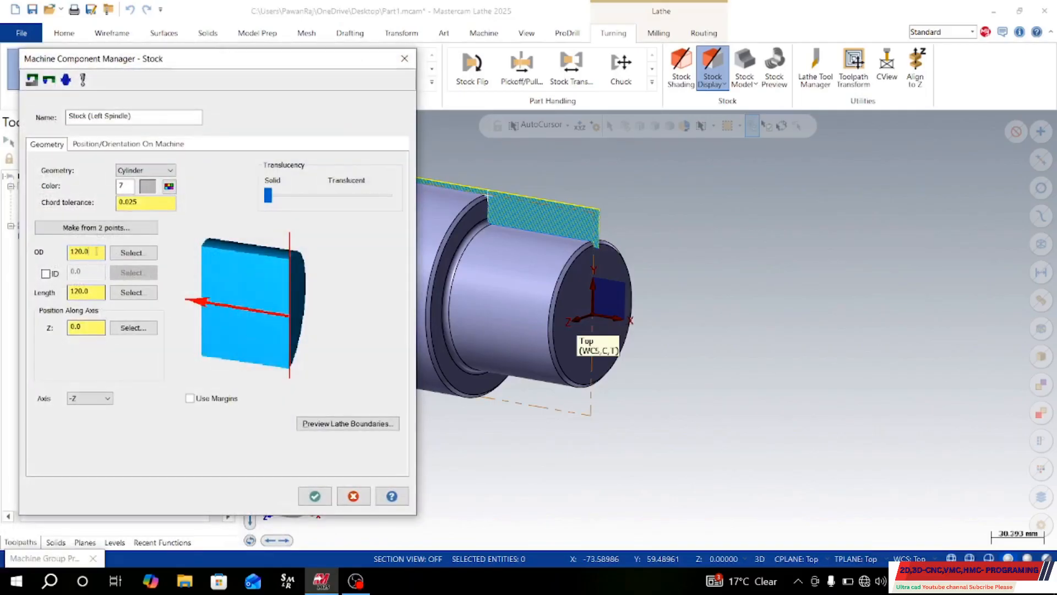
left_click_drag(96, 252, 41, 249)
type("13")
left_click(314, 496)
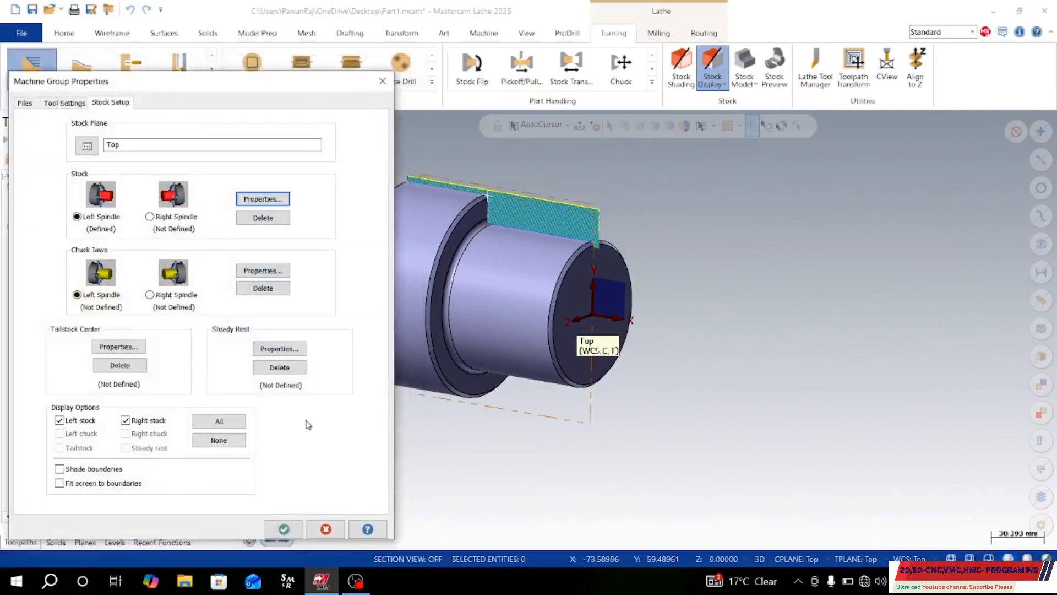
left_click(278, 528)
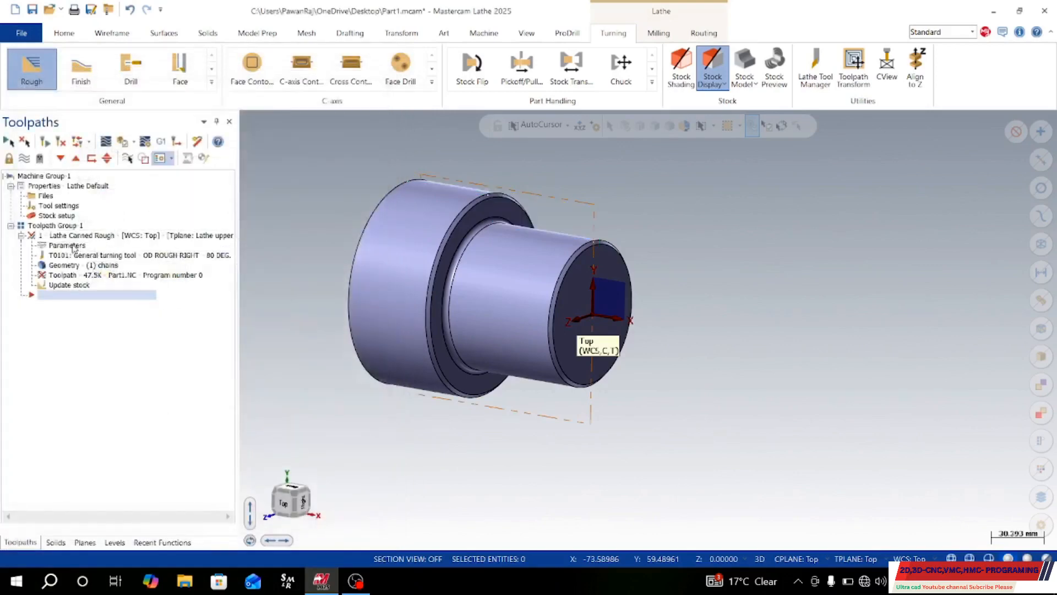
Regenerate the canned rough operation with the larger-diameter stock, check its backplot and start its simulation.
left_click(61, 275)
left_click(170, 309)
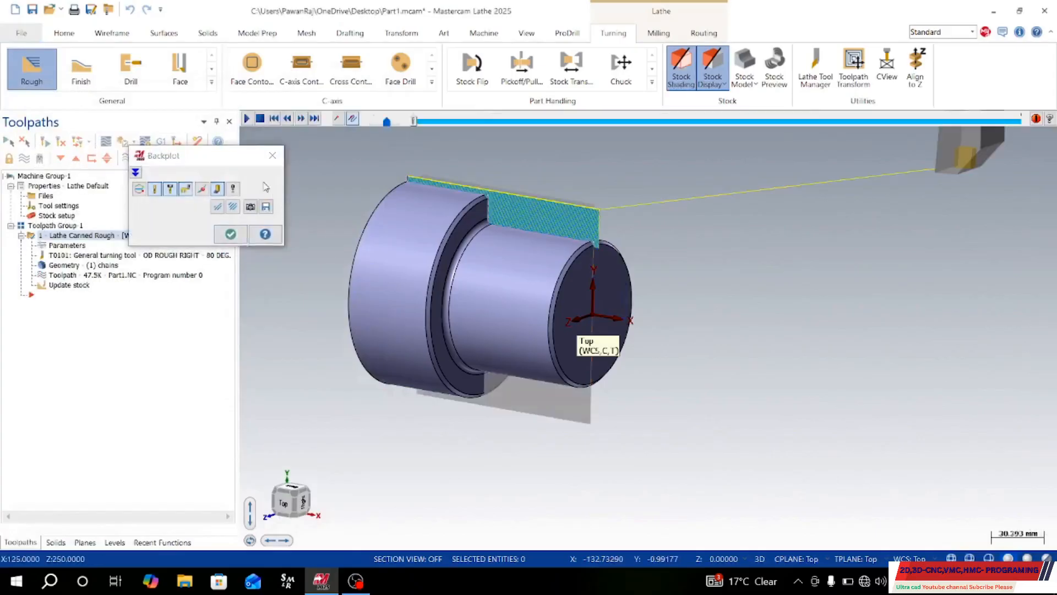
left_click(231, 234)
left_click(122, 142)
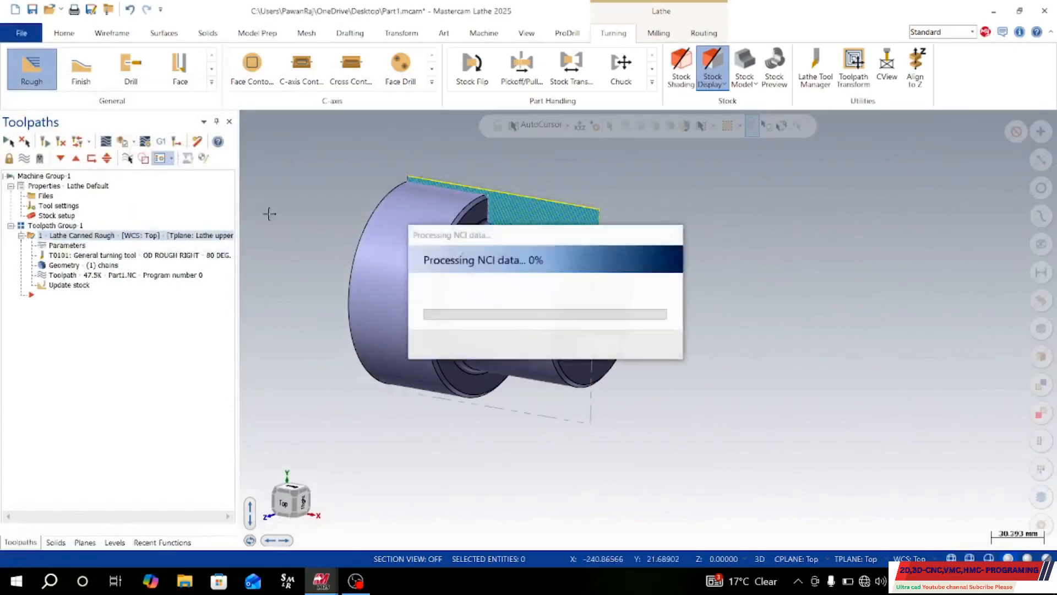
Play the canned rough simulation through to the end on the larger-diameter stock.
scroll(295, 203, "up", 2)
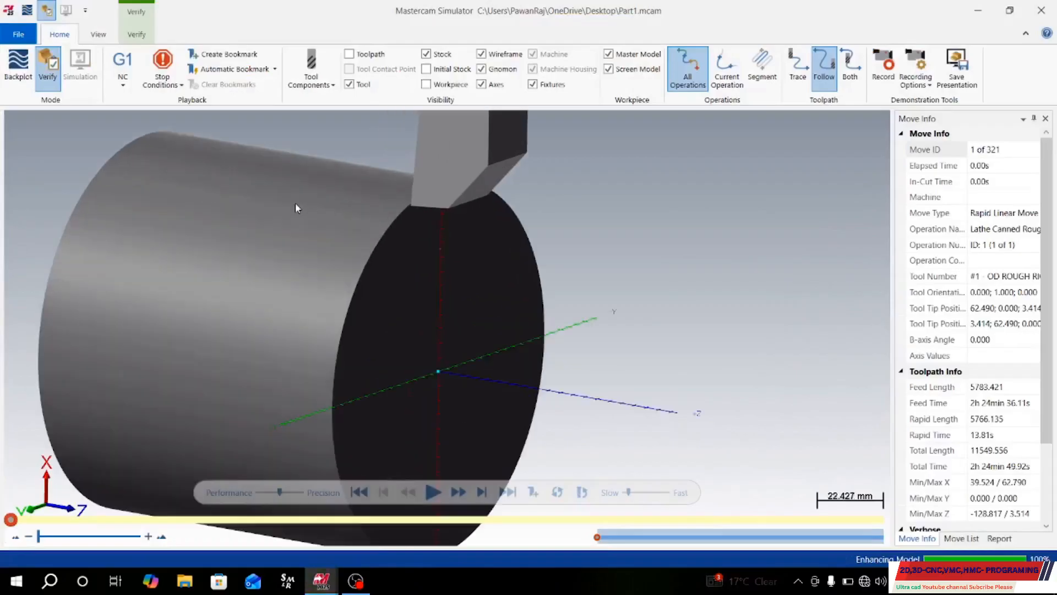
scroll(295, 204, "down", 5)
scroll(294, 202, "up", 2)
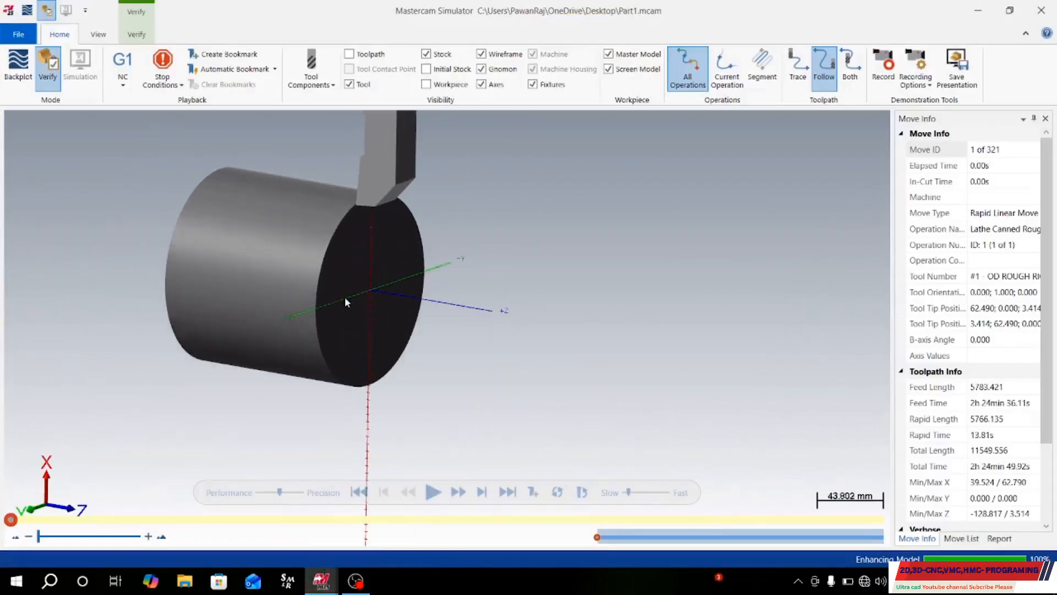
left_click(434, 492)
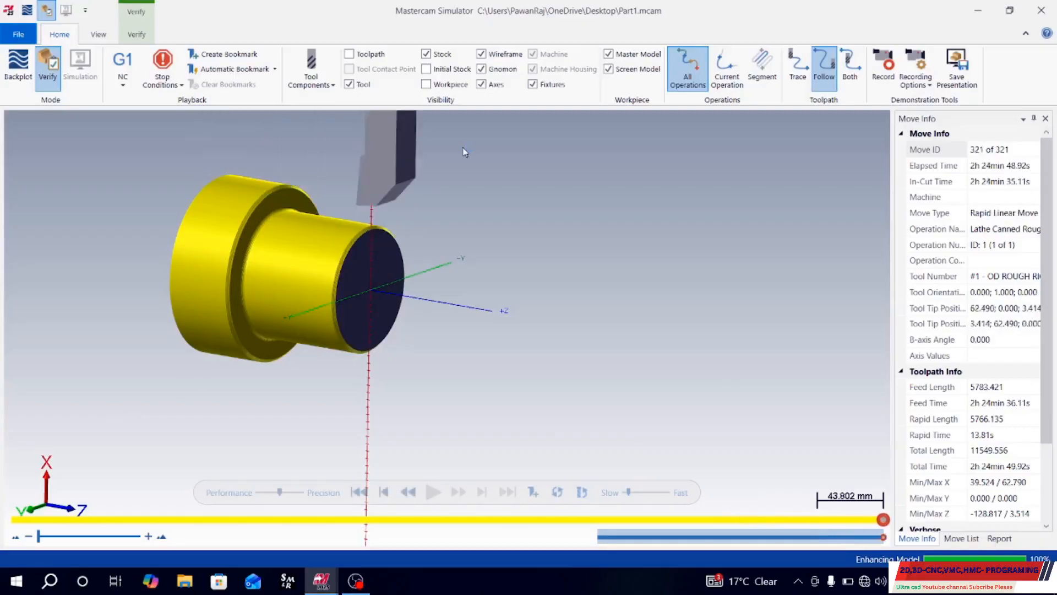
Inspect the turned shoulder, fillet and end face of the simulated shaft up close and close the simulator.
scroll(248, 232, "up", 10)
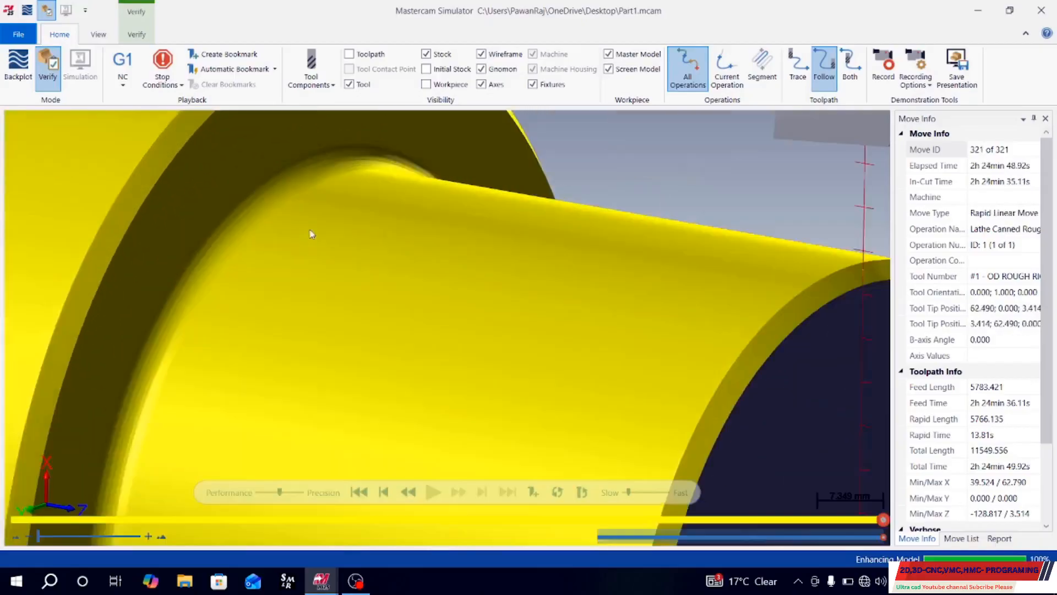
scroll(219, 236, "down", 5)
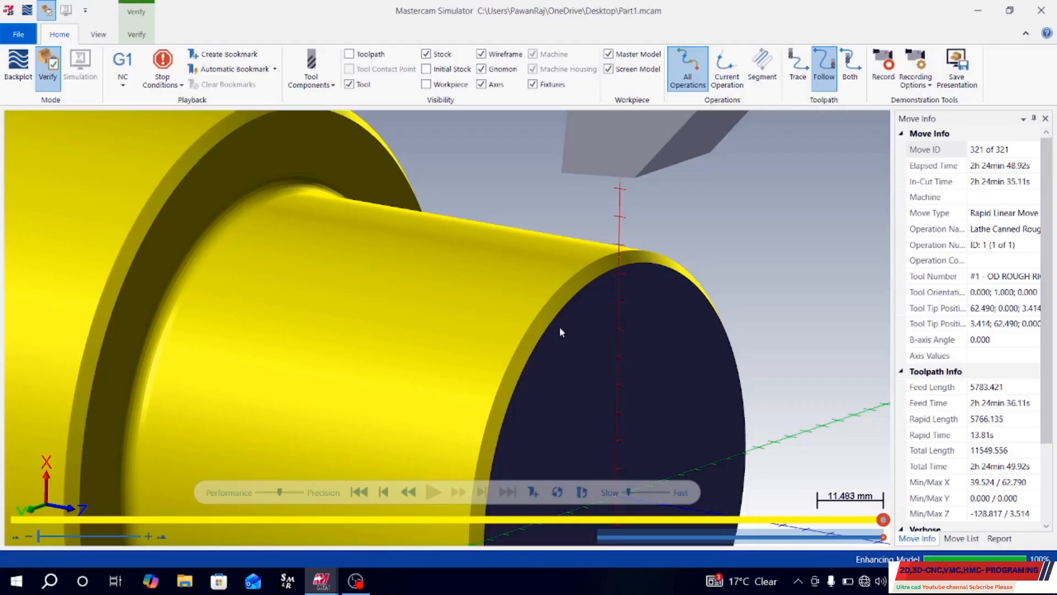
scroll(559, 332, "down", 5)
scroll(485, 292, "up", 2)
scroll(488, 300, "down", 4)
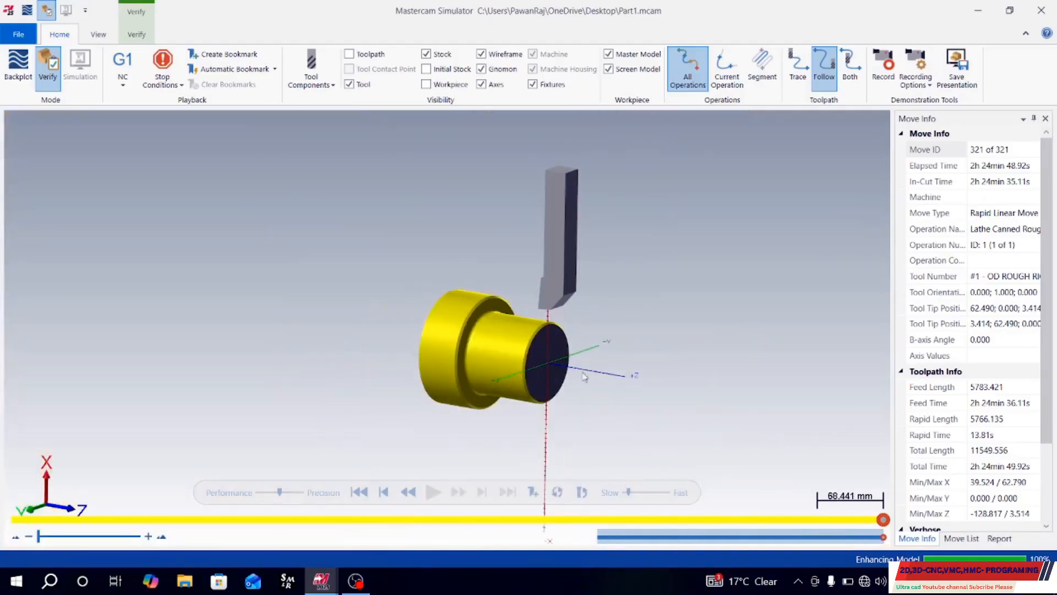
scroll(590, 383, "up", 4)
scroll(502, 313, "down", 3)
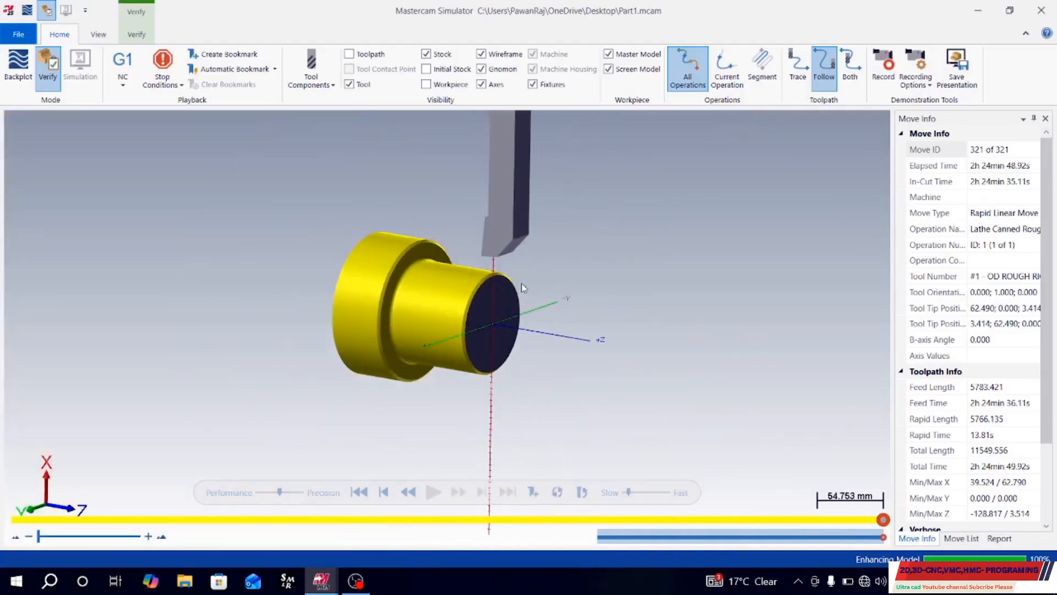
mouse_move(550, 304)
middle_mouse_down()
mouse_move(578, 304)
mouse_move(544, 307)
mouse_move(552, 296)
mouse_move(566, 308)
middle_mouse_up()
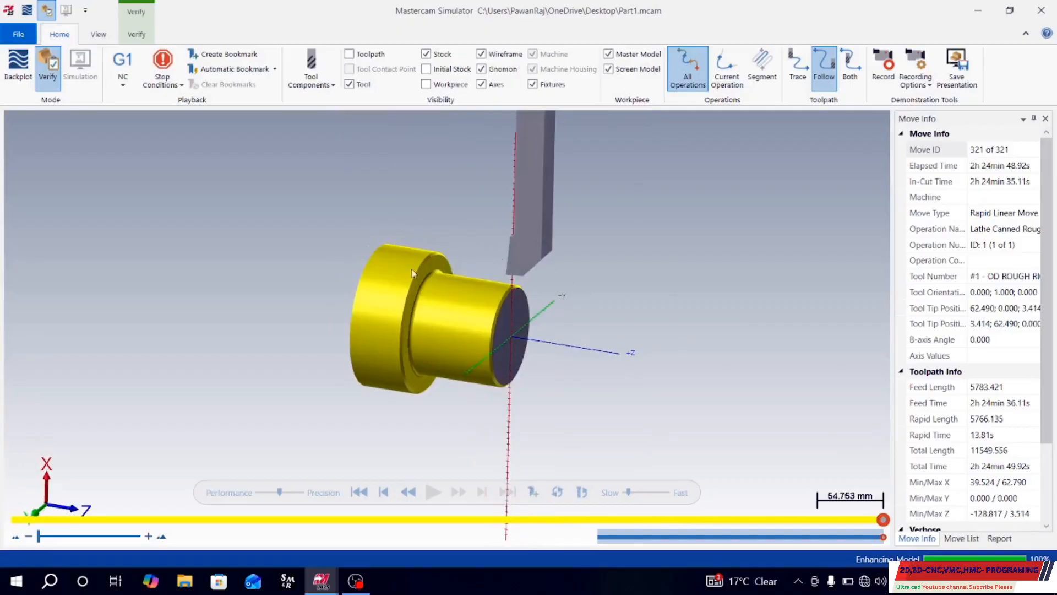
left_click(1041, 10)
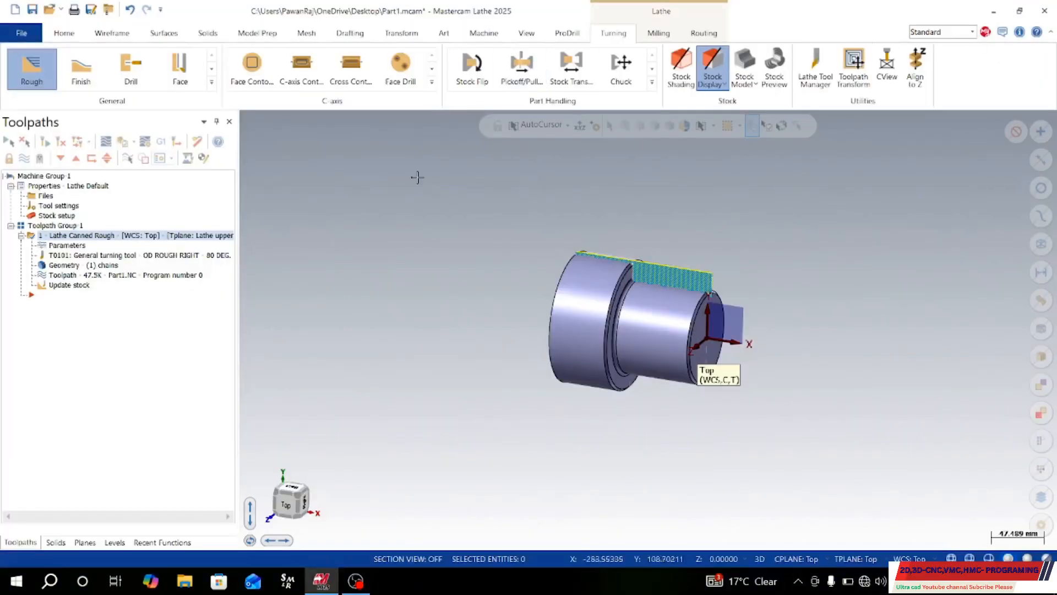
Reopen the canned rough operation's parameters and review its axis combination and spindle origin without changing them.
left_click(62, 246)
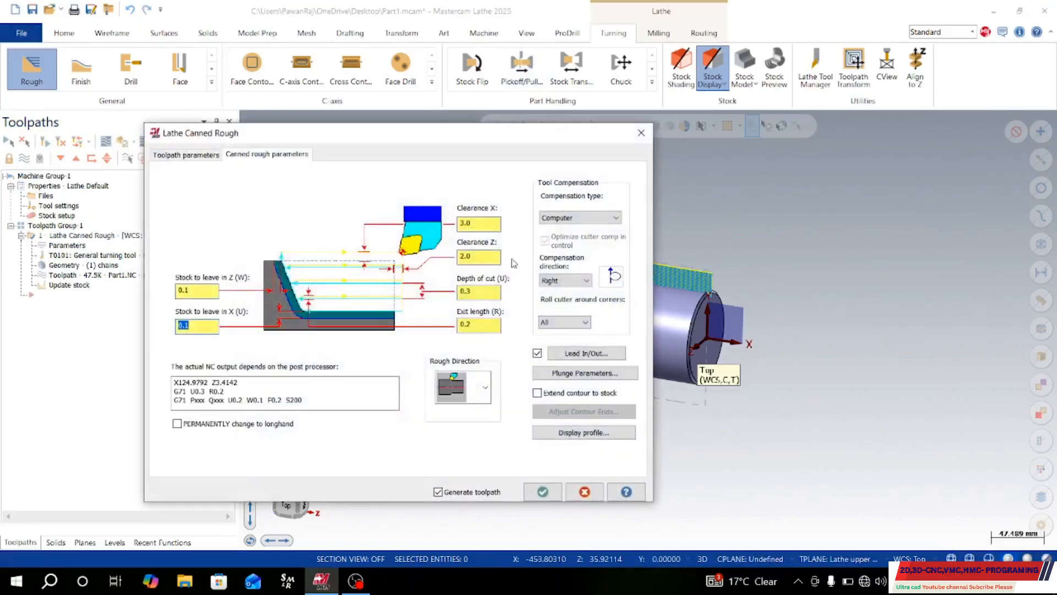
left_click(186, 155)
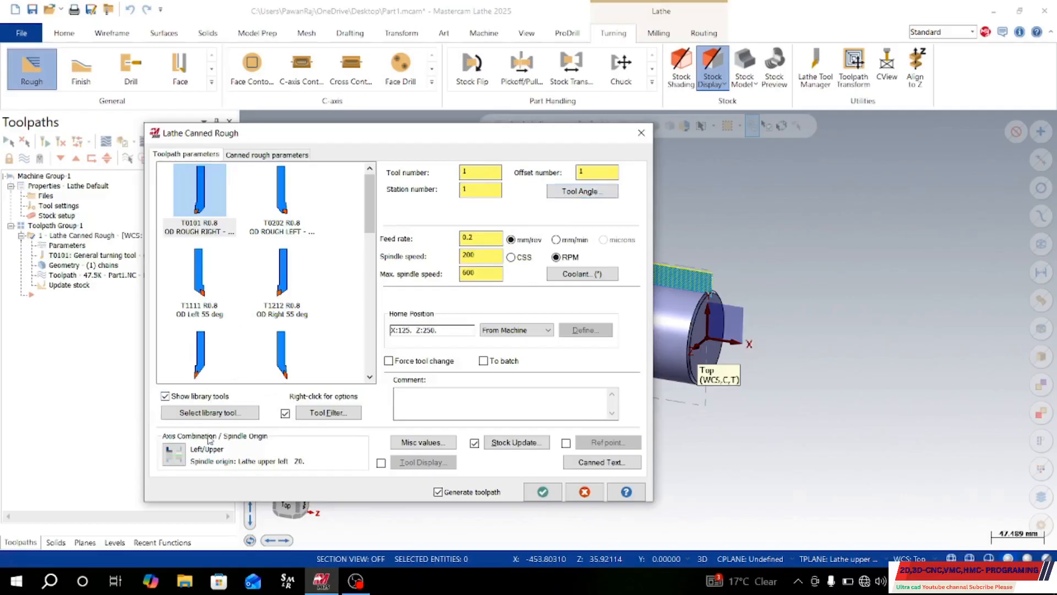
left_click(174, 455)
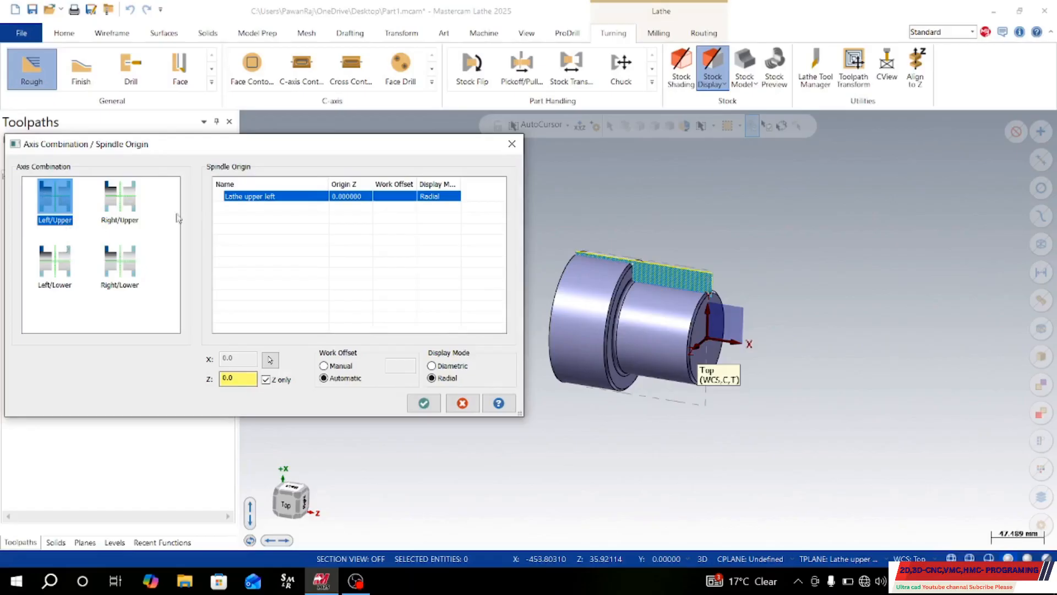
left_click(512, 144)
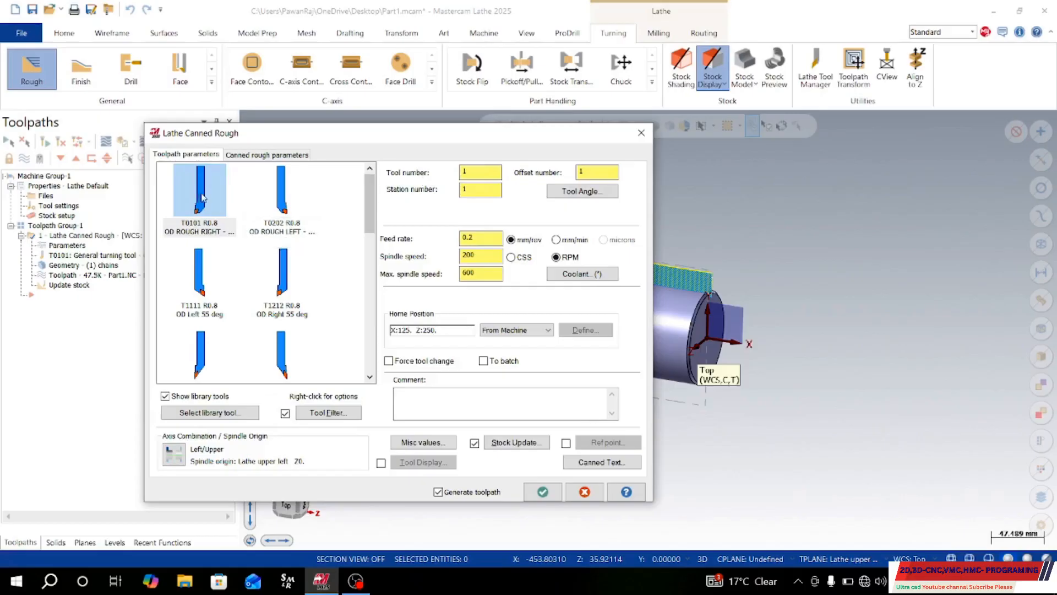
Open the definition of the T0101 OD ROUGH RIGHT tool and preview its drawn insert and holder profile.
right_click(202, 197)
left_click(239, 228)
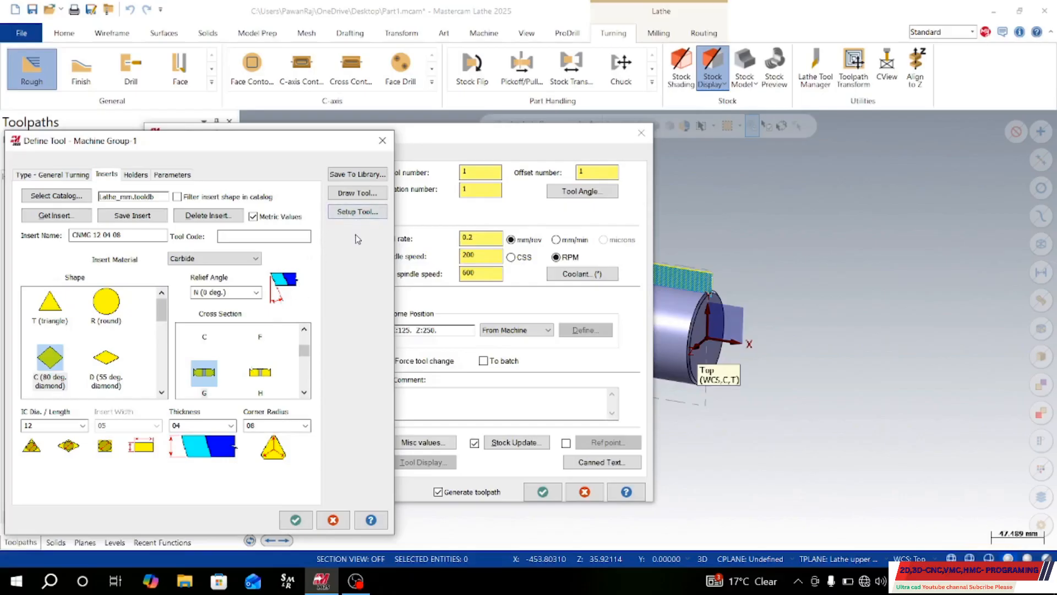
left_click(340, 191)
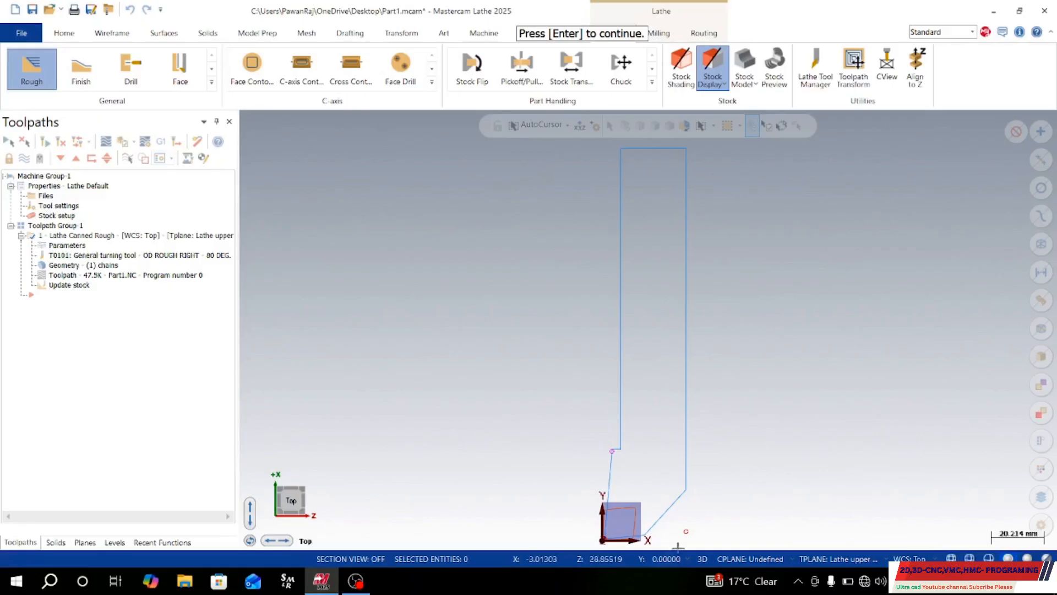
scroll(640, 537, "up", 2)
scroll(636, 512, "down", 2)
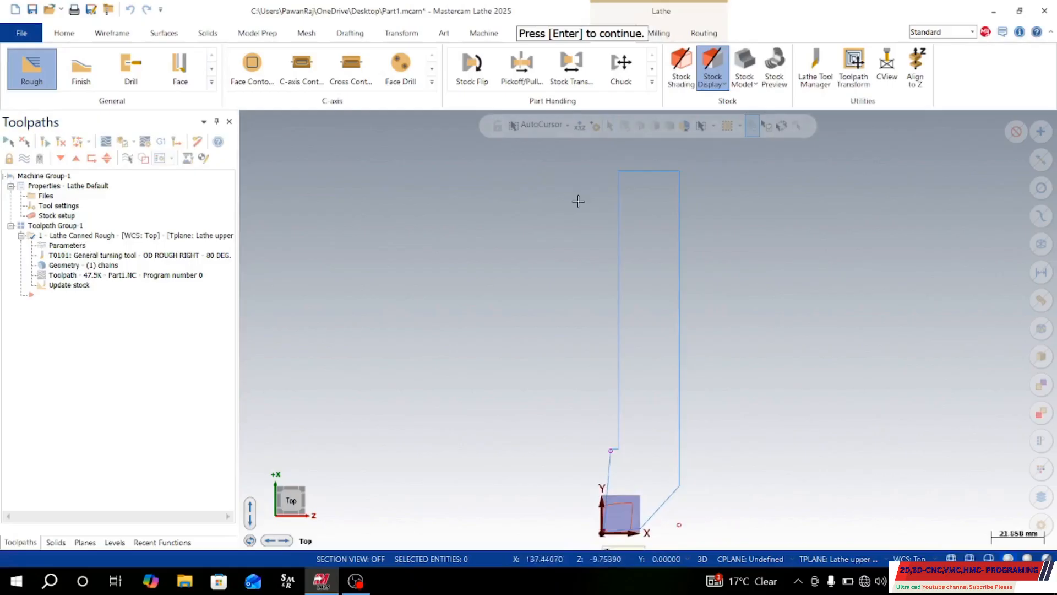
key("Return")
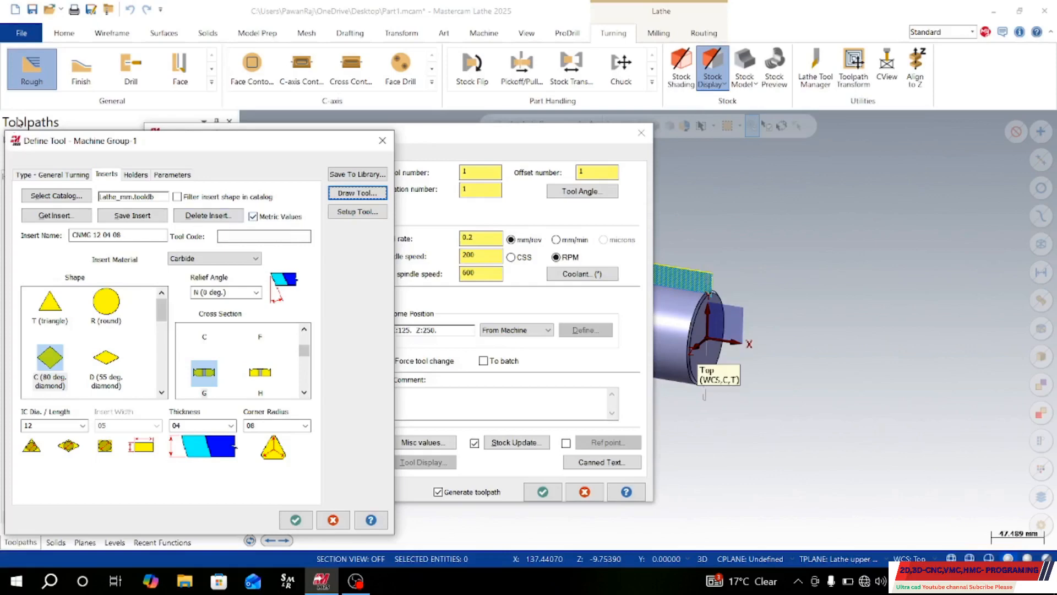
Reselect General Turning as the tool type and browse the available insert catalog files without loading one.
left_click(72, 177)
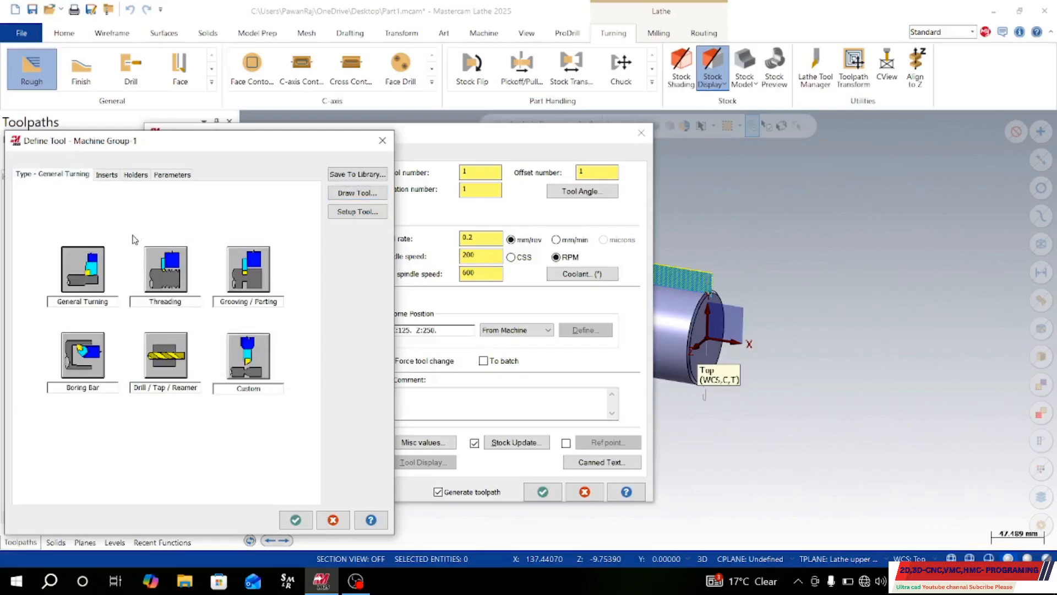
left_click(76, 275)
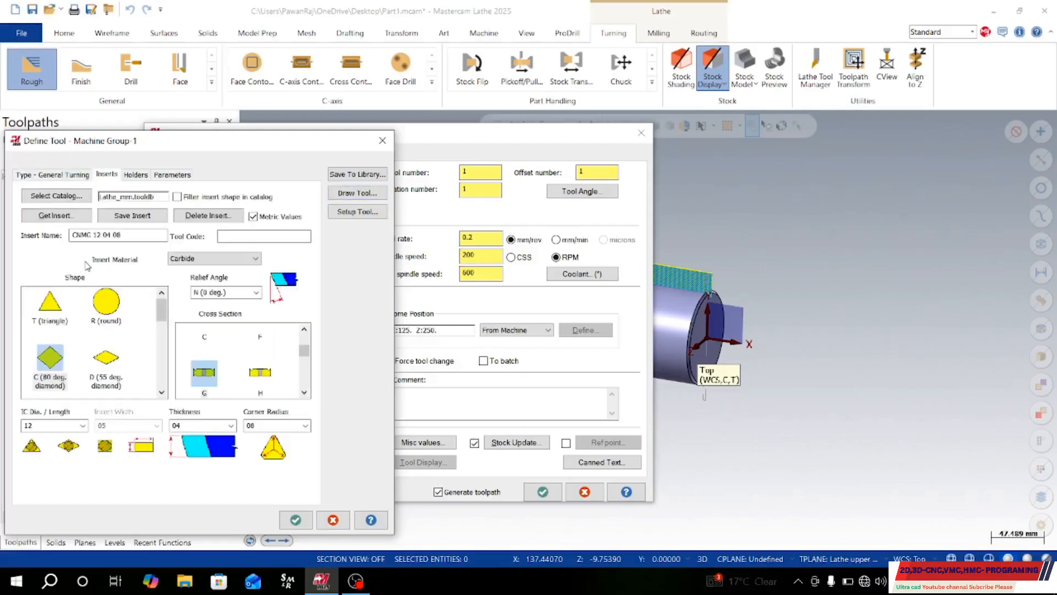
left_click(82, 196)
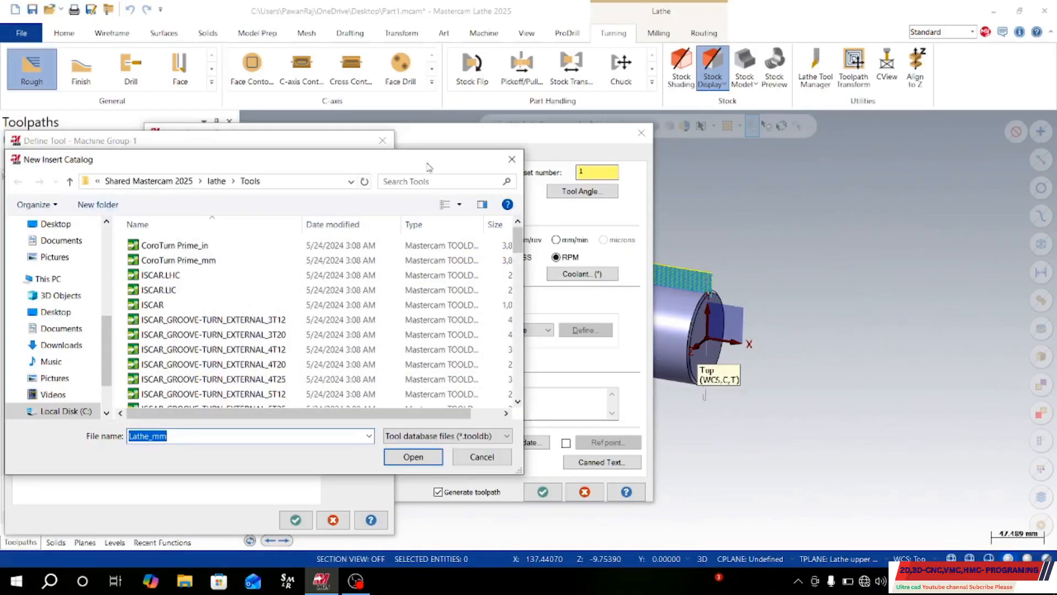
scroll(342, 330, "down", 5)
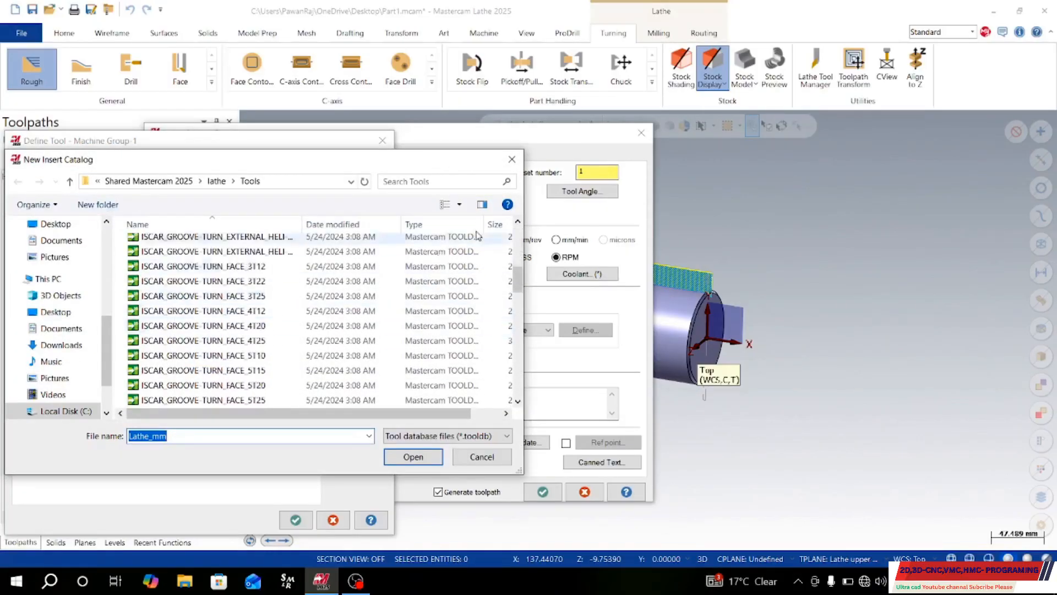
left_click(512, 159)
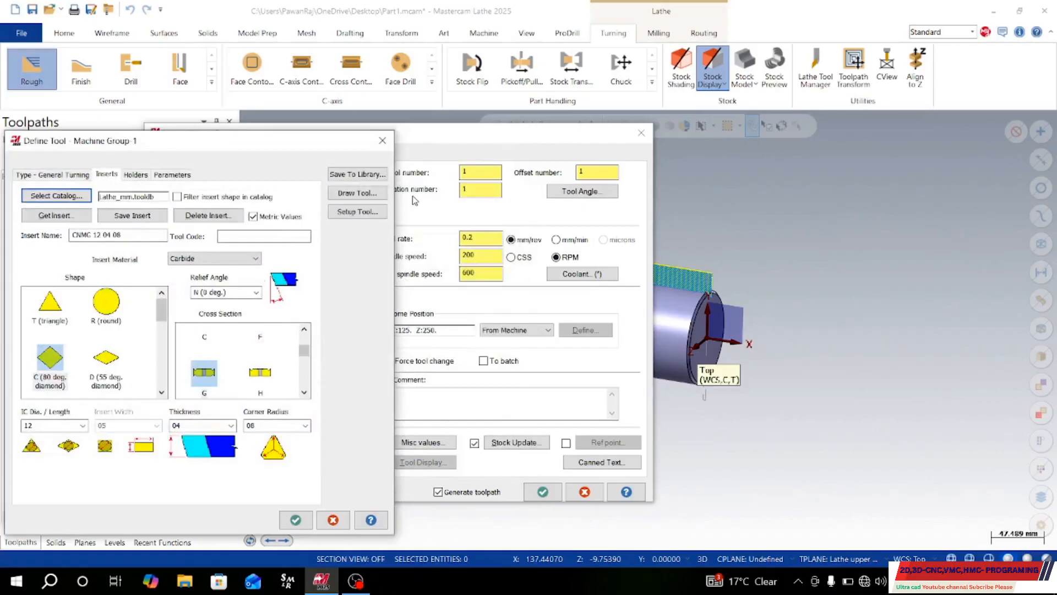
Compare the K and L holder styles and choose the L (-5 deg. side clr.) style of the opposite hand.
left_click(136, 175)
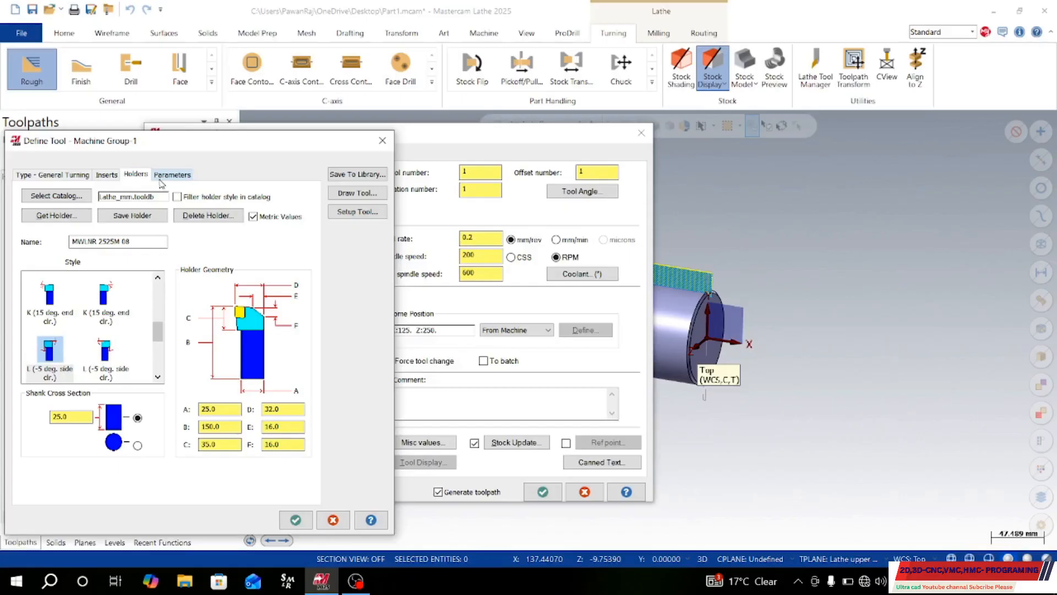
left_click(49, 308)
left_click(105, 300)
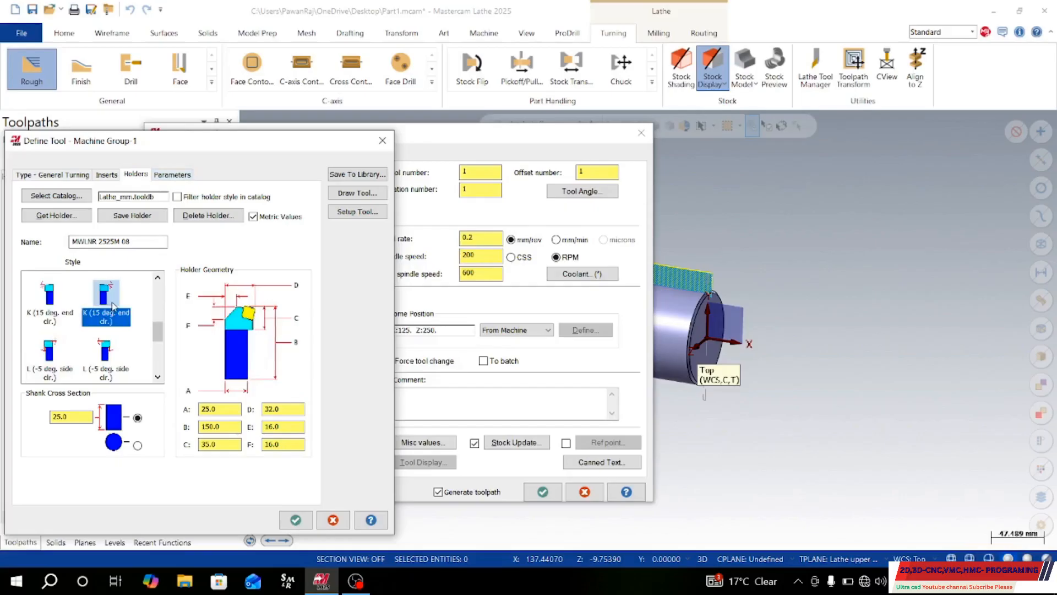
left_click(55, 352)
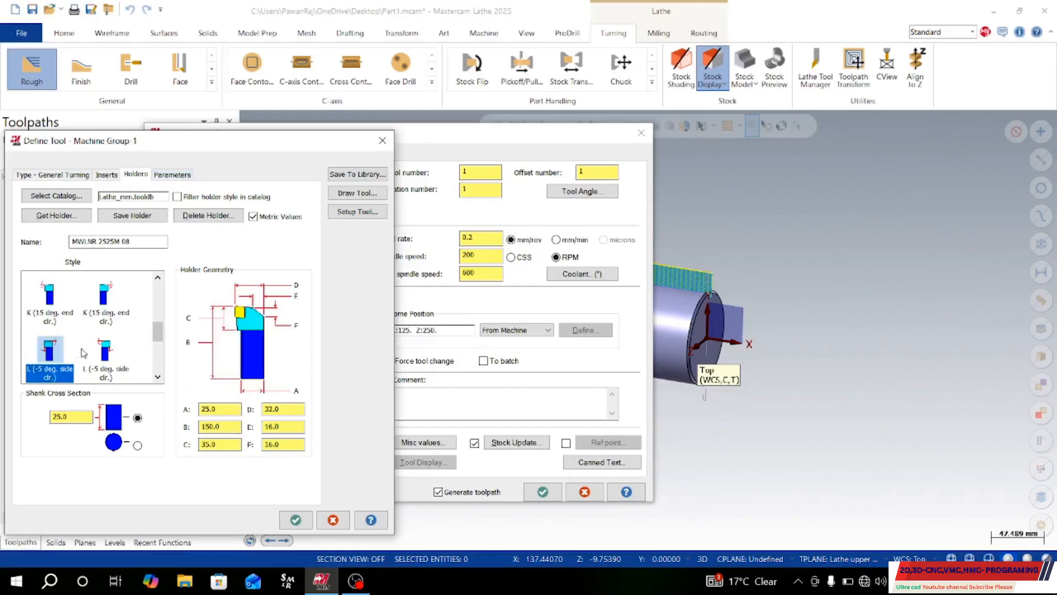
left_click(108, 352)
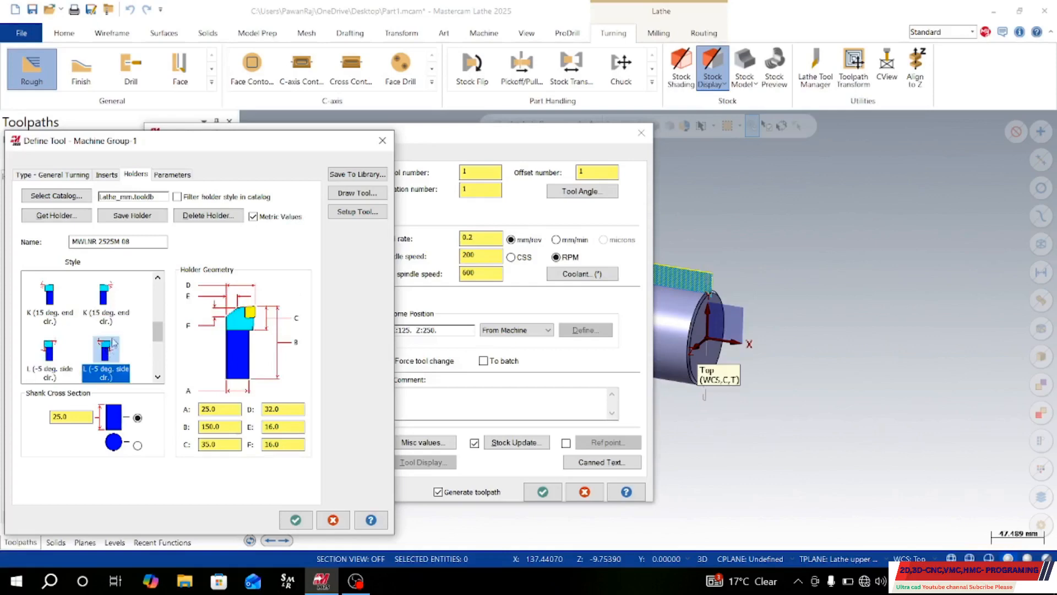
left_click(112, 312)
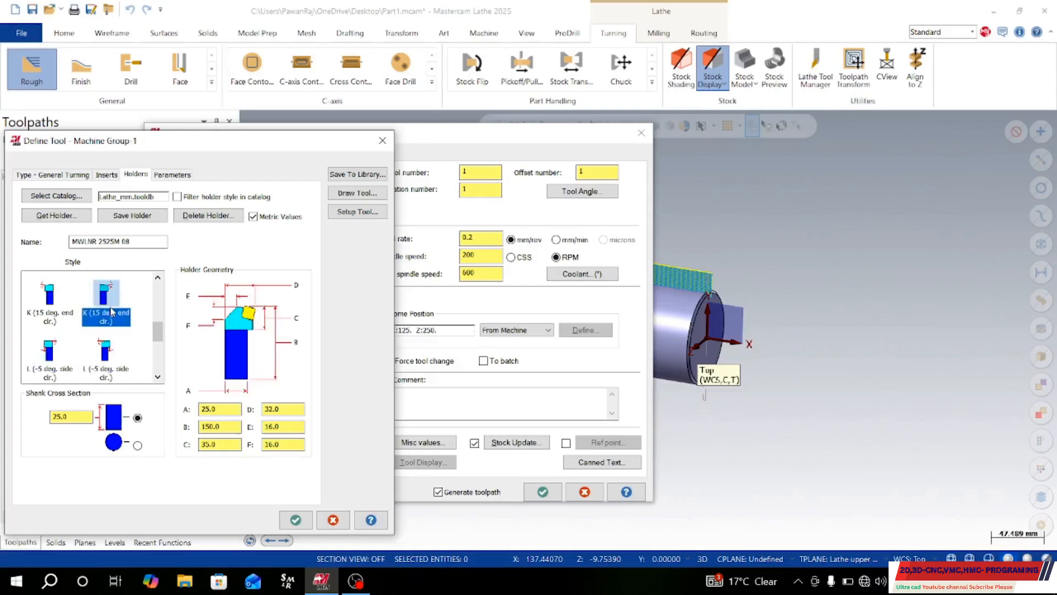
left_click(111, 343)
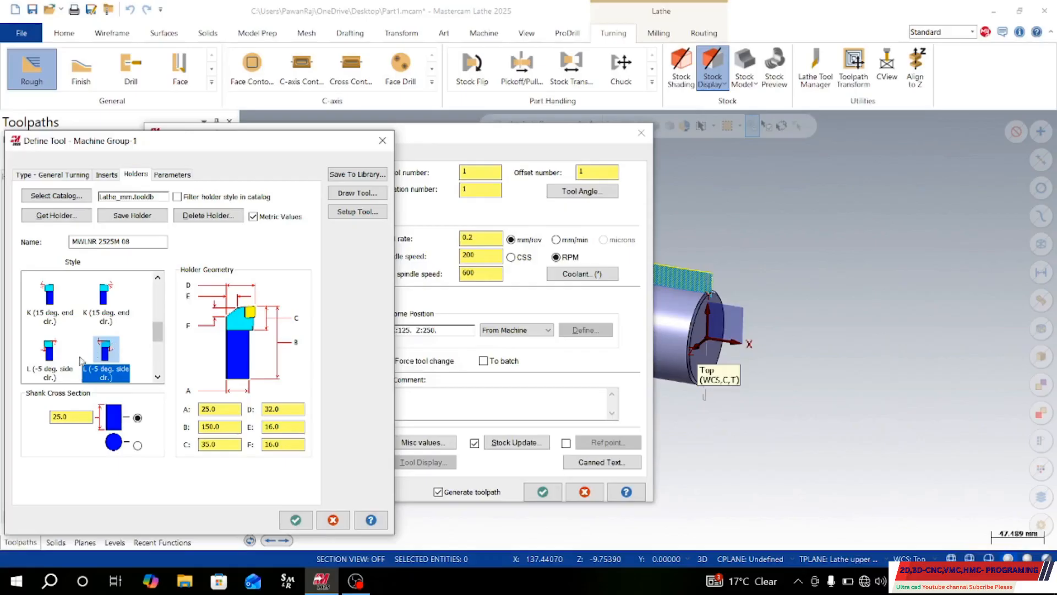
Try the round shank cross section for the holder and switch back to the square one.
left_click(138, 444)
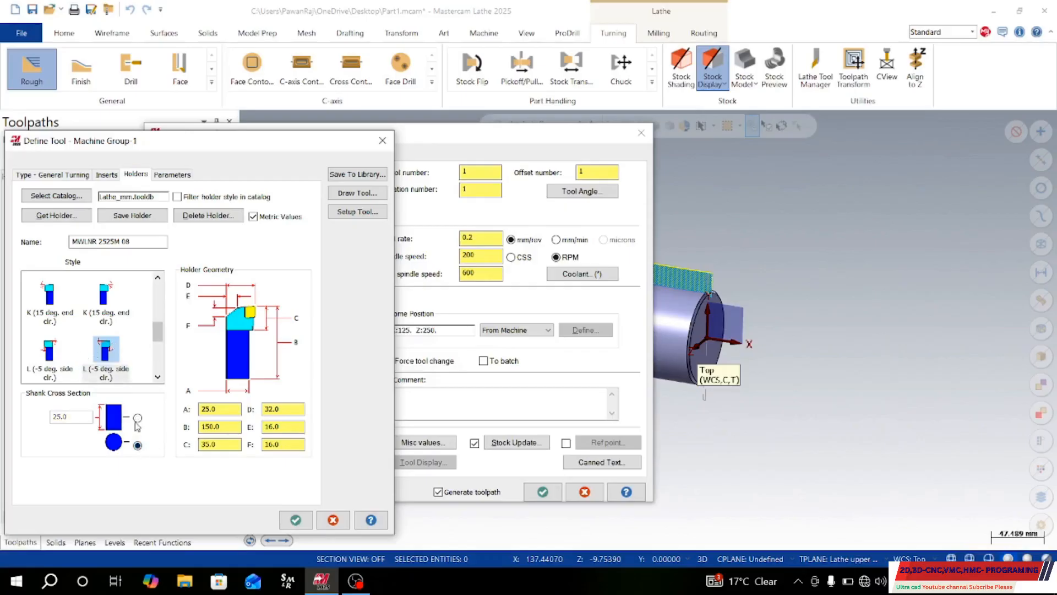
left_click(138, 418)
left_click(137, 445)
left_click(137, 419)
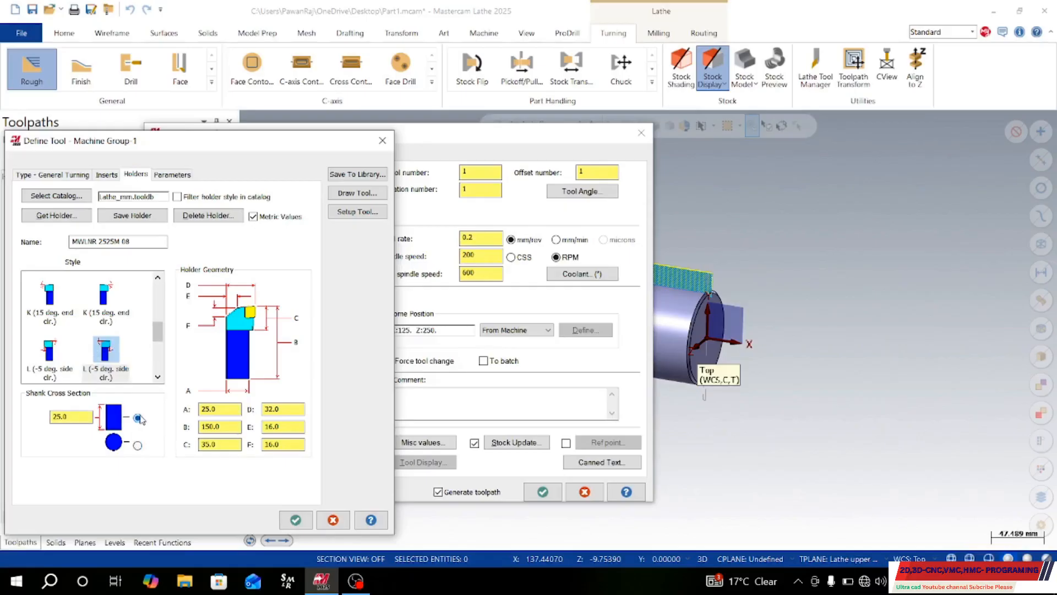
Review the tool's default cutting parameters, accept its tool clearance settings and confirm the tool definition.
left_click(174, 175)
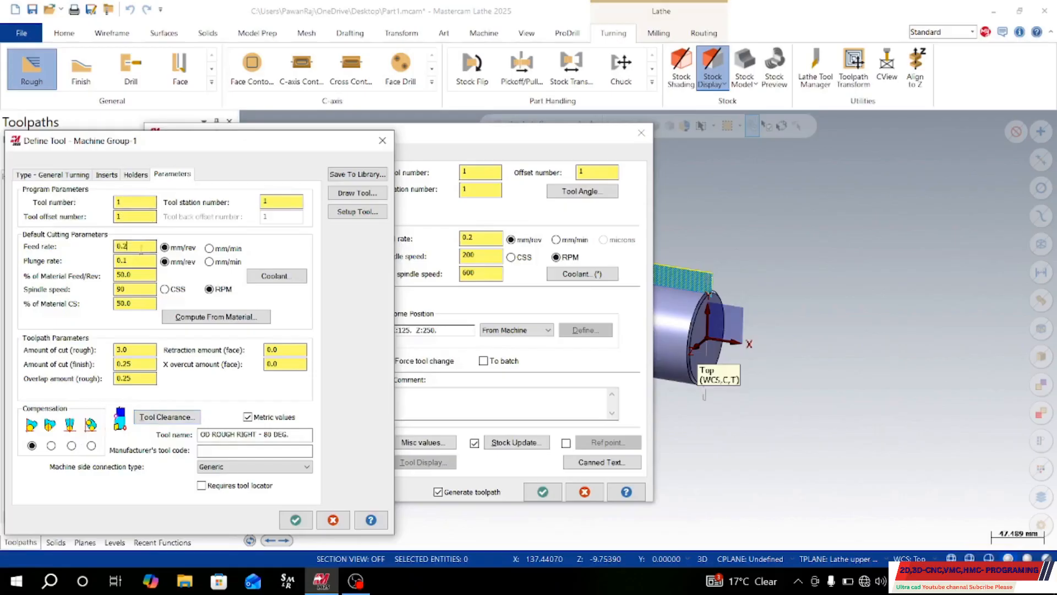
left_click(125, 261)
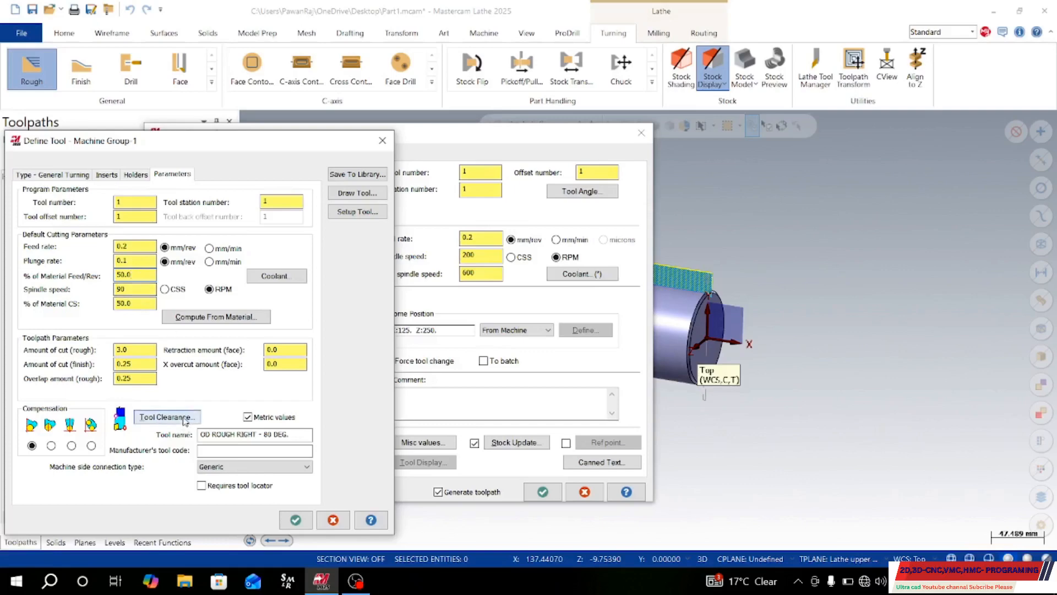
left_click(185, 418)
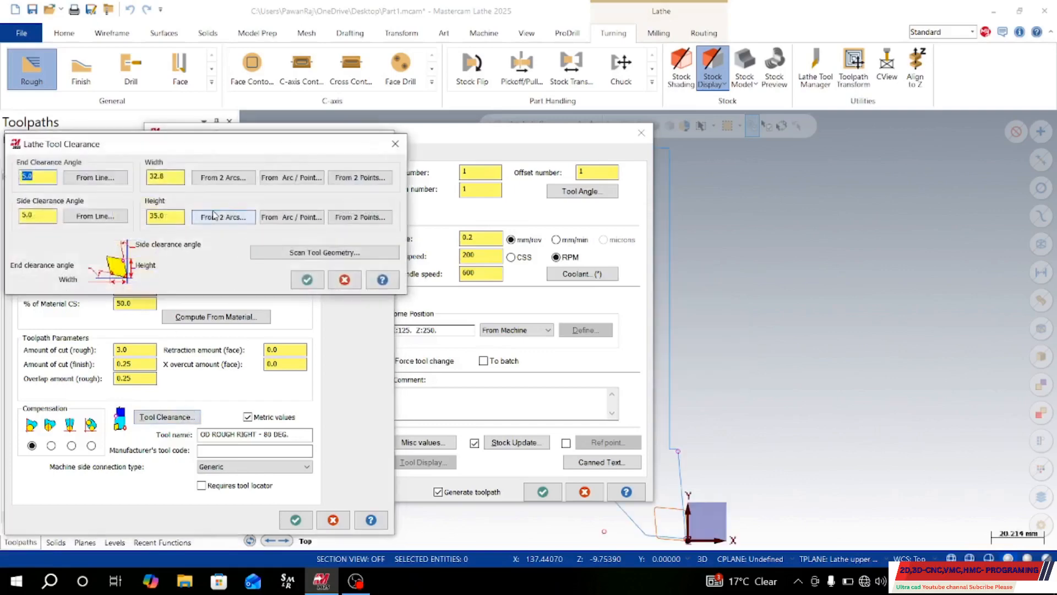
left_click(307, 279)
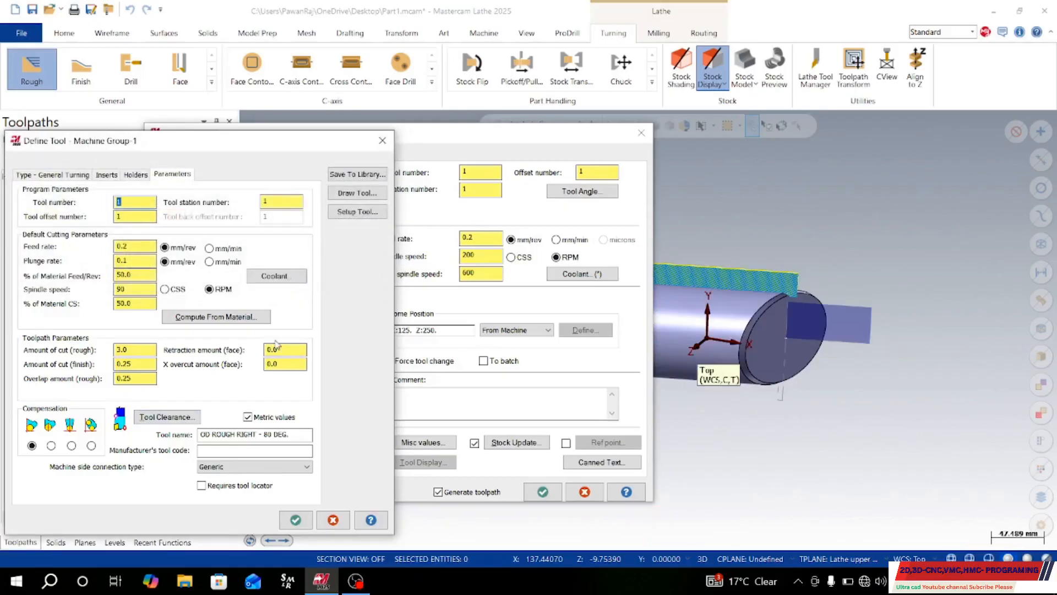
left_click(296, 520)
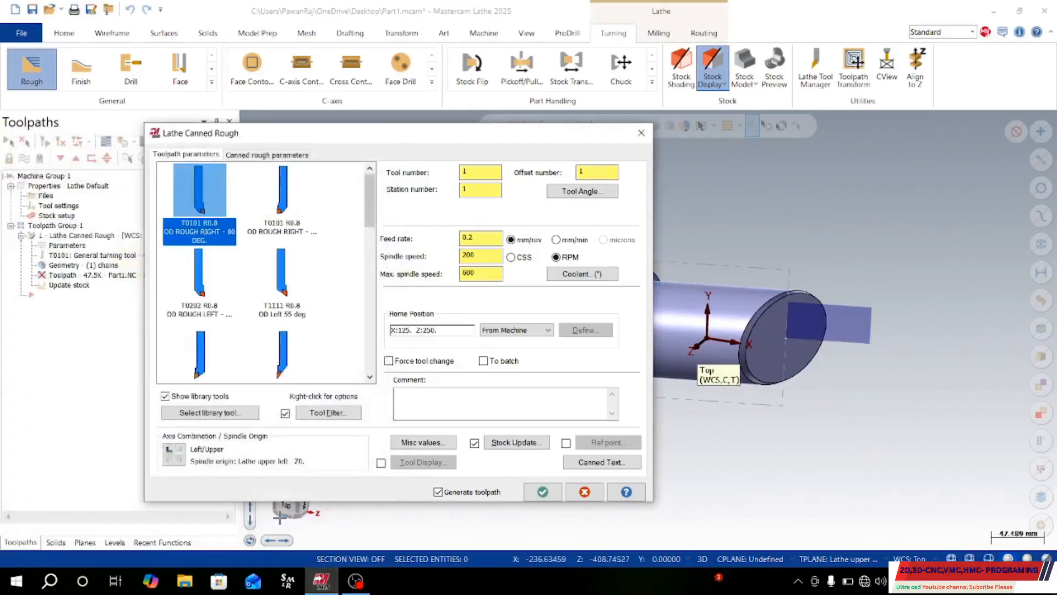
Accept the canned rough settings to regenerate the toolpath with the redefined holder.
left_click(554, 492)
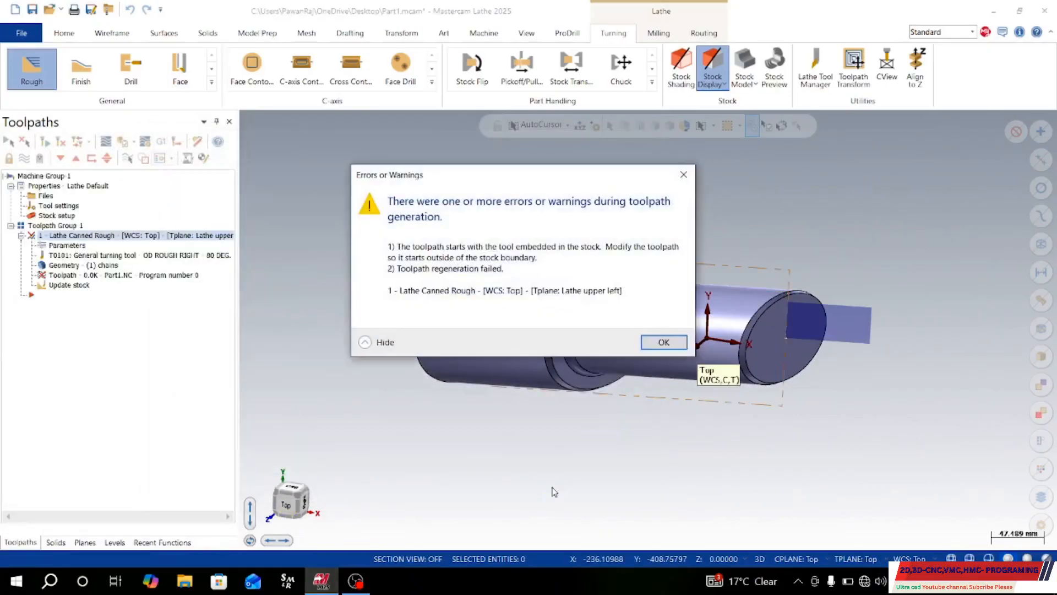
left_click(655, 345)
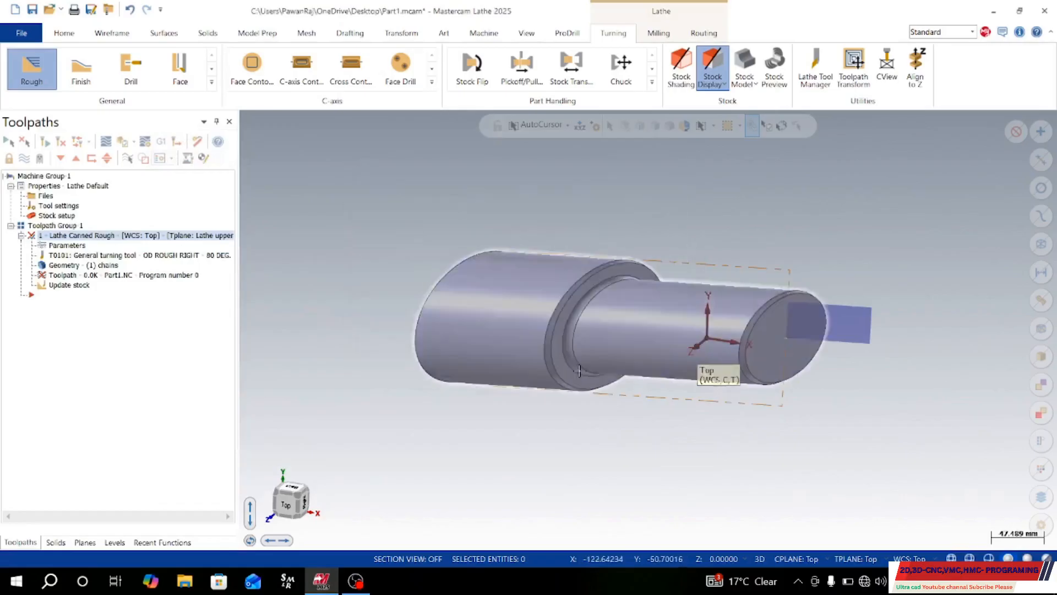
middle_click_drag(578, 377, 566, 399)
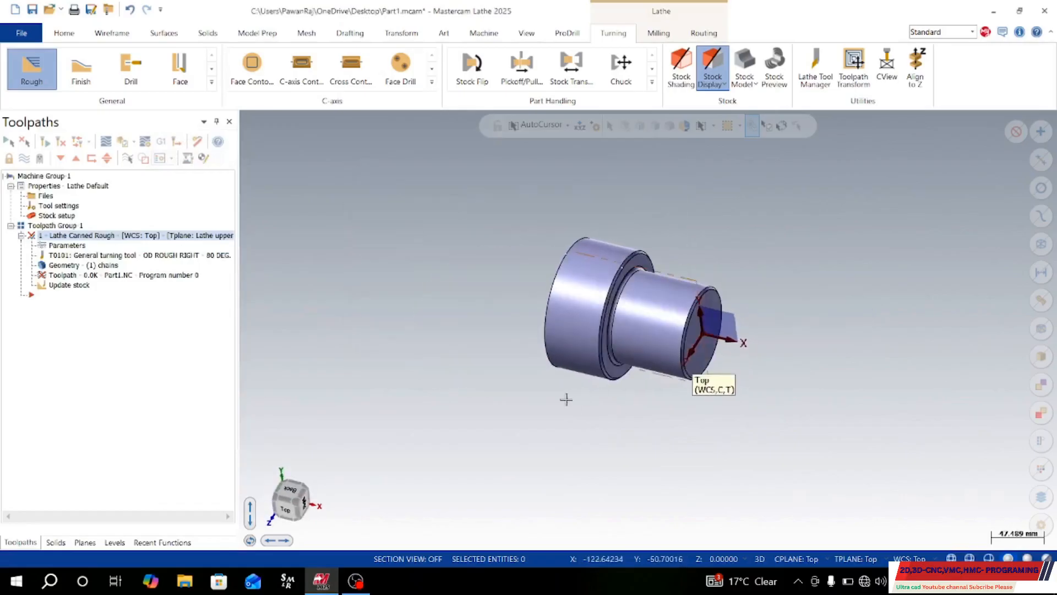
Try to simulate the canned rough toolpath with the current holder style.
left_click(89, 275)
left_click(170, 310)
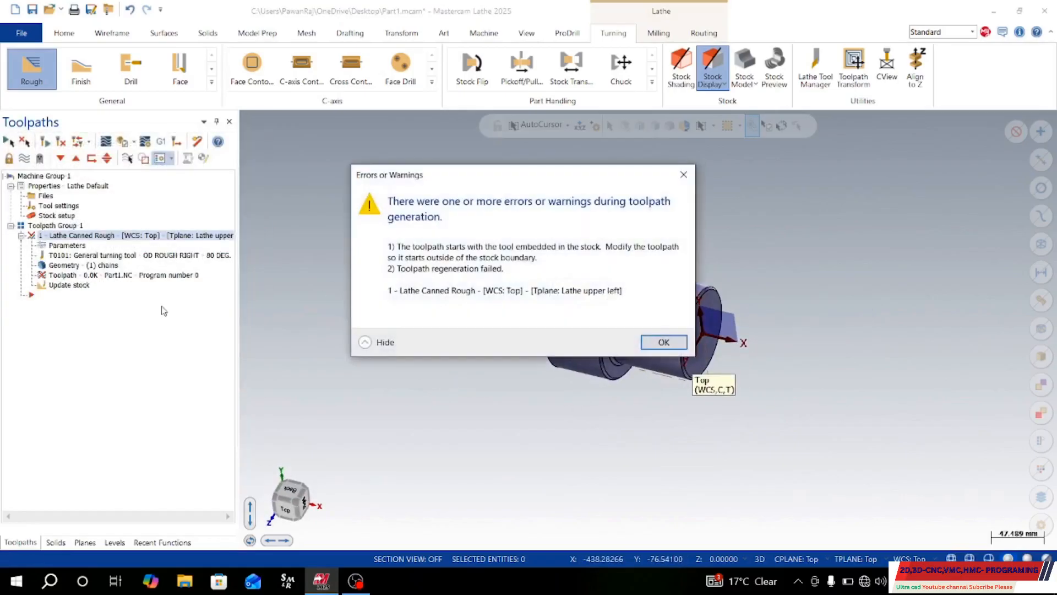
left_click(682, 345)
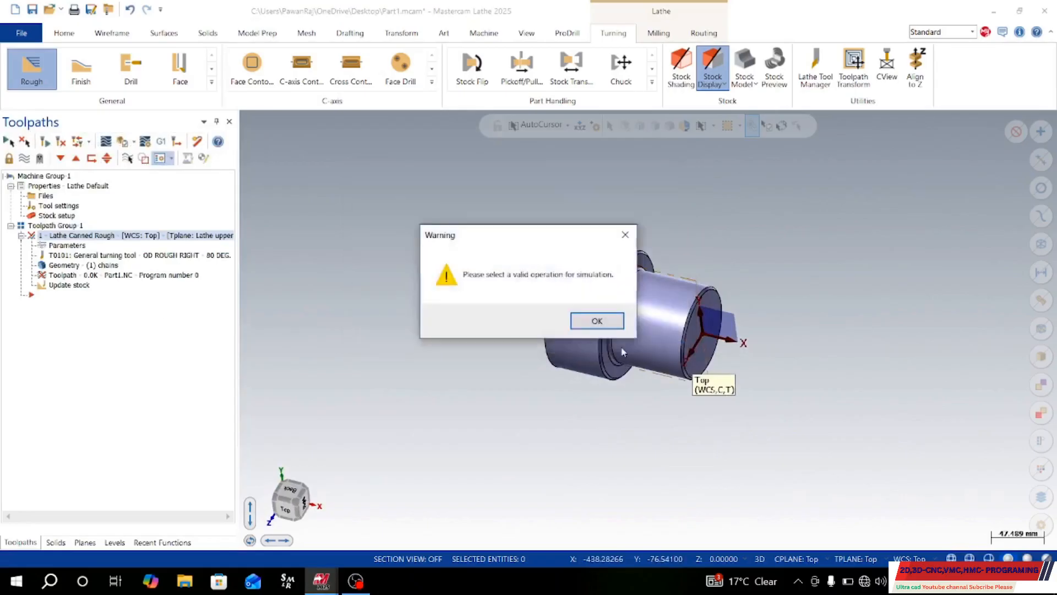
left_click(591, 319)
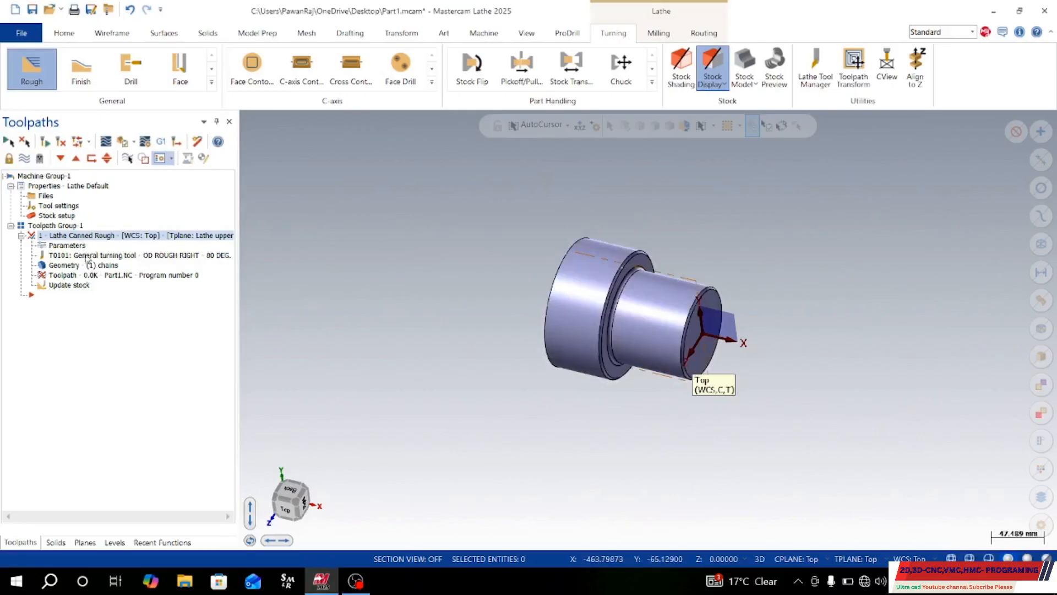
right_click(83, 285)
left_click(291, 297)
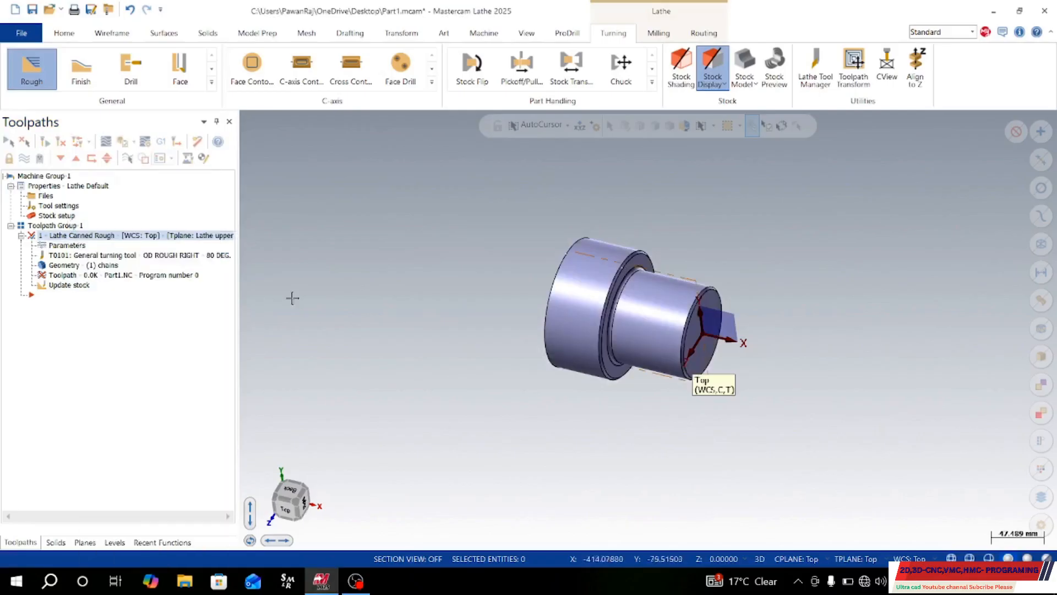
Reopen the roughing tool's definition from the operation parameters and look through the insert catalog files without loading one.
left_click(67, 246)
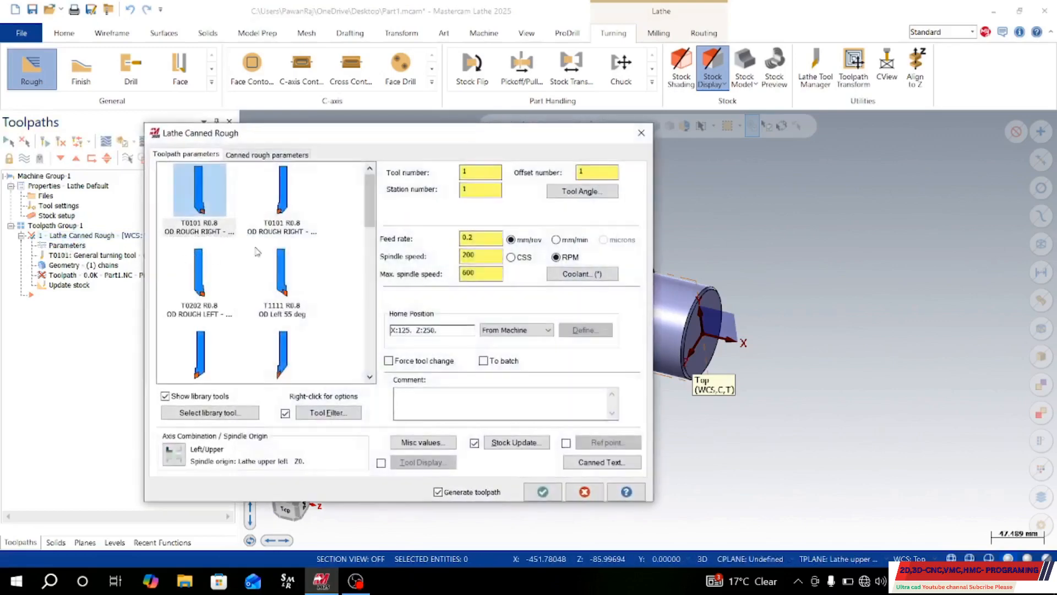
double_click(214, 210)
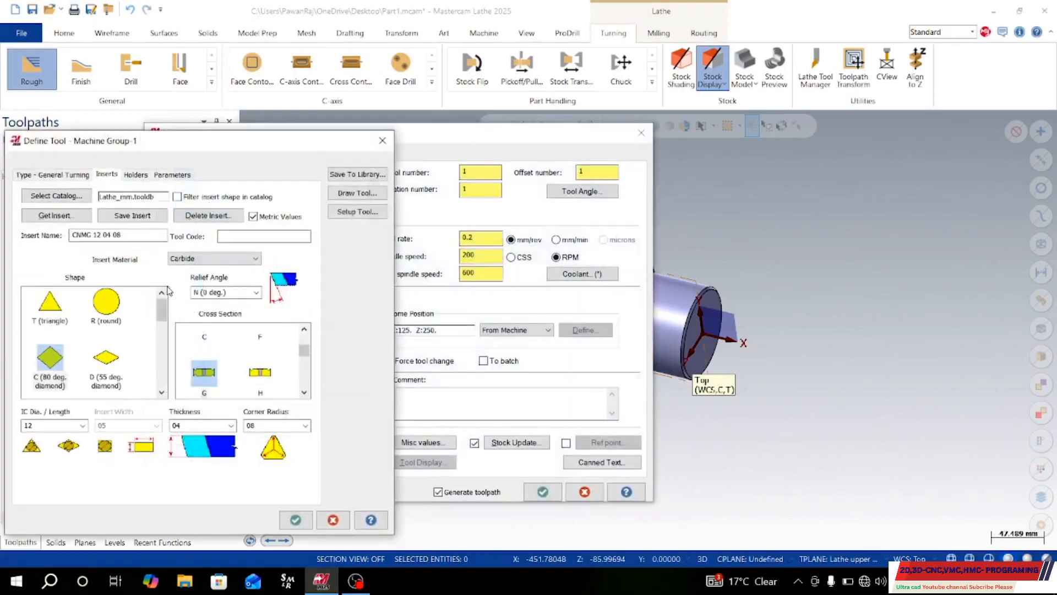
left_click(65, 196)
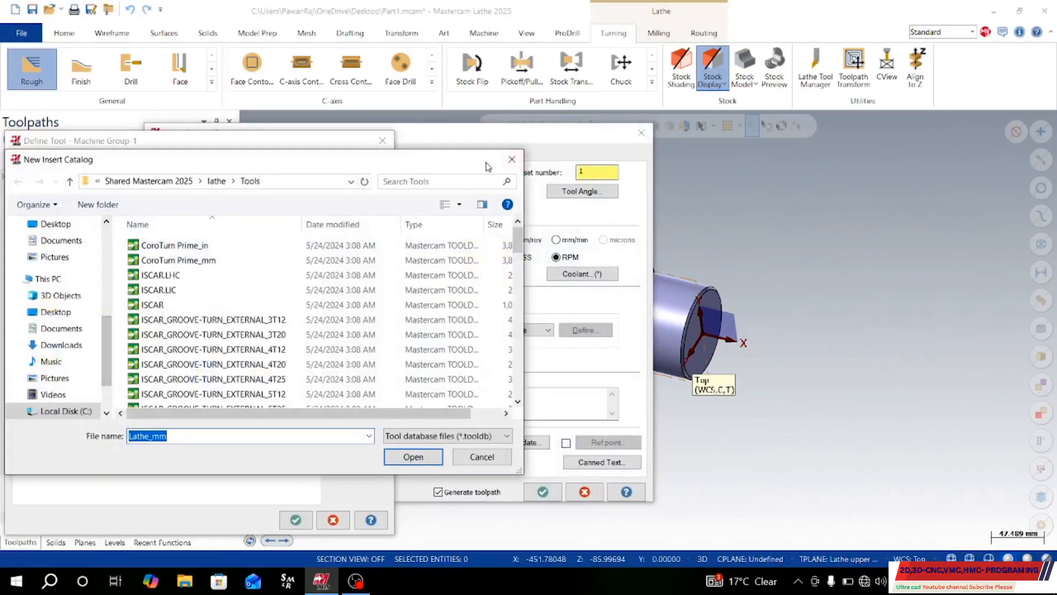
left_click(511, 160)
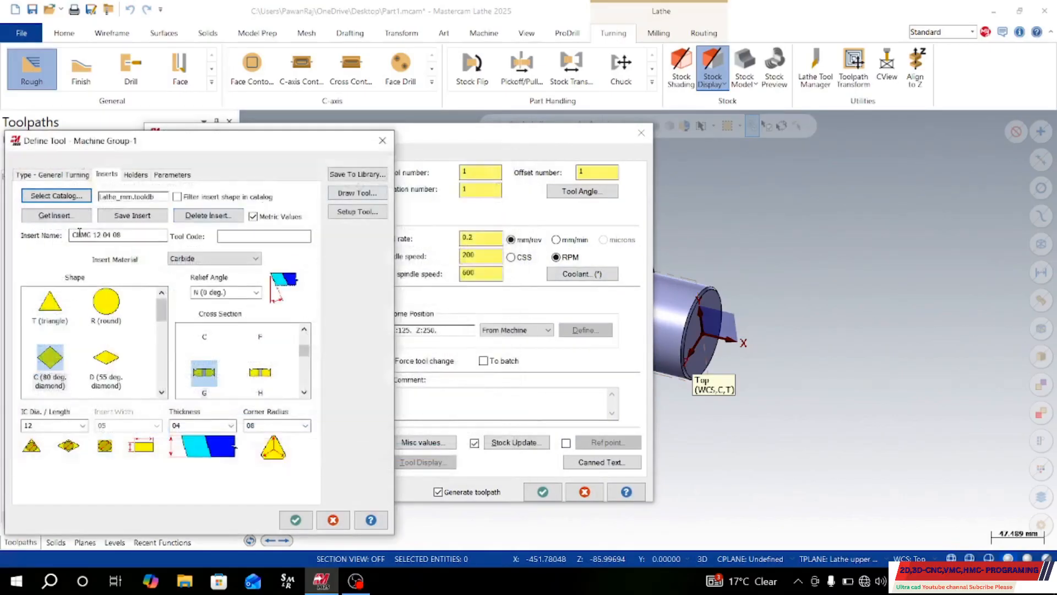
Keep General Turning as the tool type and set the insert material to Cermet.
left_click(65, 175)
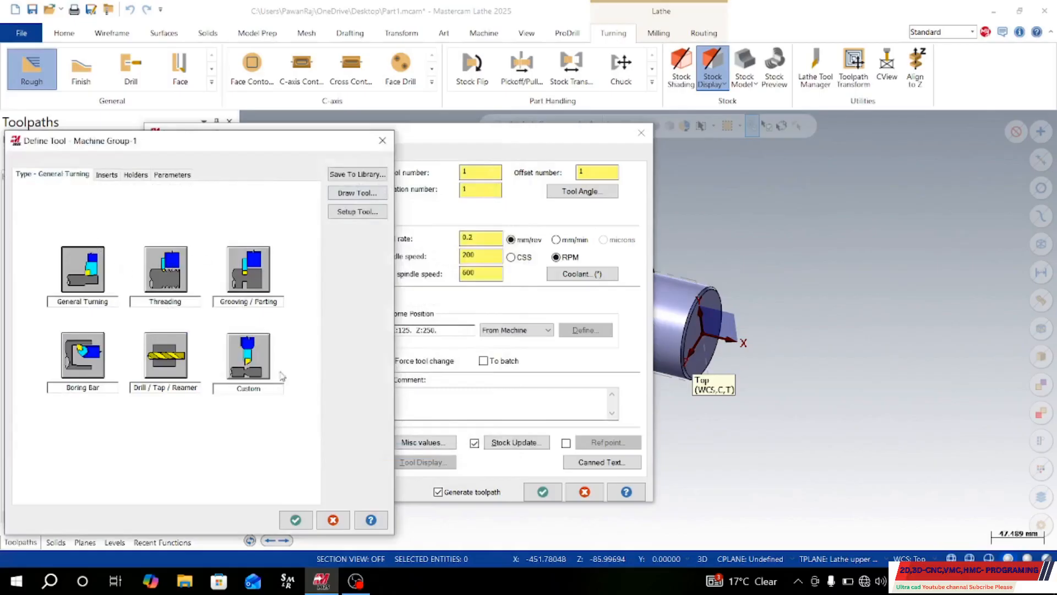
left_click(88, 269)
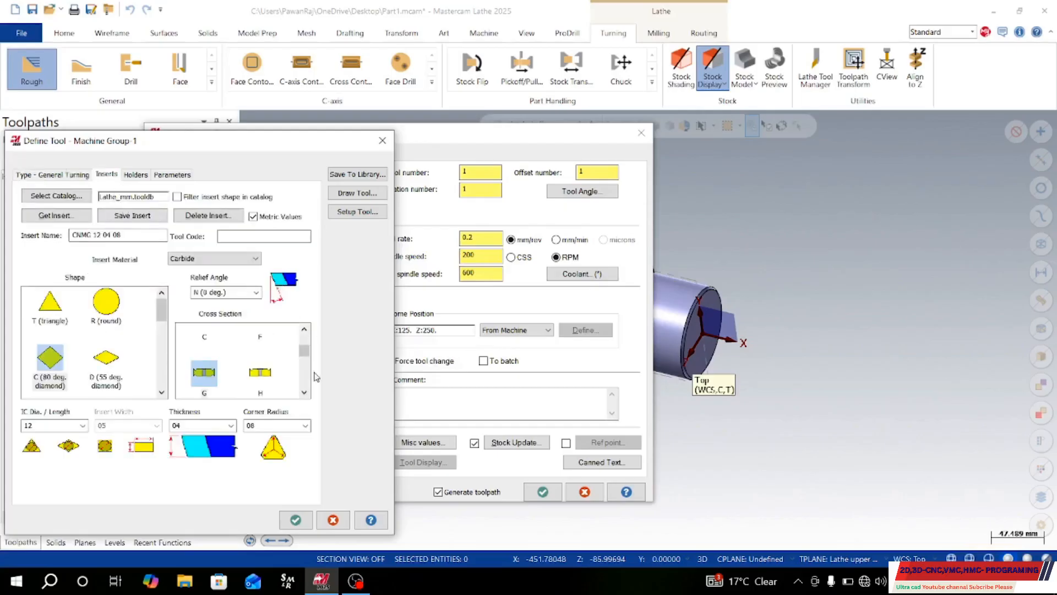
left_click(191, 261)
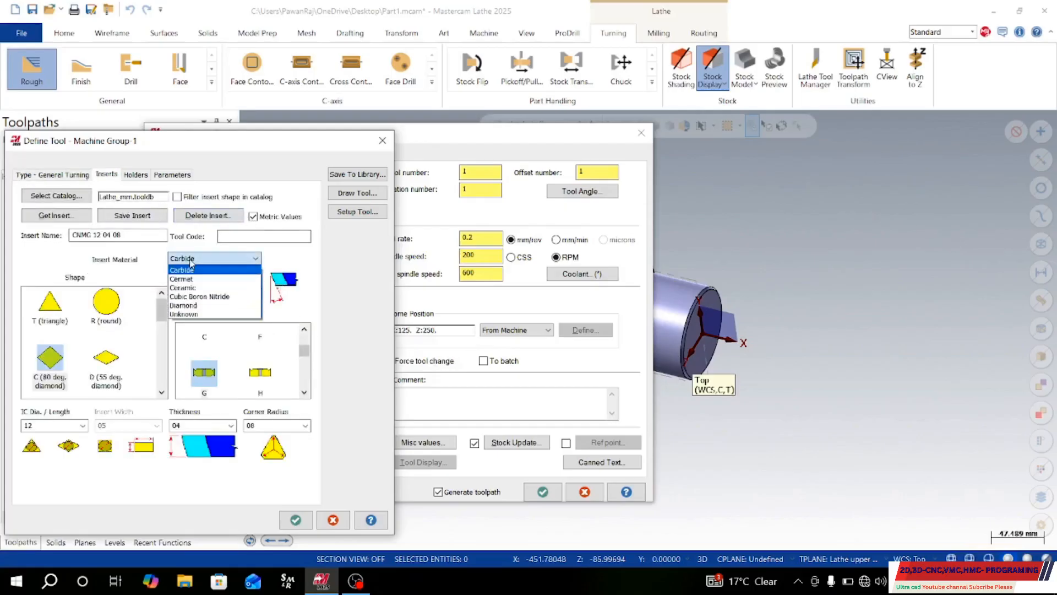
left_click(188, 279)
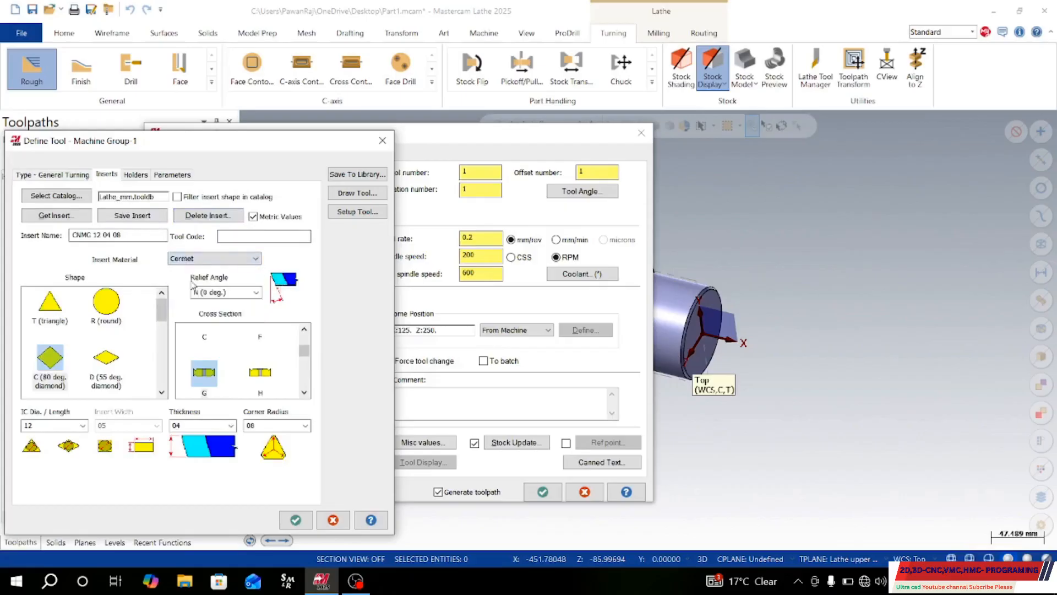
Switch the holder to the opposite-hand L (-5 deg. side clr.) style and set the operation's spindle speed mode to CSS.
left_click(136, 175)
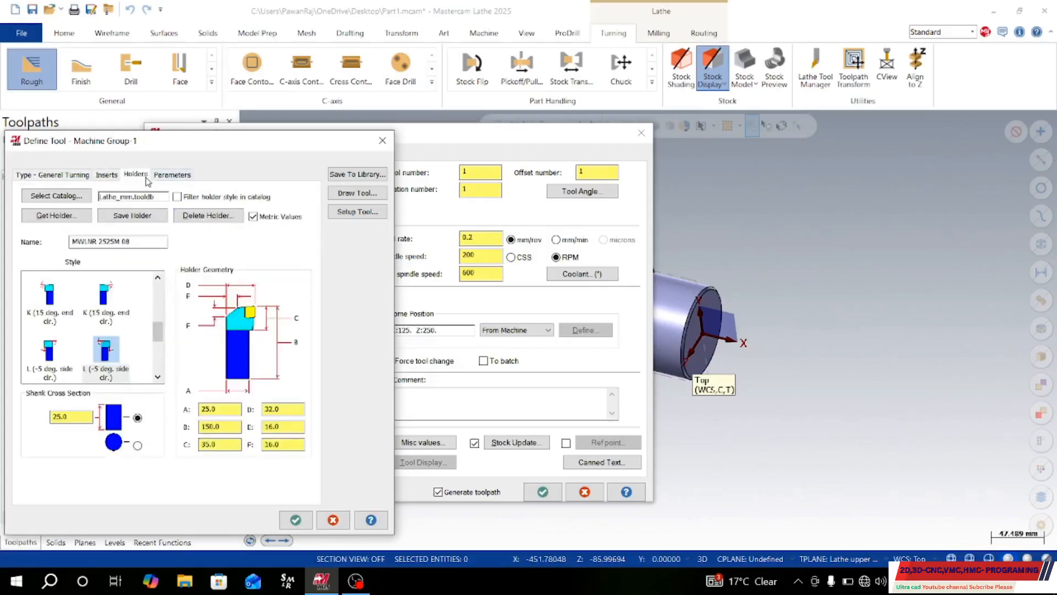
left_click(54, 358)
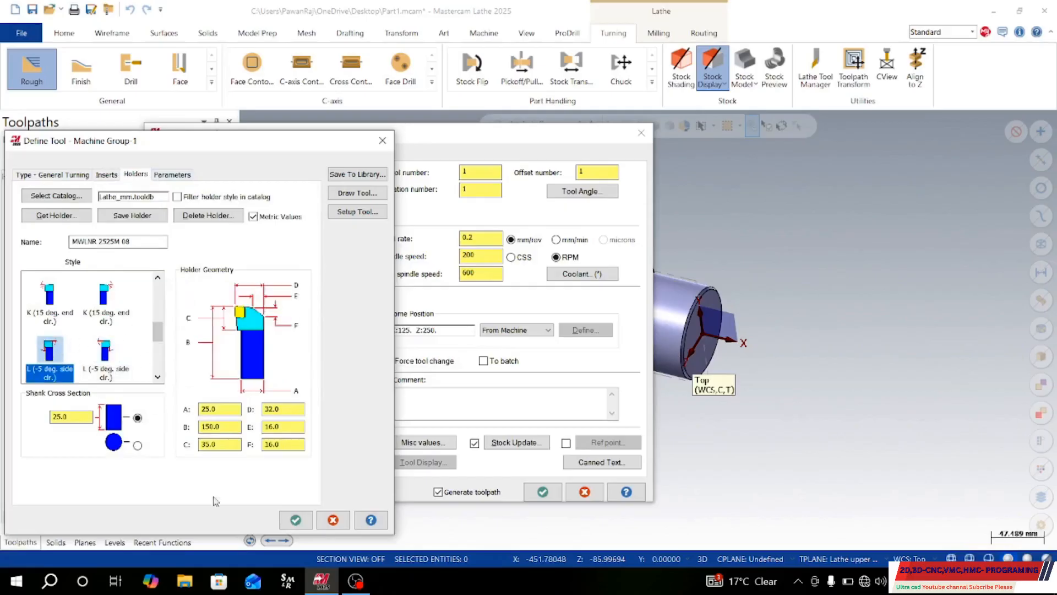
left_click(310, 521)
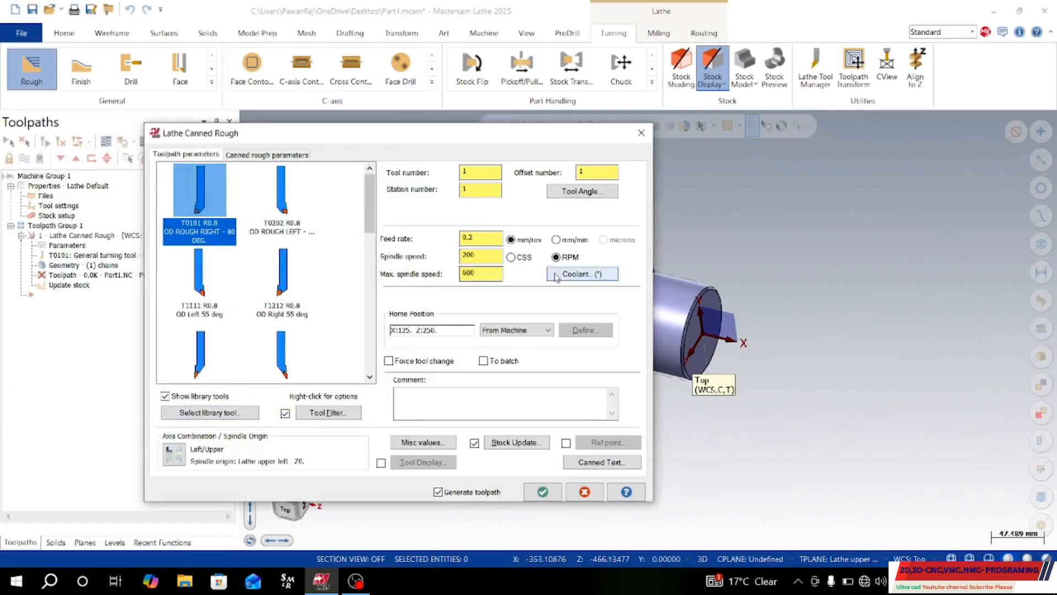
left_click(515, 259)
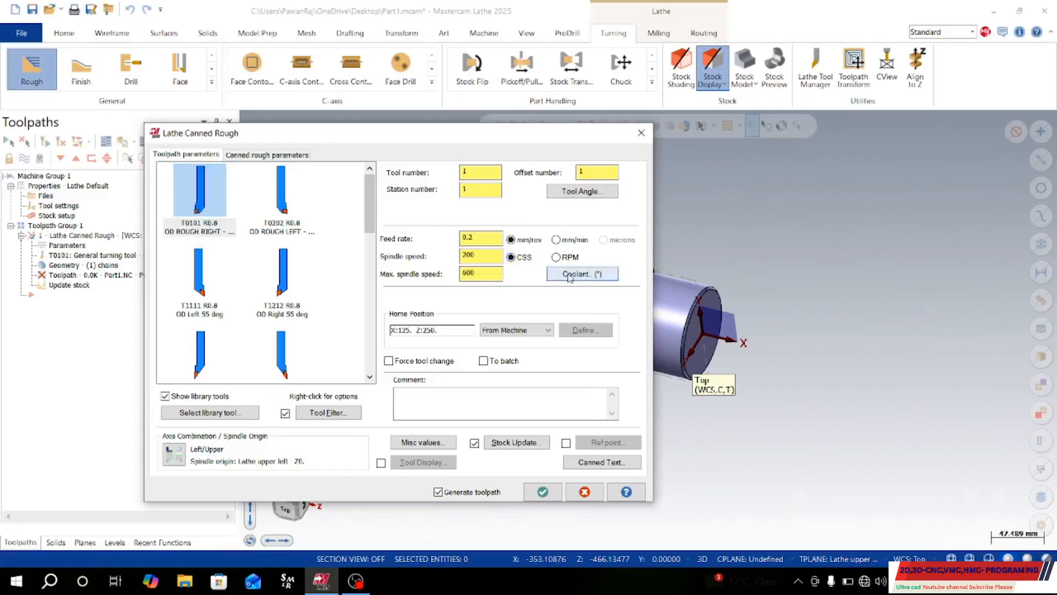
left_click(582, 193)
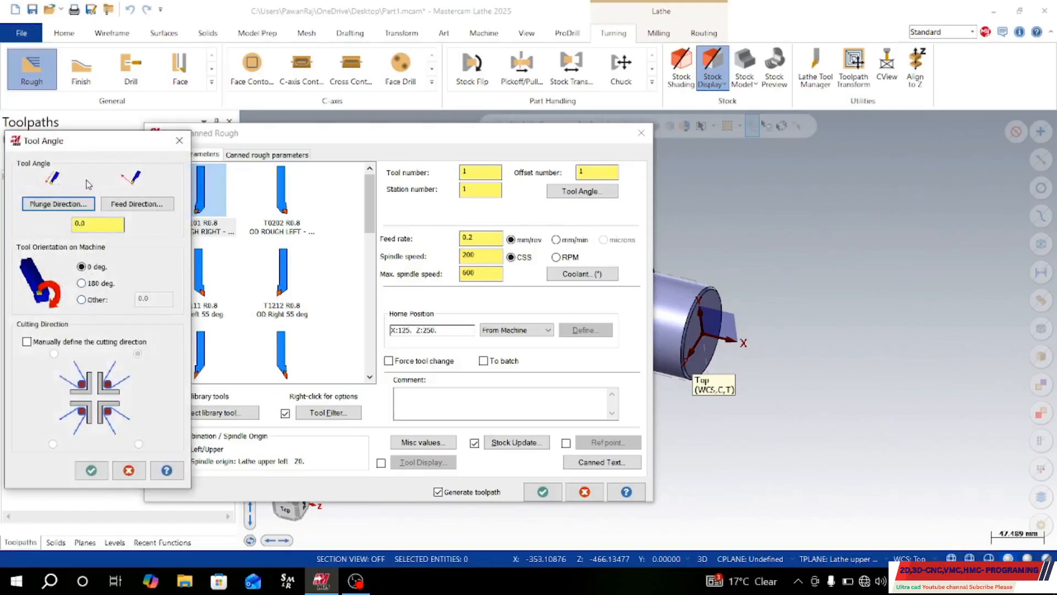
left_click(65, 205)
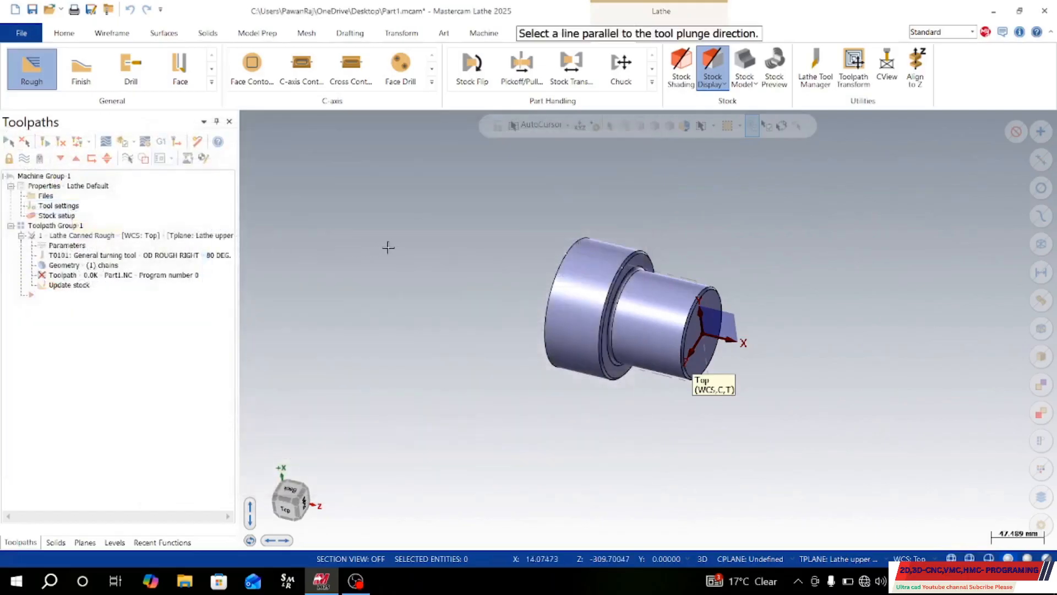
right_click(64, 279)
key("Escape")
key("Escape")
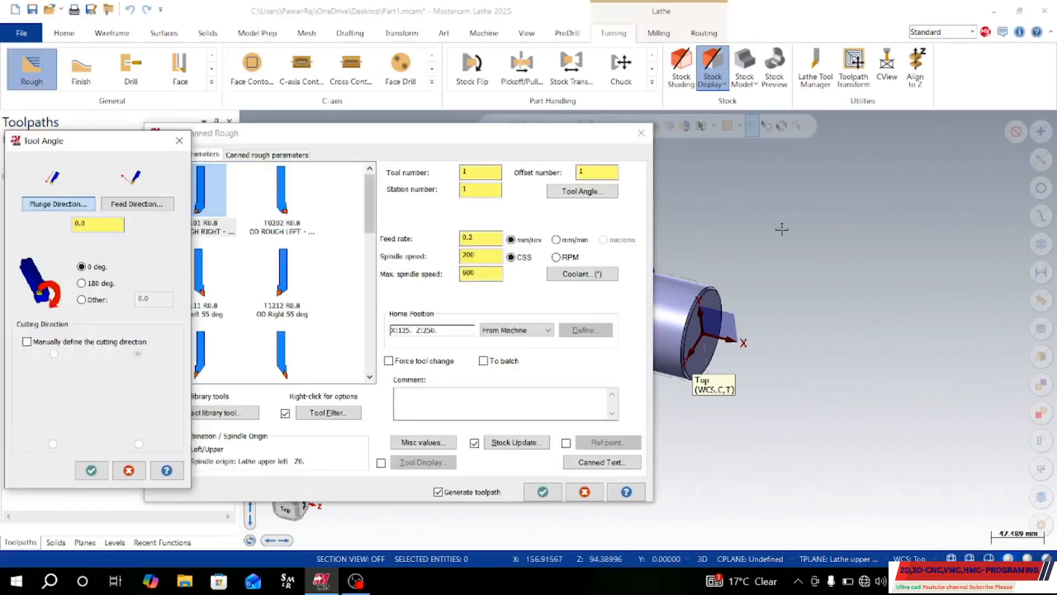
right_click(782, 230)
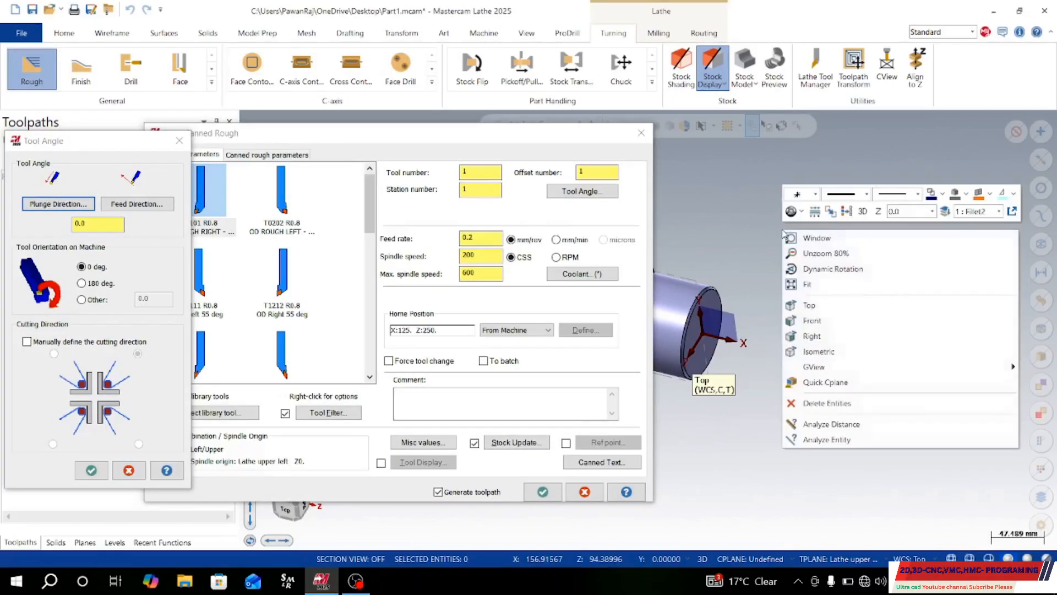
left_click(114, 389)
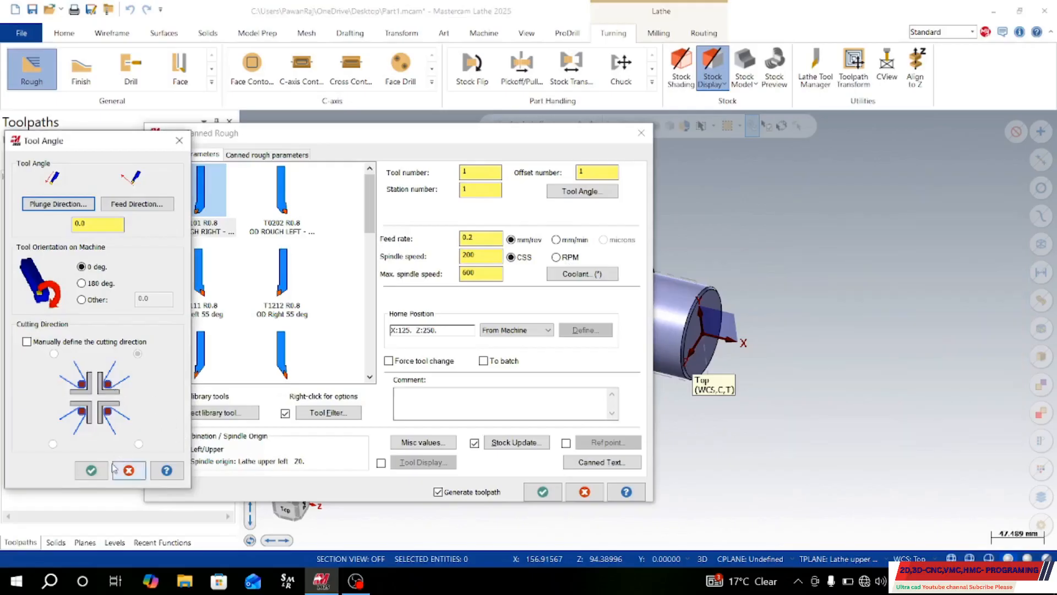
left_click(128, 470)
Regenerate the canned rough toolpath with the corrected holder and play its verification on the stock.
left_click(543, 491)
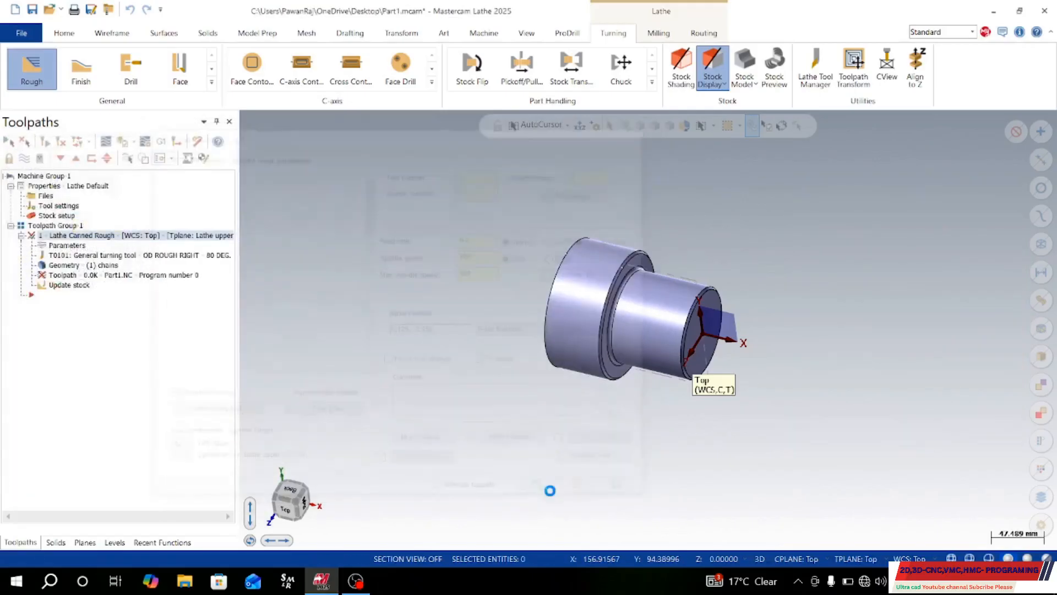
middle_click_drag(506, 362, 598, 330)
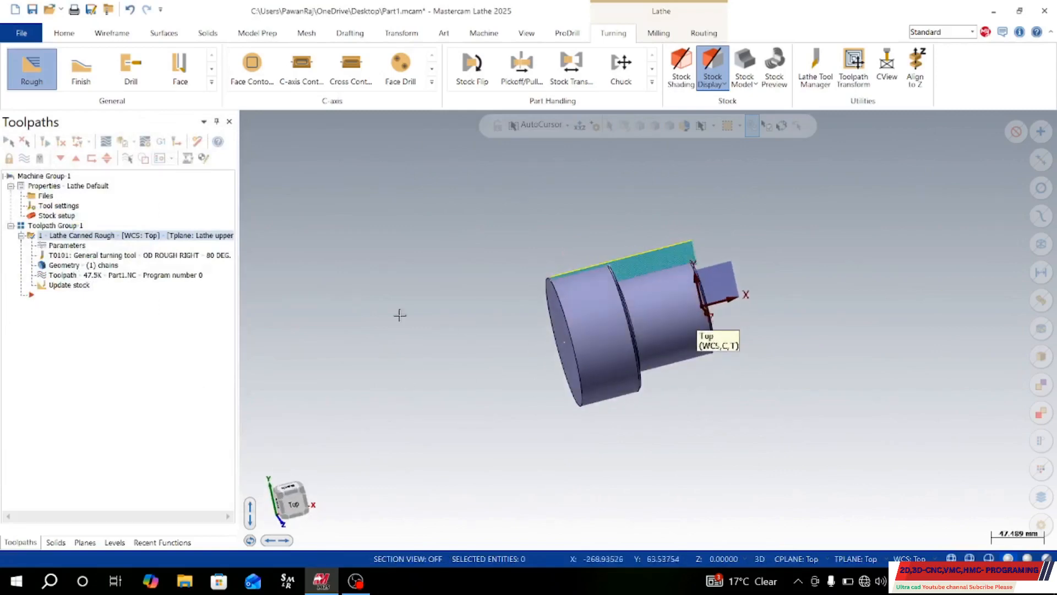
double_click(58, 278)
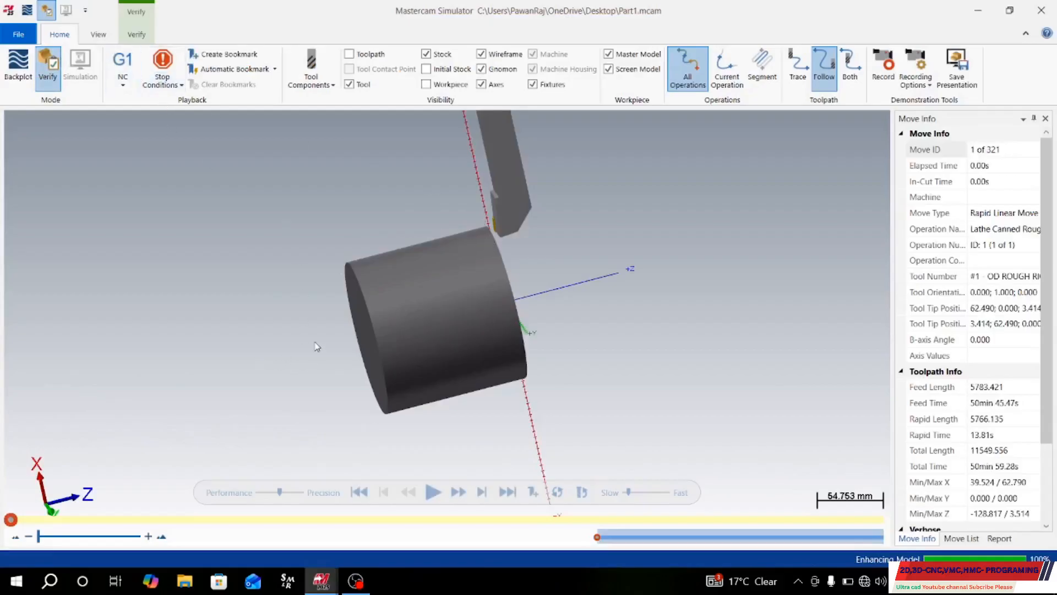
left_click(433, 492)
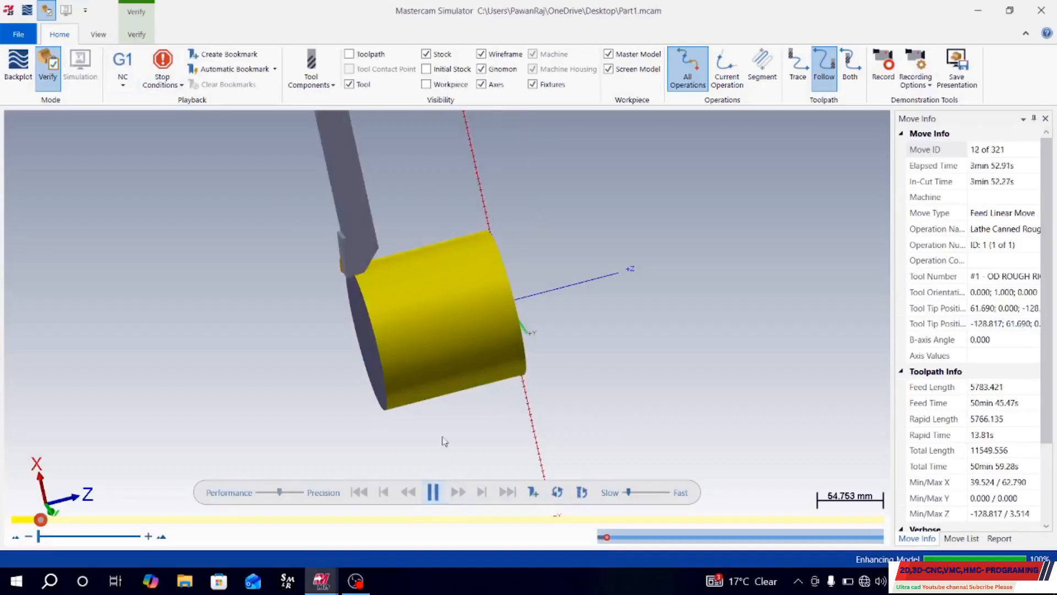